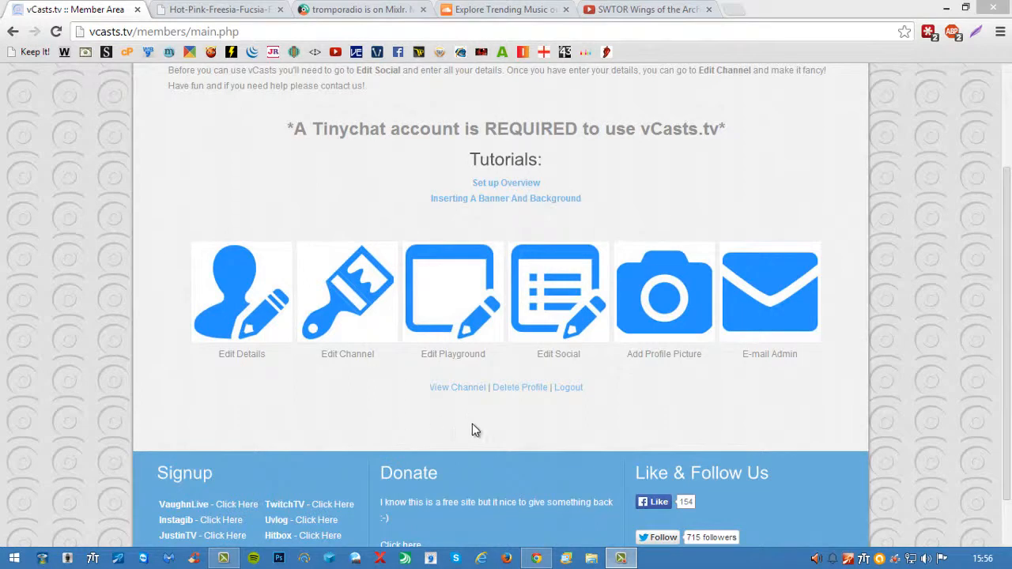
- Look through the channel page down to its playground and profile sections, and return to the member area
click(463, 388)
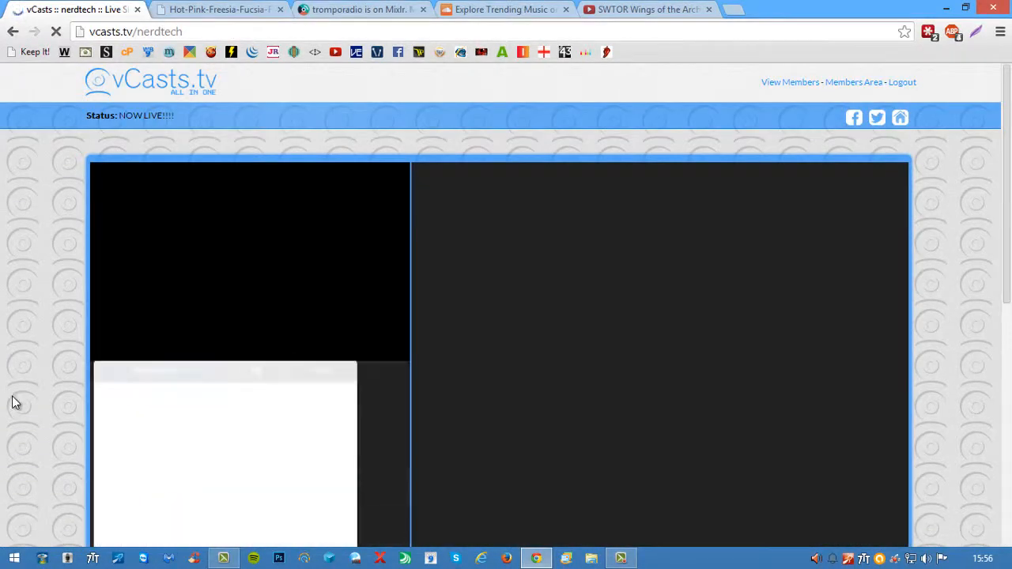
scroll(12, 402, down, 3)
scroll(11, 403, down, 3)
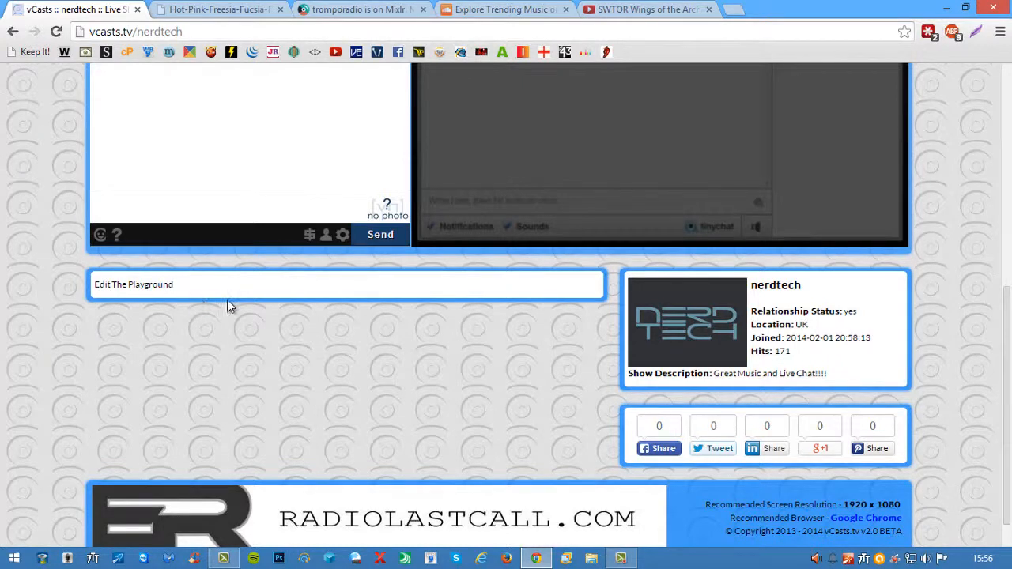
click(12, 32)
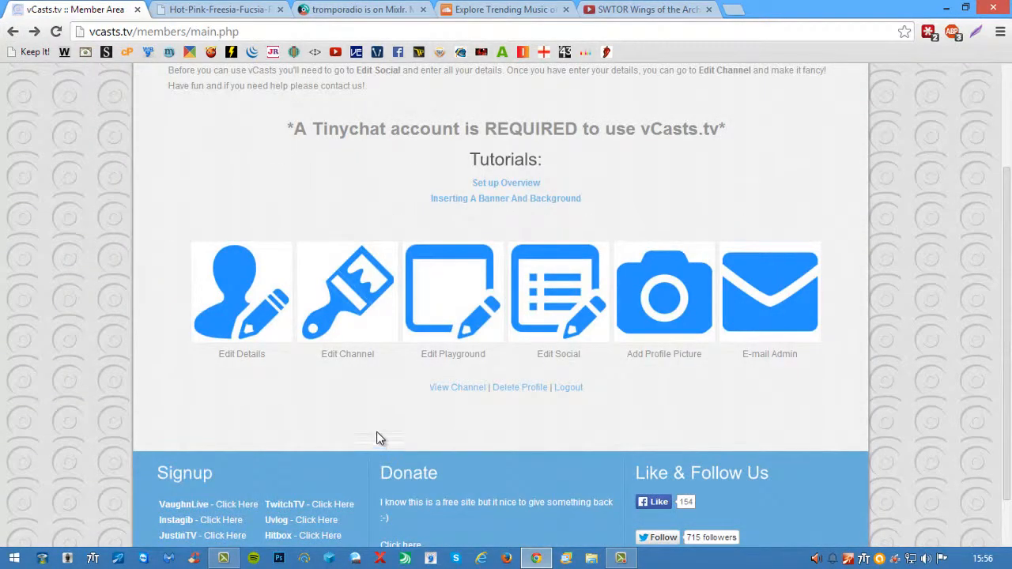
- Open the playground editor and review the supported text style codes and additional codes
click(440, 301)
click(246, 242)
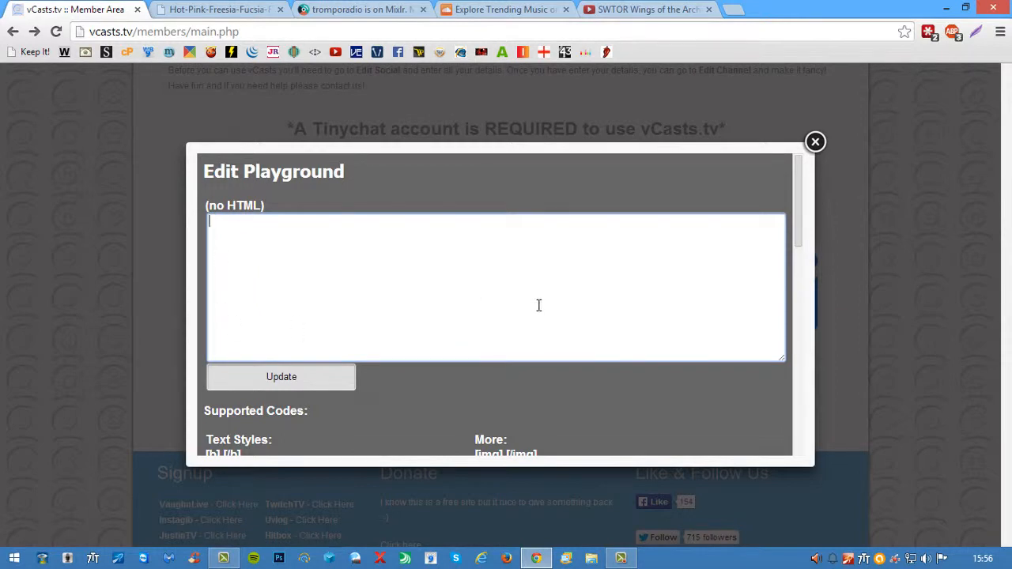
drag(796, 223, 795, 274)
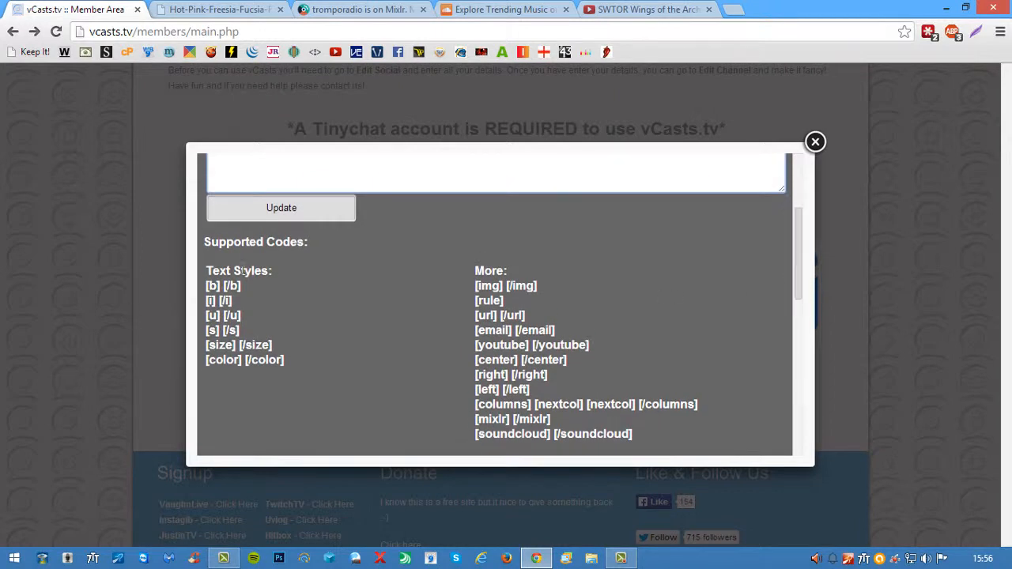
click(210, 288)
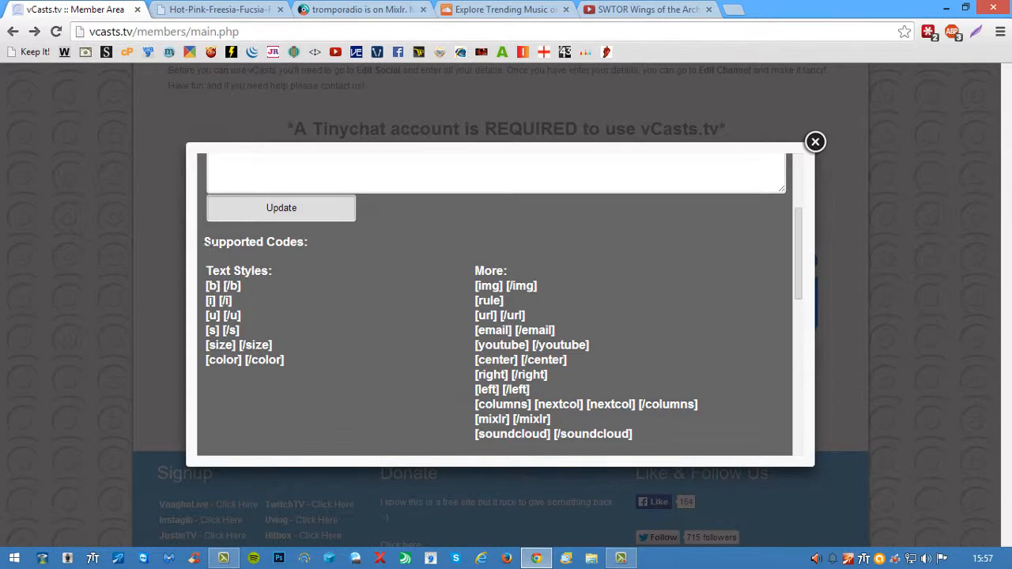
drag(225, 286, 294, 374)
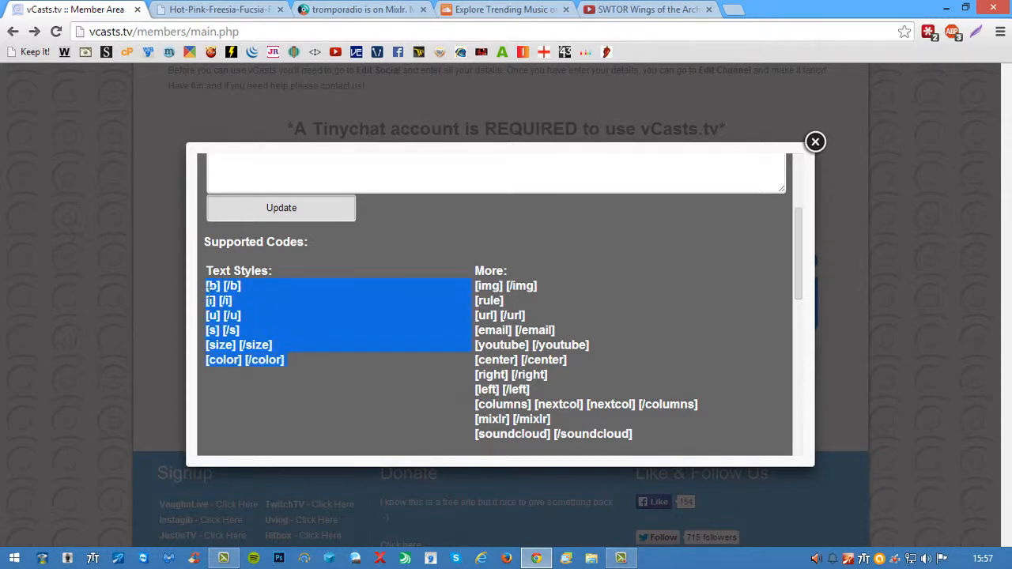
click(459, 297)
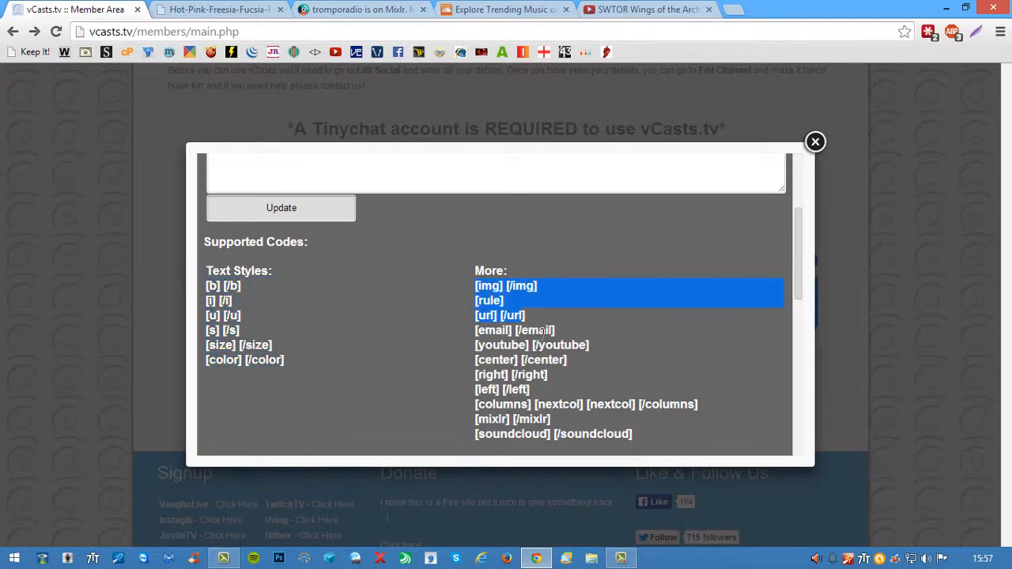
drag(558, 346, 632, 437)
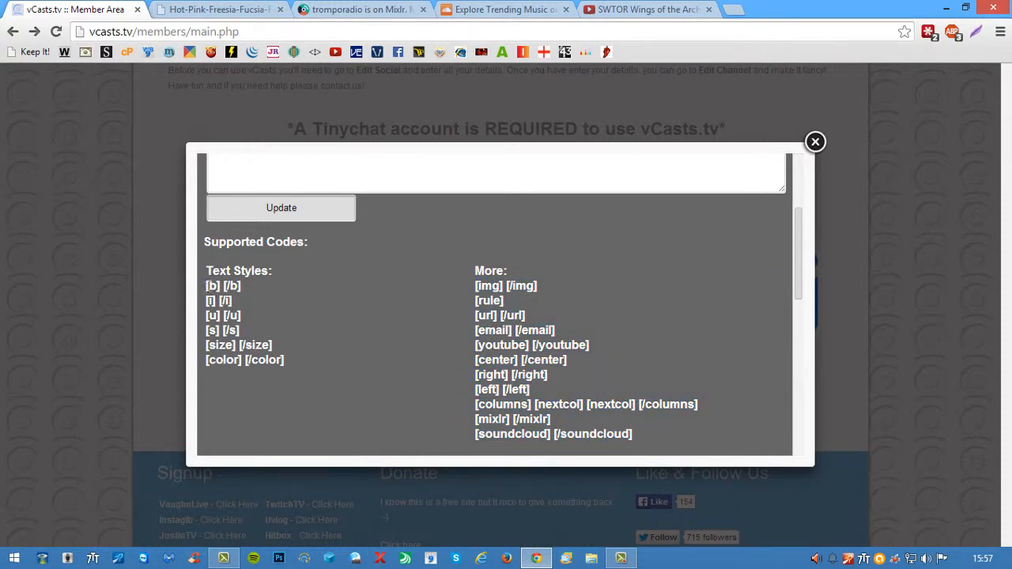
- Copy the list of text style codes and paste it into the playground text box
drag(207, 287, 232, 301)
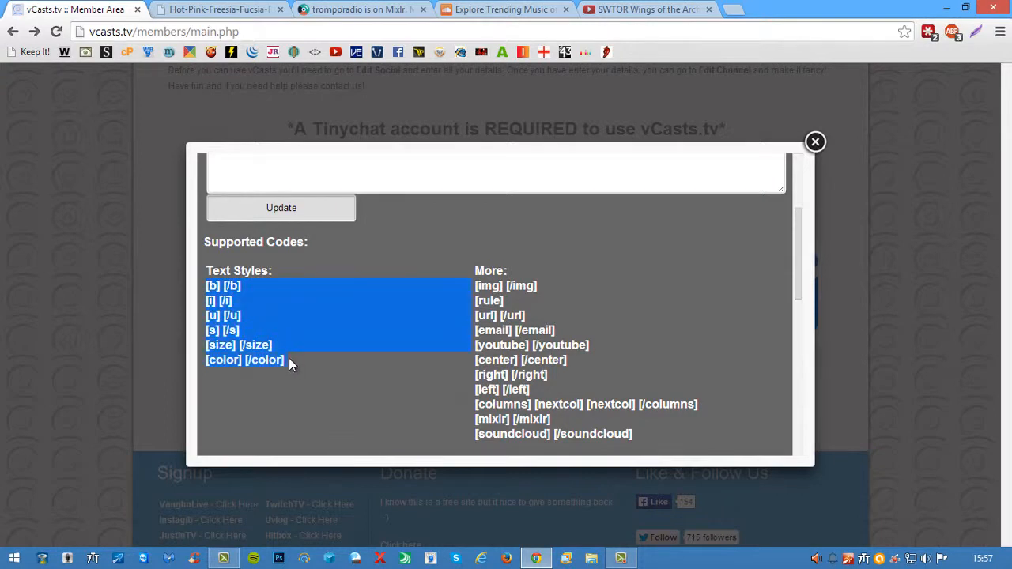
right_click(221, 309)
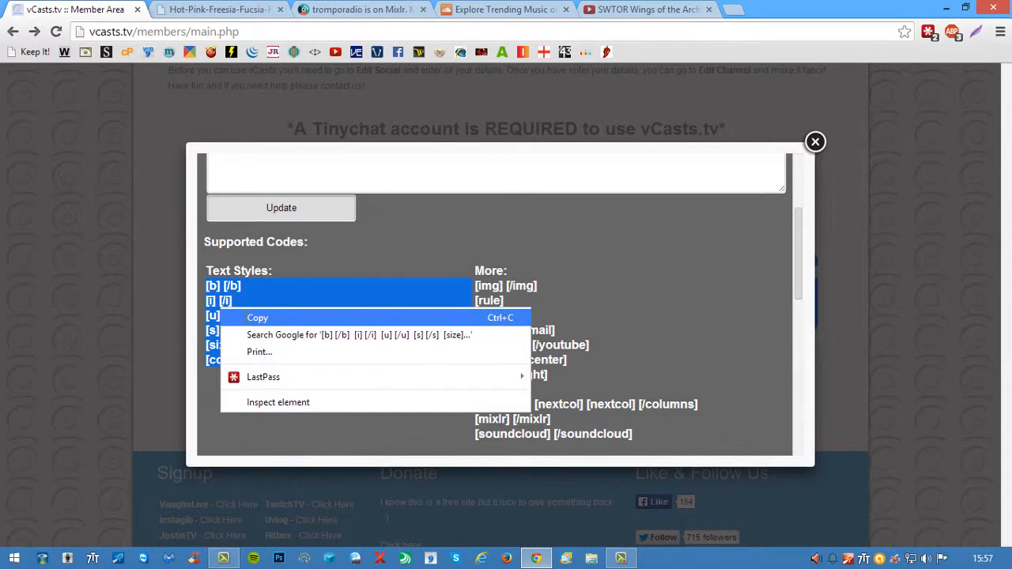
click(247, 320)
scroll(797, 291, up, 3)
right_click(253, 245)
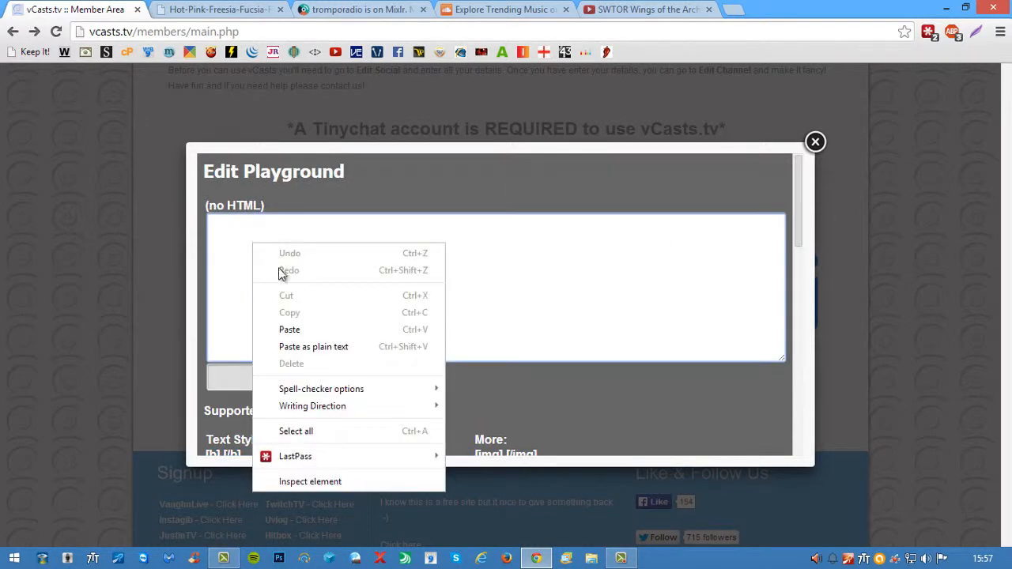
click(292, 331)
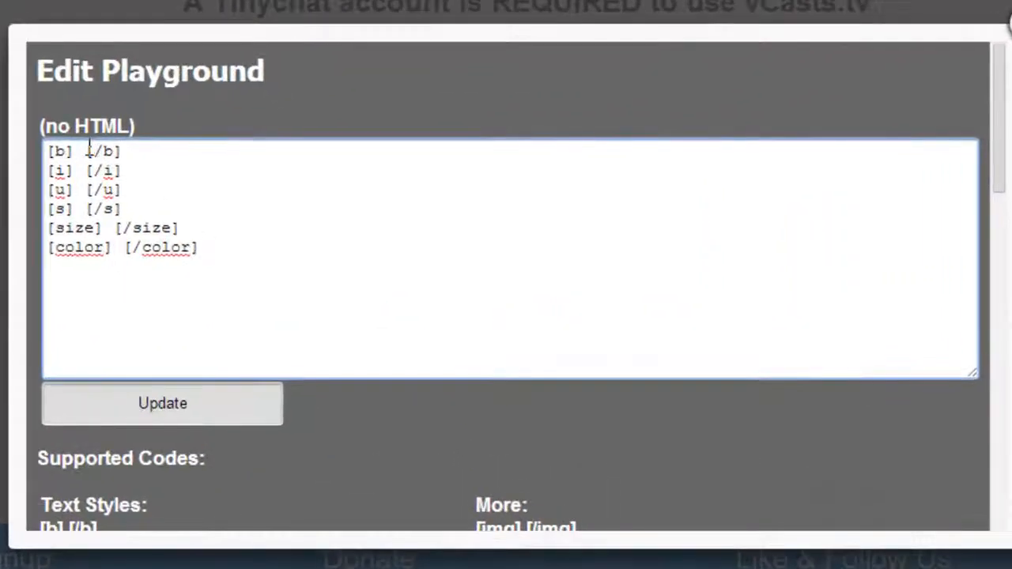
- Replace the space between the [b] tags in the playground text with "bold text"
click(97, 163)
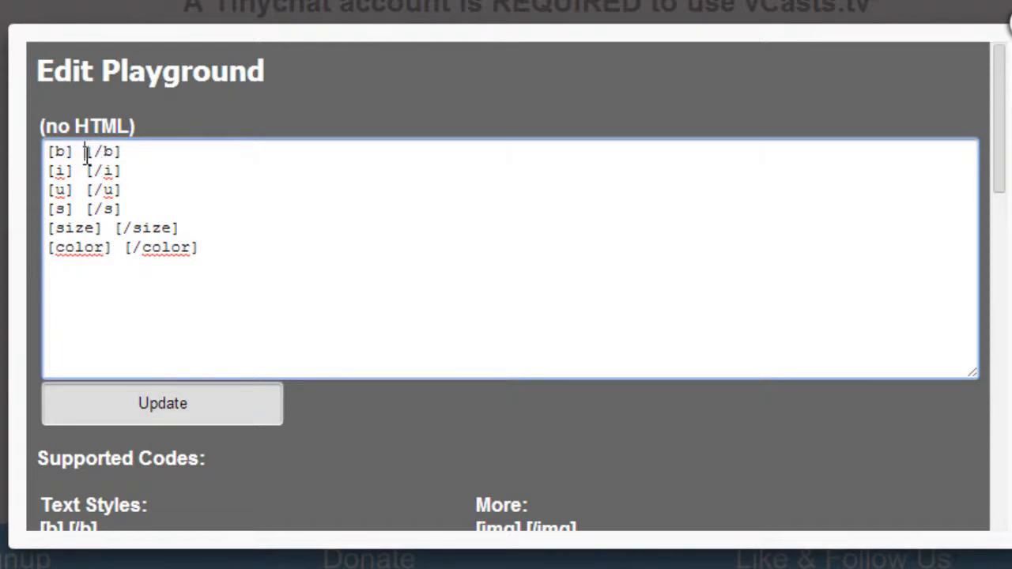
drag(86, 156, 79, 158)
click(86, 158)
key(BackSpace)
text(bol)
text(d tex)
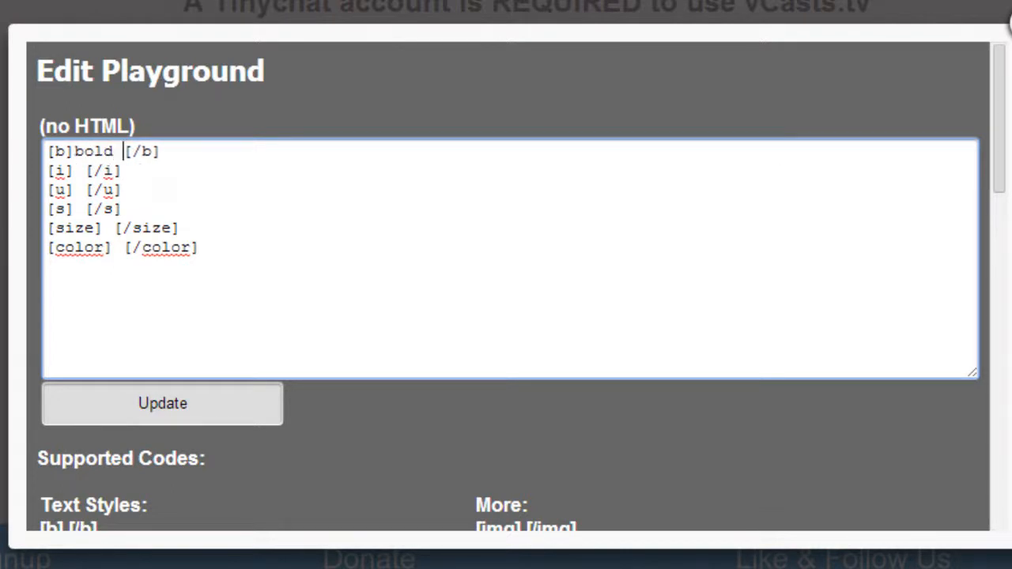
text(t)
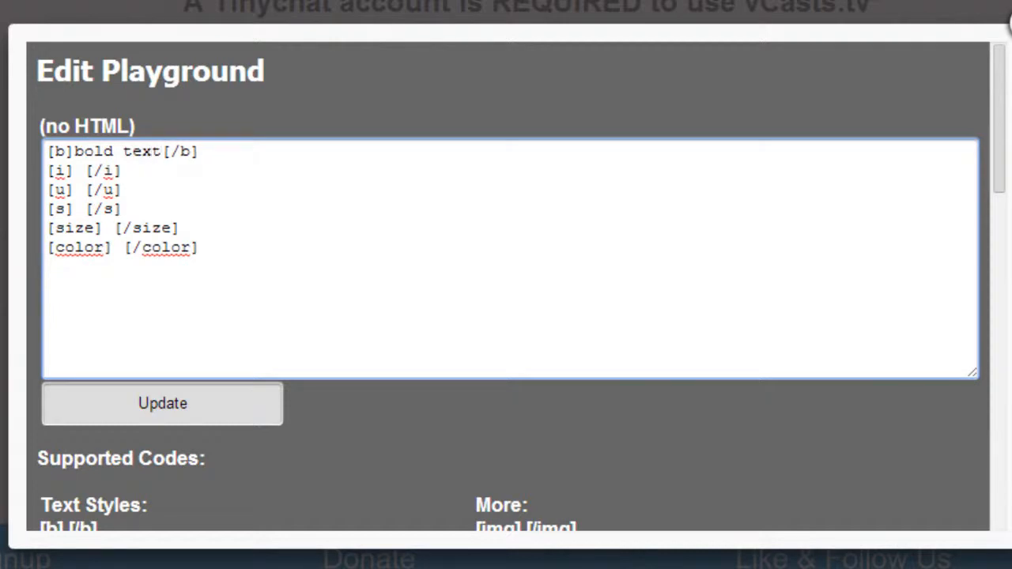
- Replace the space between the [i] tags with "italic text"
key(Down)
key(Left)
key(Left)
key(Left)
key(Left)
key(Left)
key(BackSpace)
text(italic)
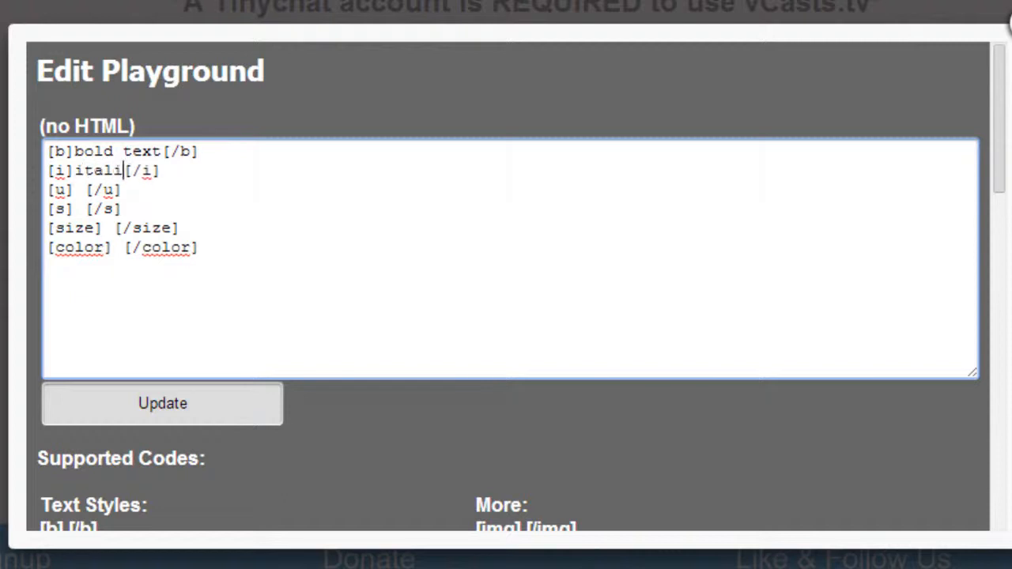
text( text)
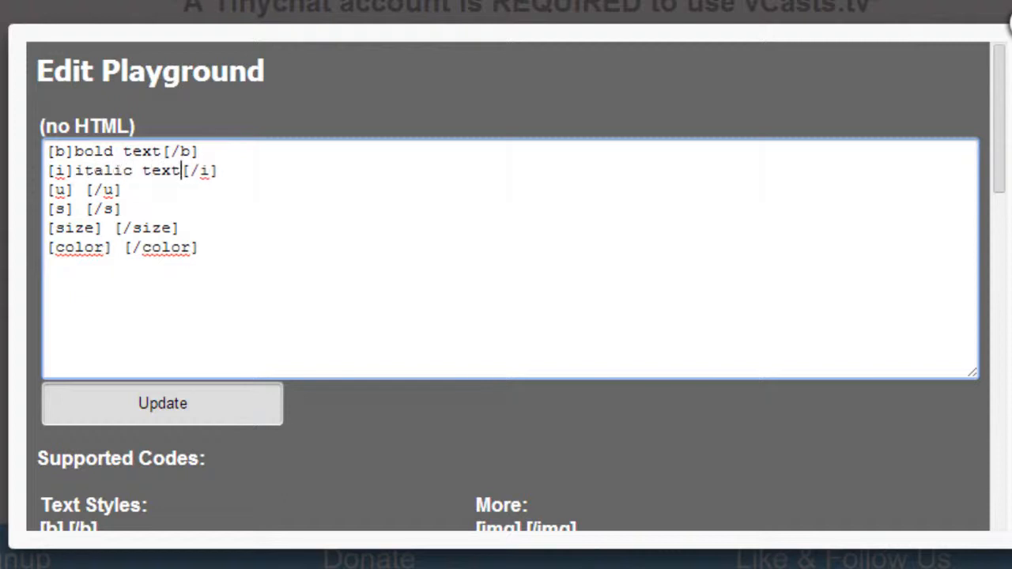
- Replace the space between the [u] tags with "underline text"
key(Left)
key(Left)
key(Left)
key(Left)
key(Left)
key(BackSpace)
text(underline text)
- Replace the space between the [s] tags with "strike text"
key(Down)
key(Left)
key(Left)
key(Left)
key(Left)
key(BackSpace)
text(strike)
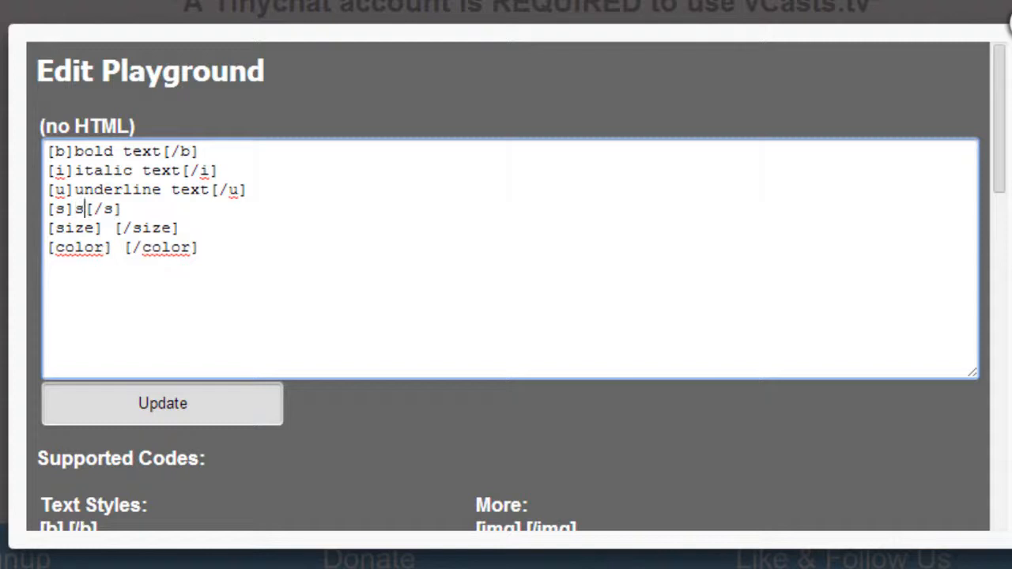
text( text)
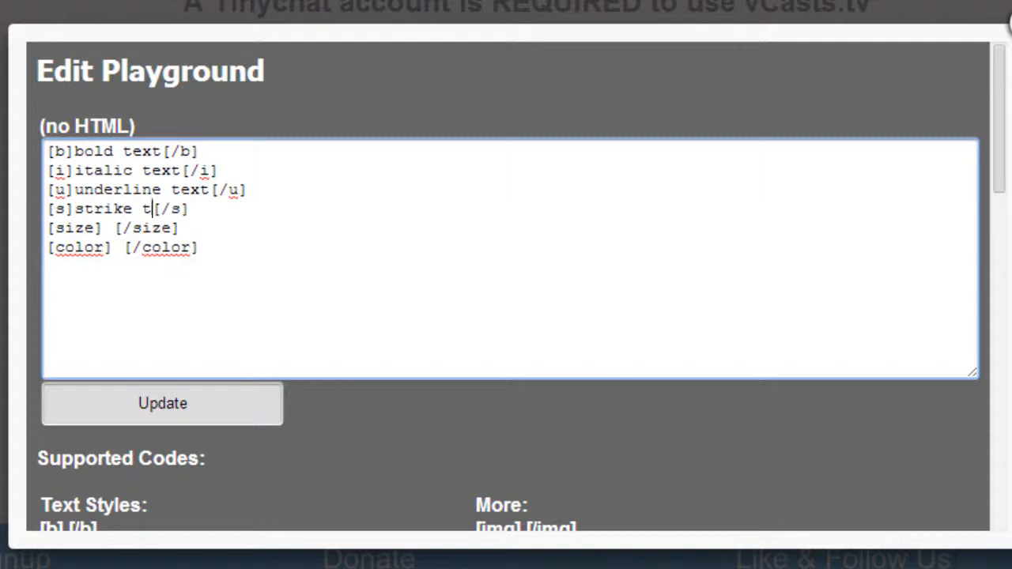
- Check the usage examples for how the size code is written and which values it accepts
key(Down)
key(Left)
key(Left)
key(Left)
key(Left)
key(Left)
key(Left)
key(Left)
scroll(1007, 237, down, 2)
scroll(1007, 281, down, 7)
mouse_move(1008, 393)
mouse_down()
mouse_move(1008, 413)
mouse_move(1007, 399)
mouse_up()
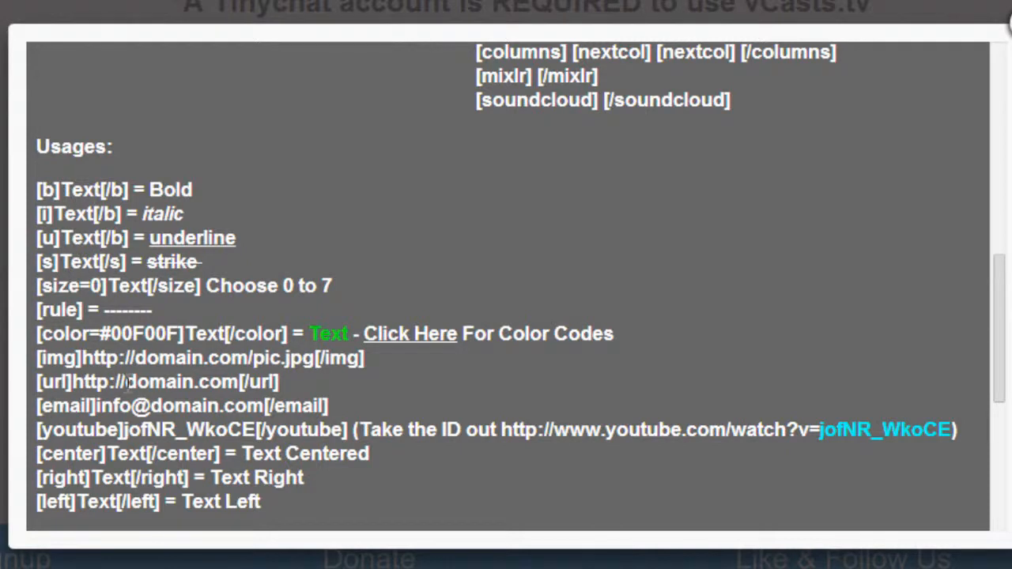
drag(34, 283, 357, 279)
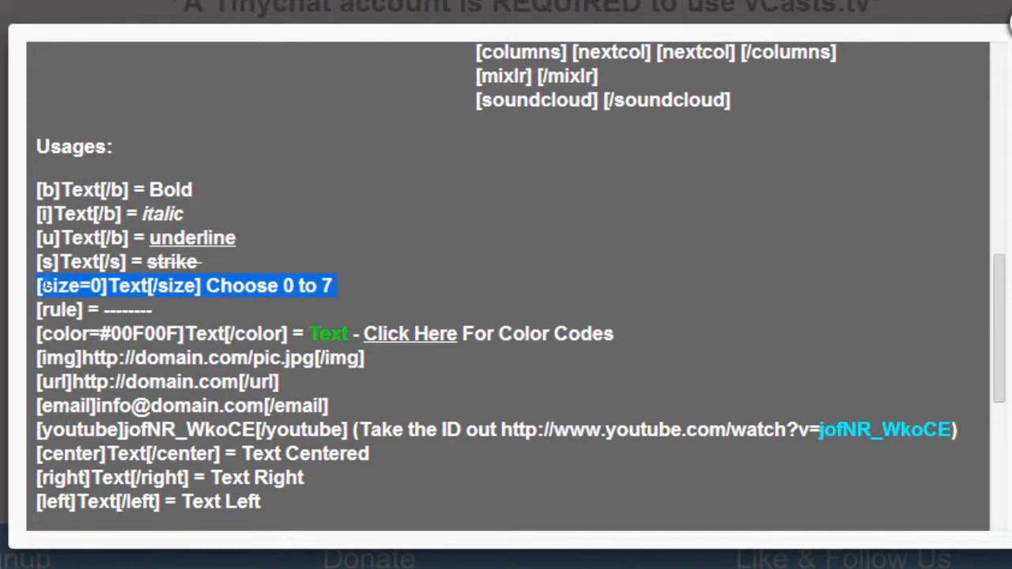
click(333, 286)
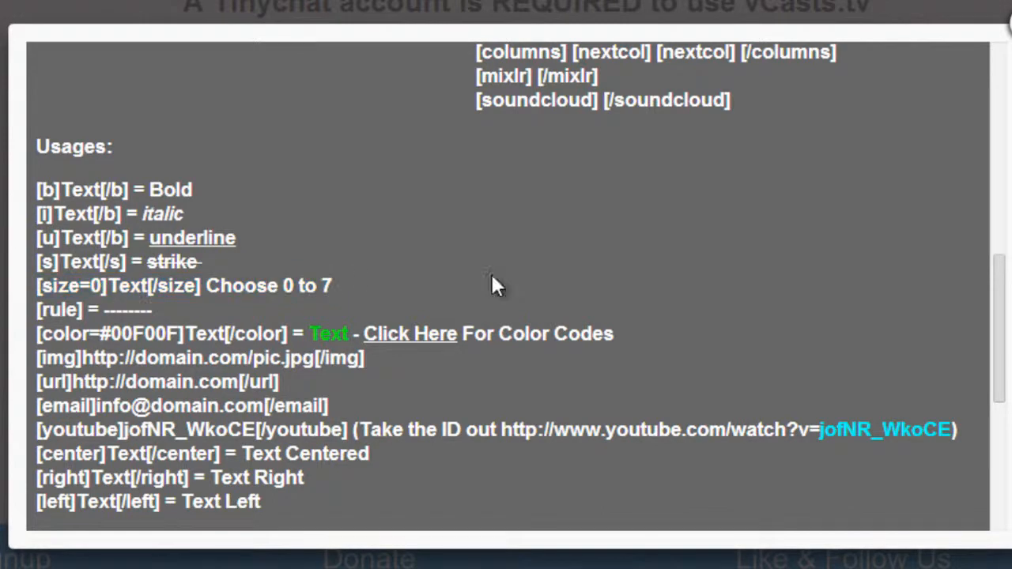
- Set the opening size code to size=6 and put "size text" between its tags
drag(997, 343, 991, 86)
click(95, 227)
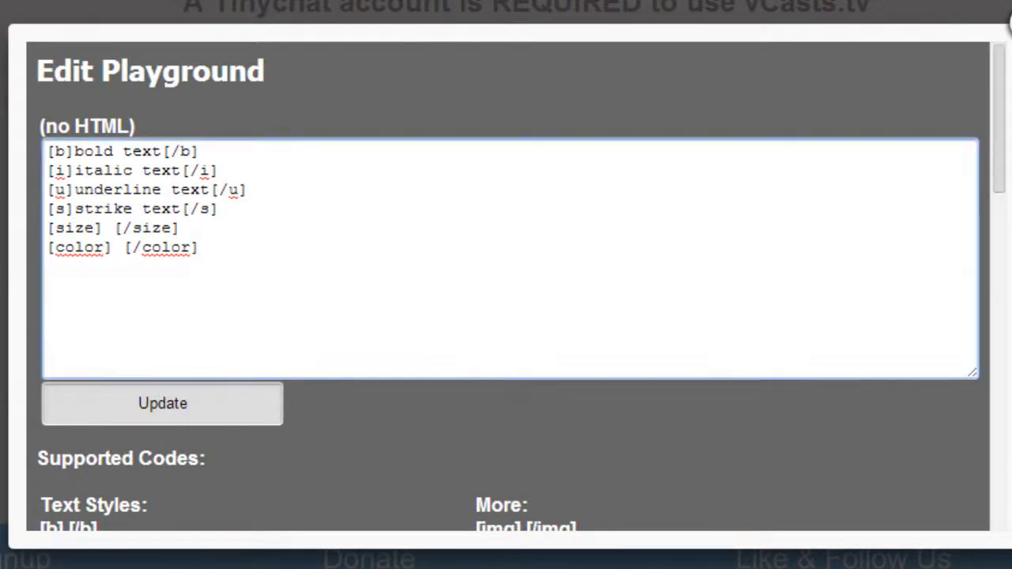
text(=6)
click(133, 228)
key(BackSpace)
text(s)
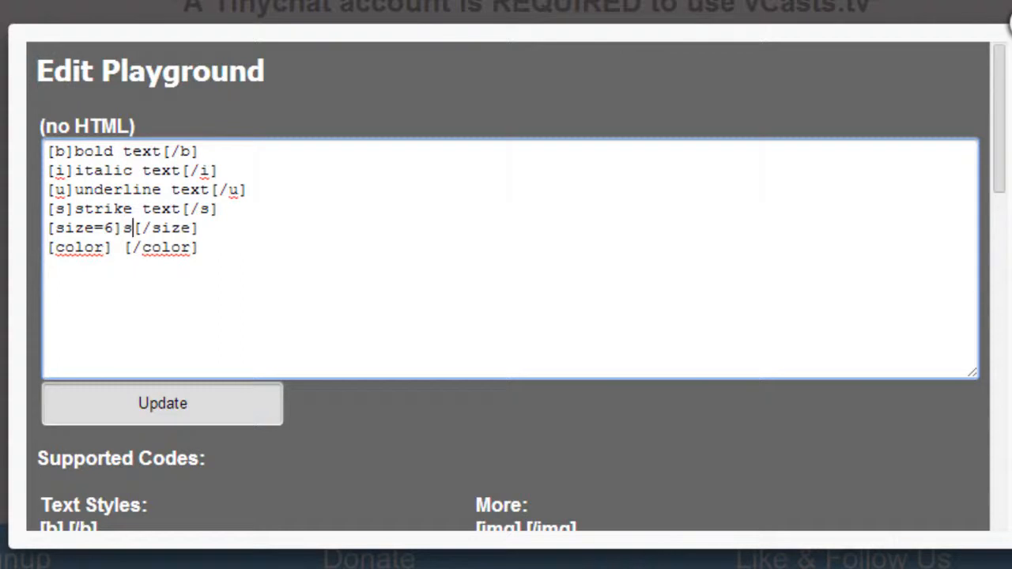
text(ize text)
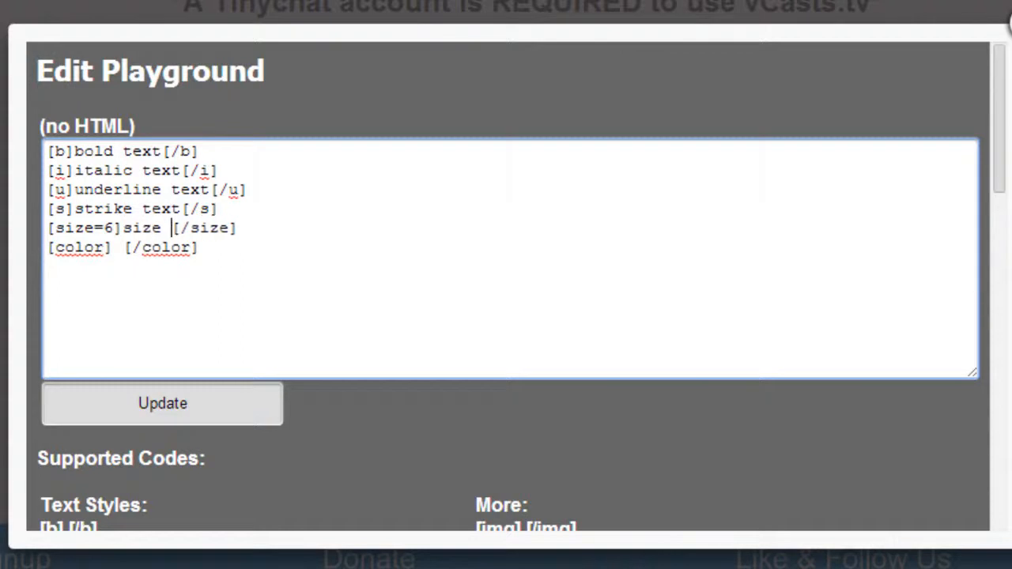
- Remove the space between the opening and closing color tags
key(Left)
key(Left)
key(Left)
key(Left)
key(Left)
key(Left)
key(Left)
key(Left)
key(BackSpace)
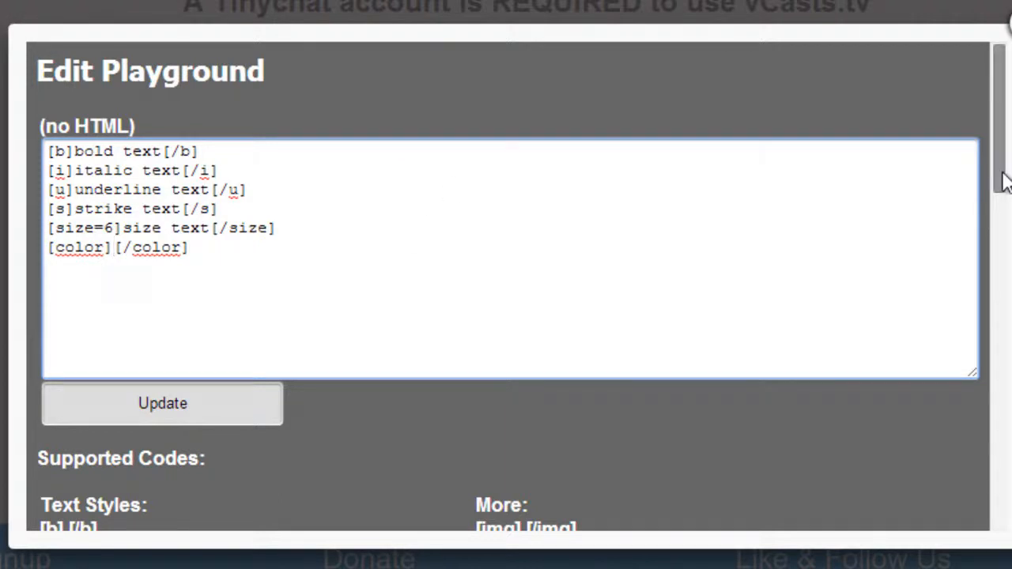
- Find the color code's usage example and open its linked color codes reference
scroll(1003, 180, down, 1)
scroll(1002, 181, down, 10)
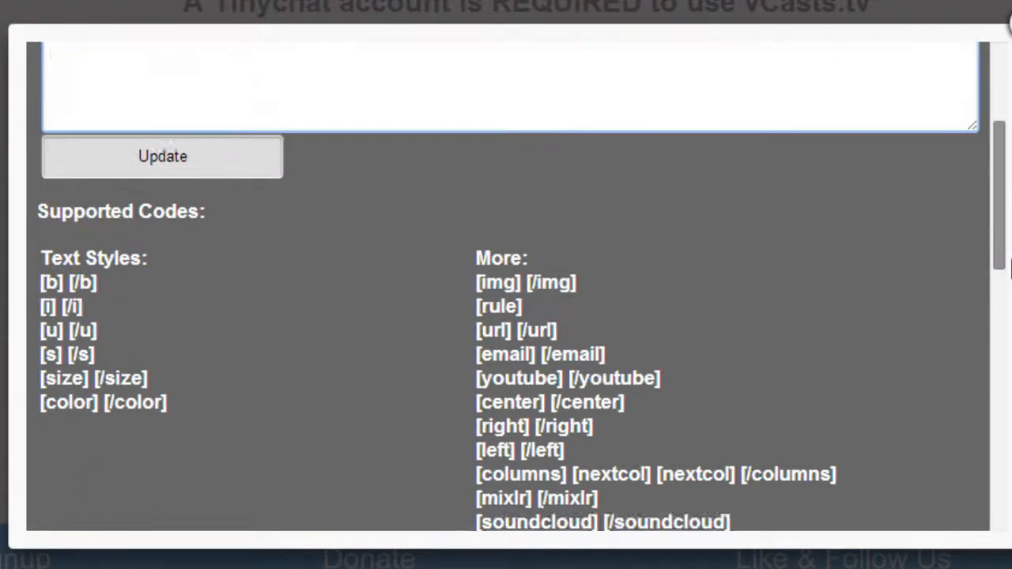
scroll(68, 278, down, 1)
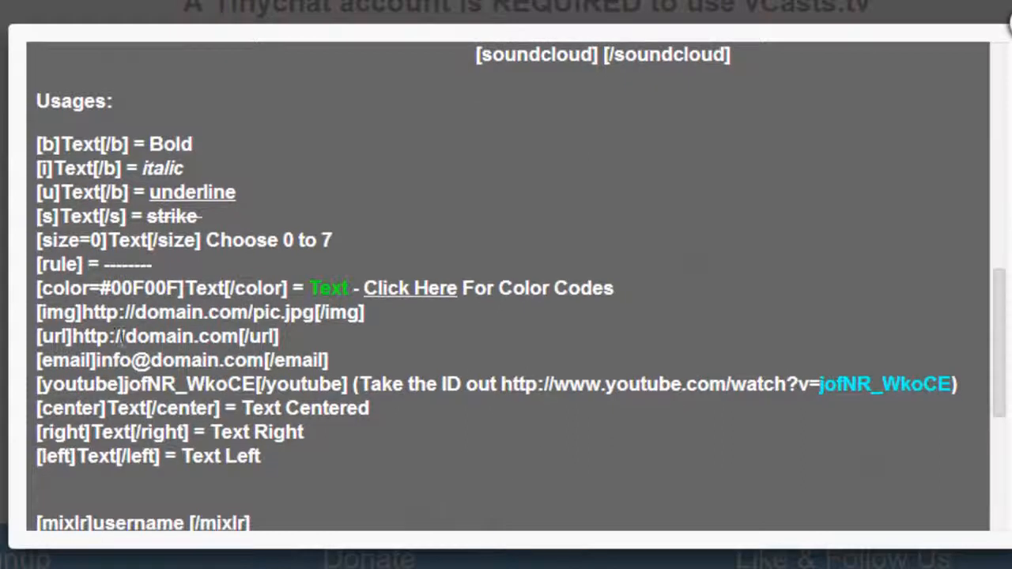
drag(37, 288, 617, 289)
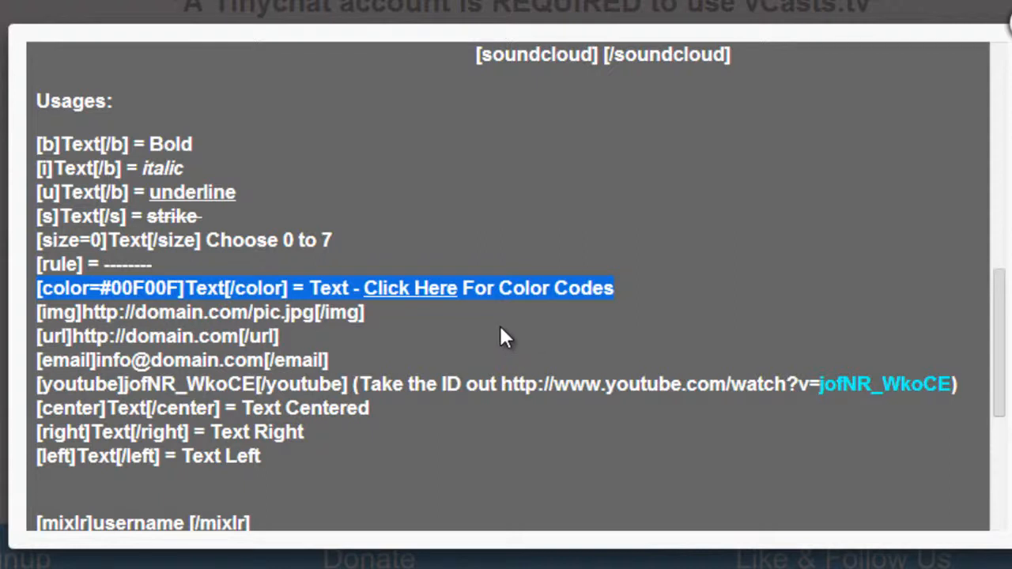
click(410, 289)
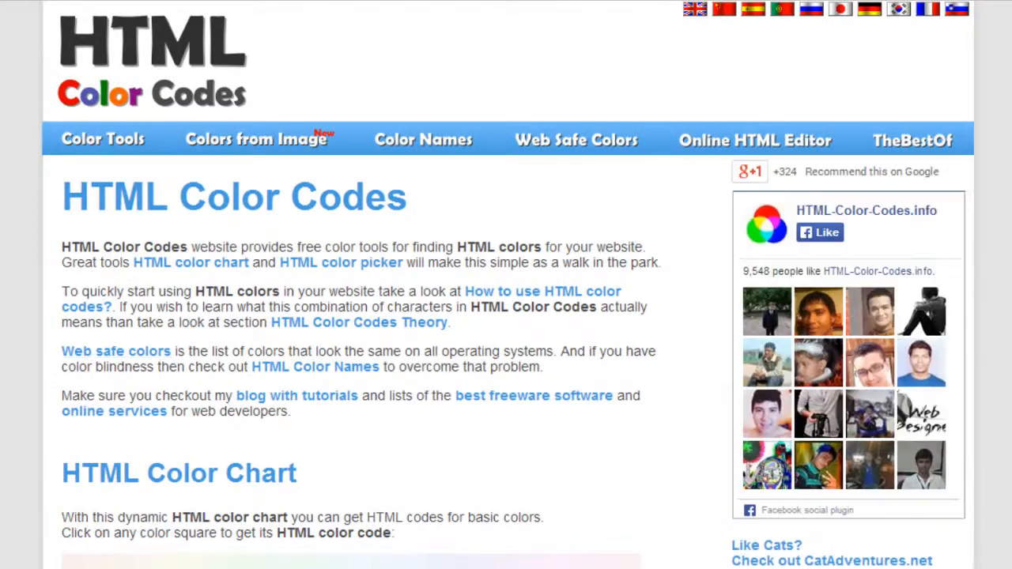
- Pick a crimson shade from the HTML color chart and copy its code, #B40431
scroll(506, 317, down, 5)
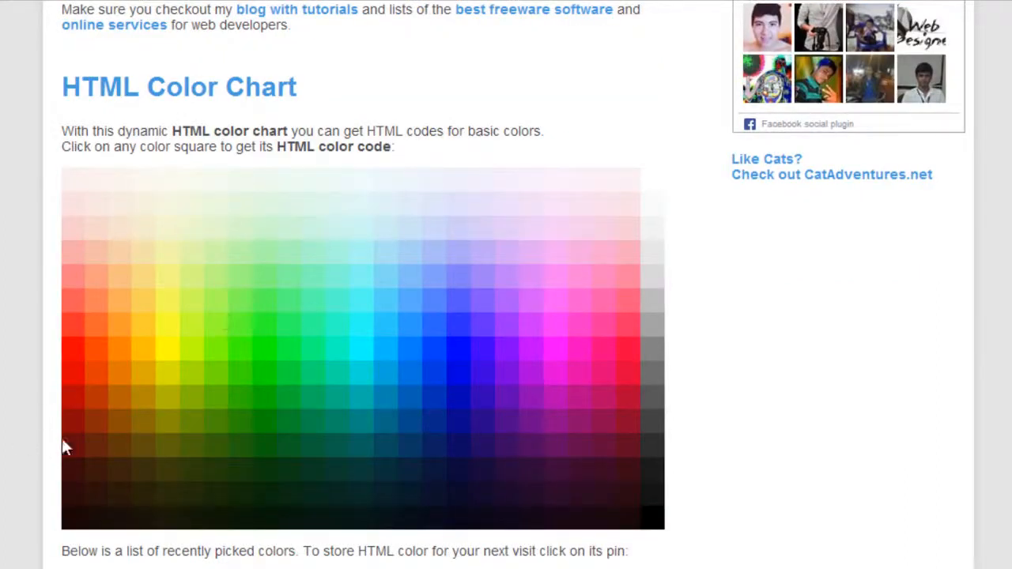
scroll(506, 316, down, 8)
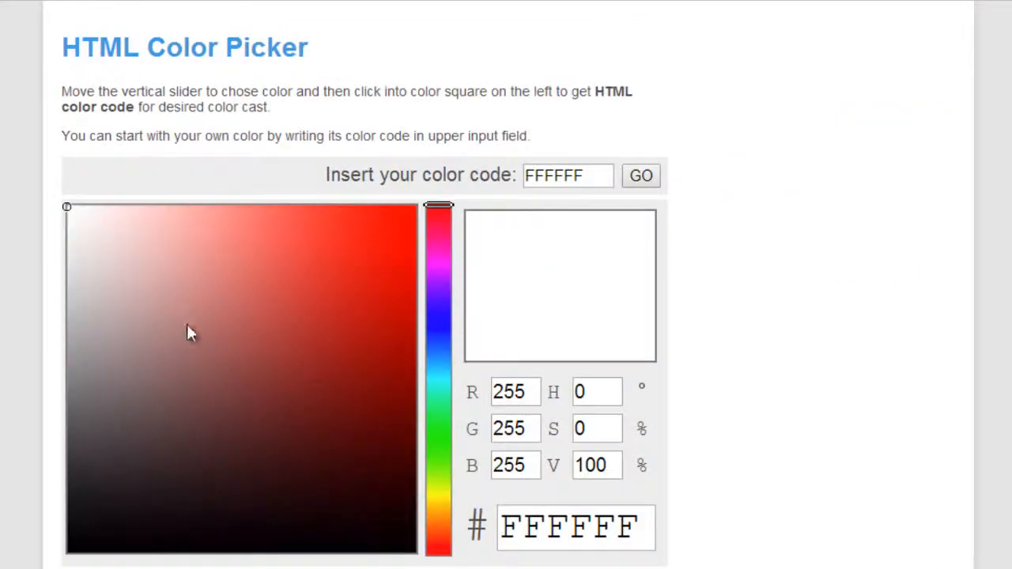
scroll(506, 316, up, 8)
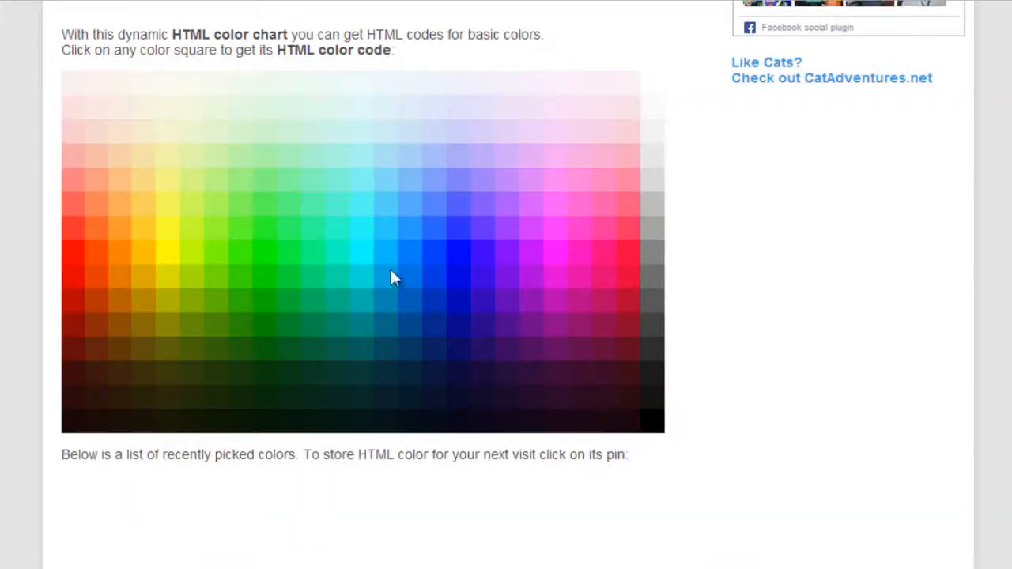
scroll(273, 286, up, 2)
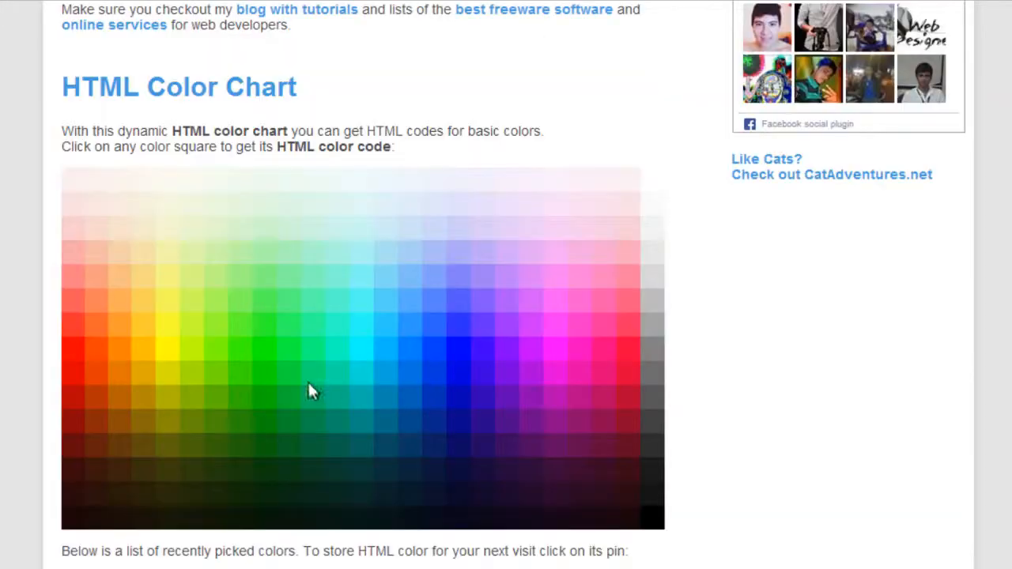
click(608, 409)
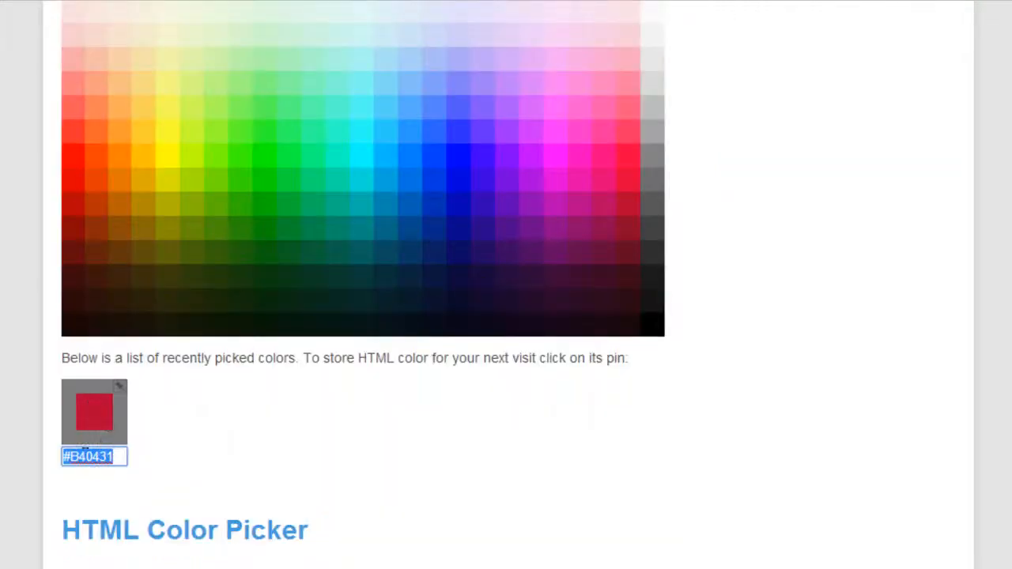
click(89, 456)
drag(115, 457, 63, 457)
key(ctrl+c)
right_click(66, 457)
click(147, 176)
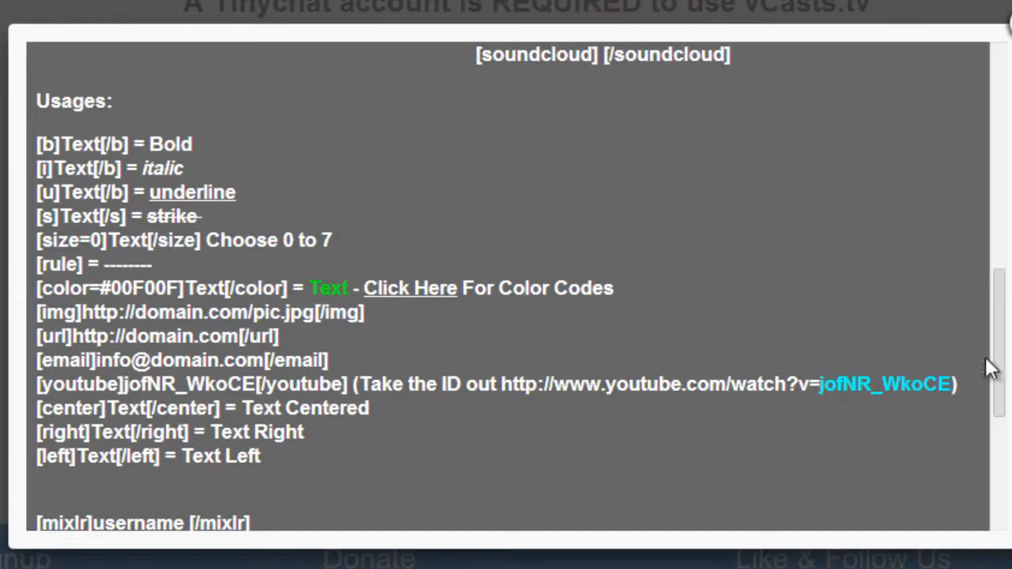
- Set the opening color code to color=#B40431 and put "color text" between its tags
scroll(988, 232, up, 10)
click(107, 248)
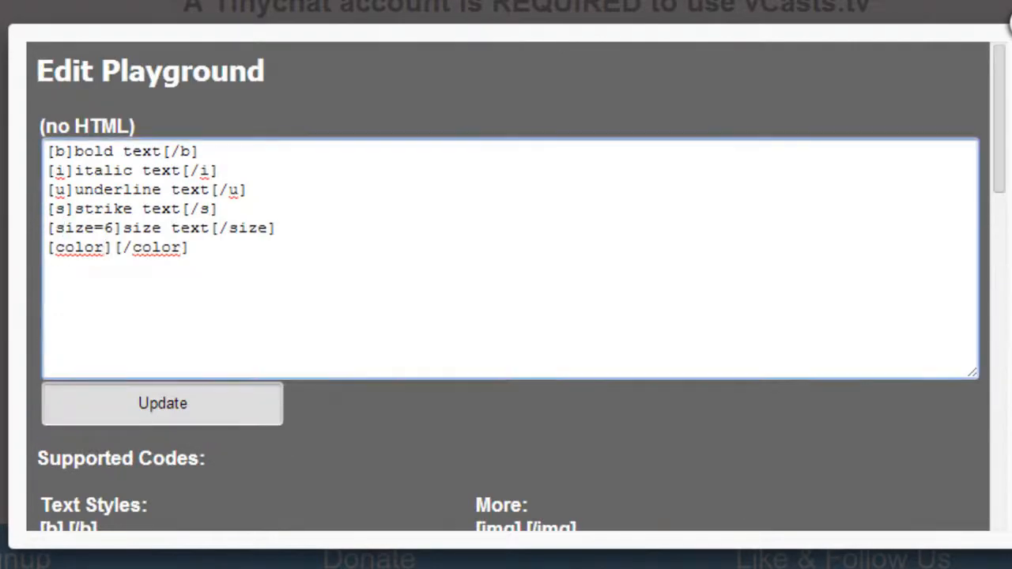
text(=)
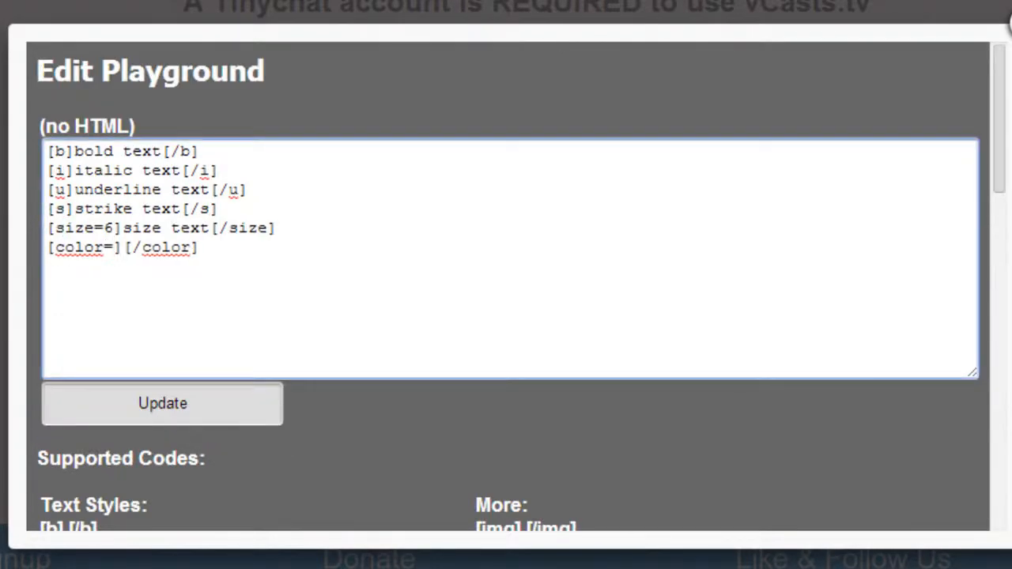
right_click(114, 242)
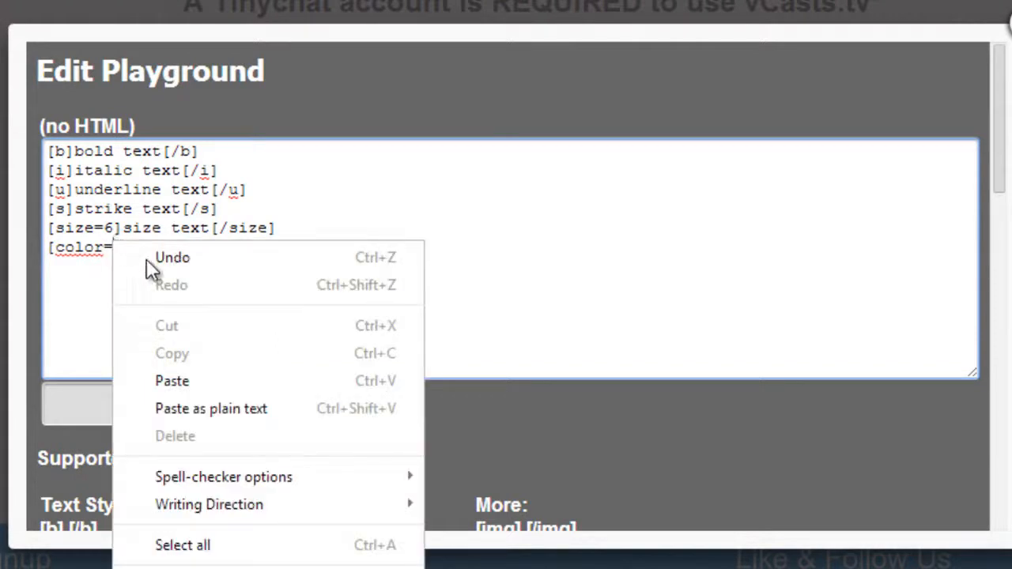
click(186, 381)
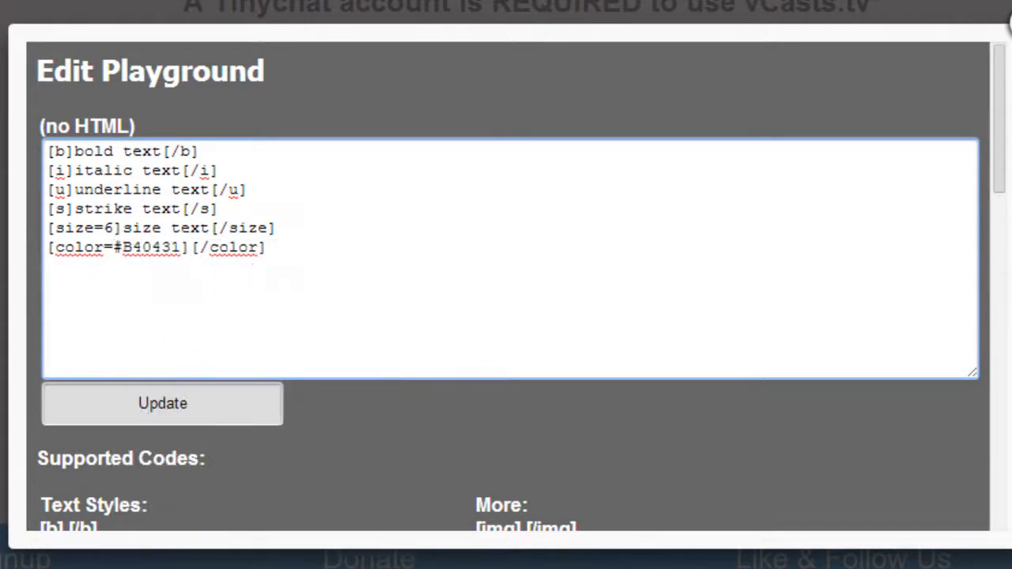
text(c)
text(olor tex)
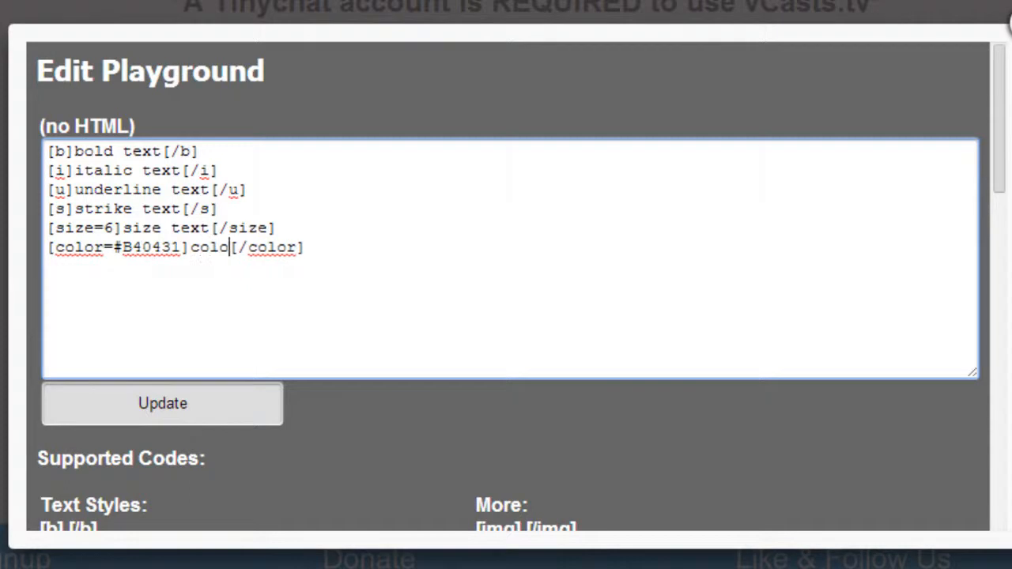
text(t)
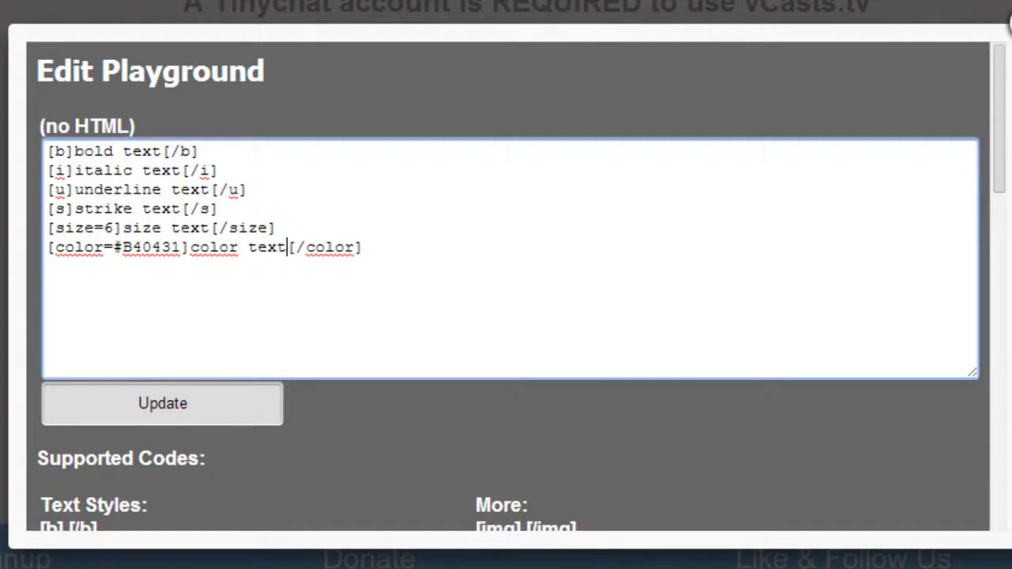
- Save the playground text and view the channel page to check how the formatted lines display
click(168, 420)
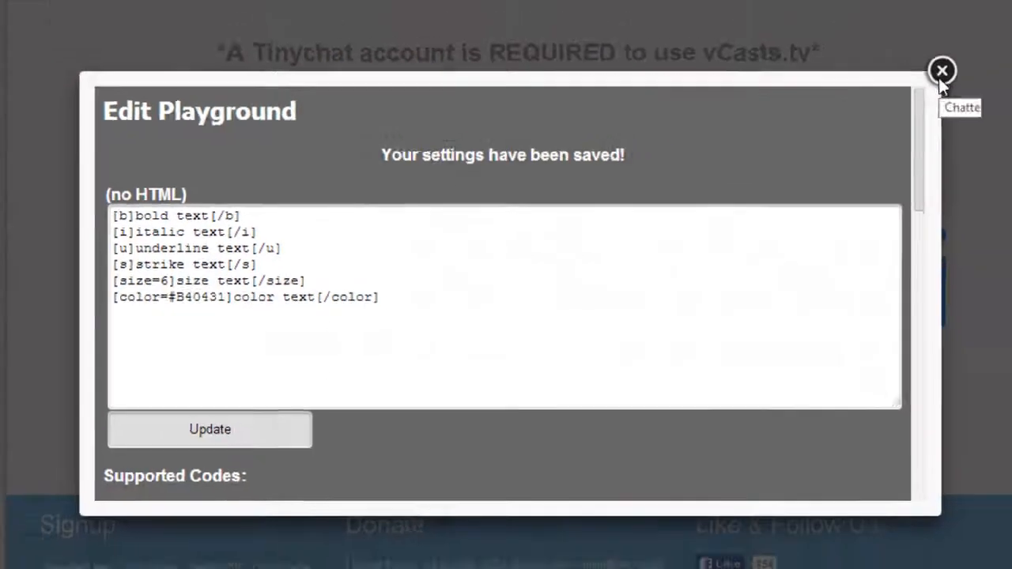
click(940, 75)
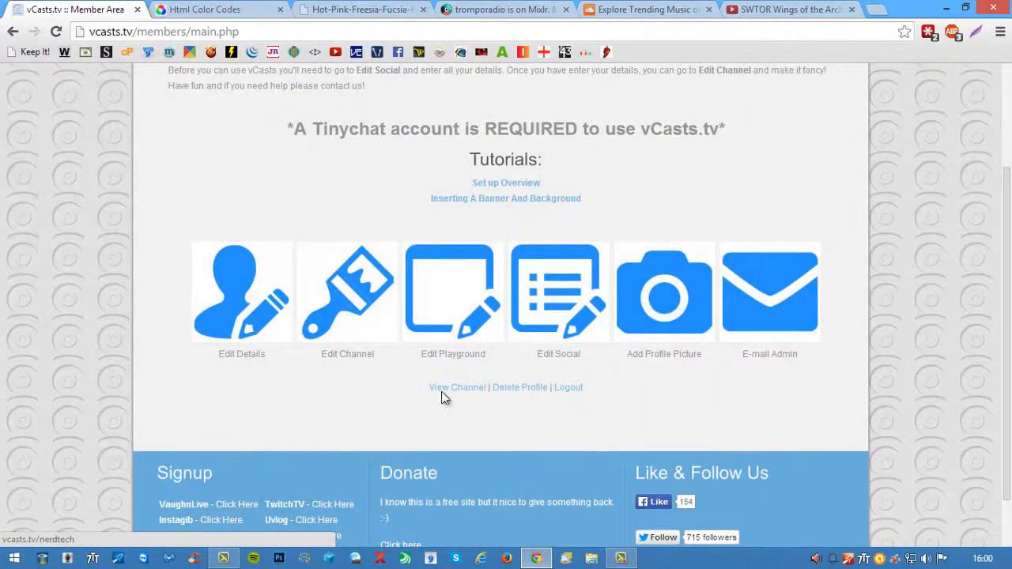
click(441, 391)
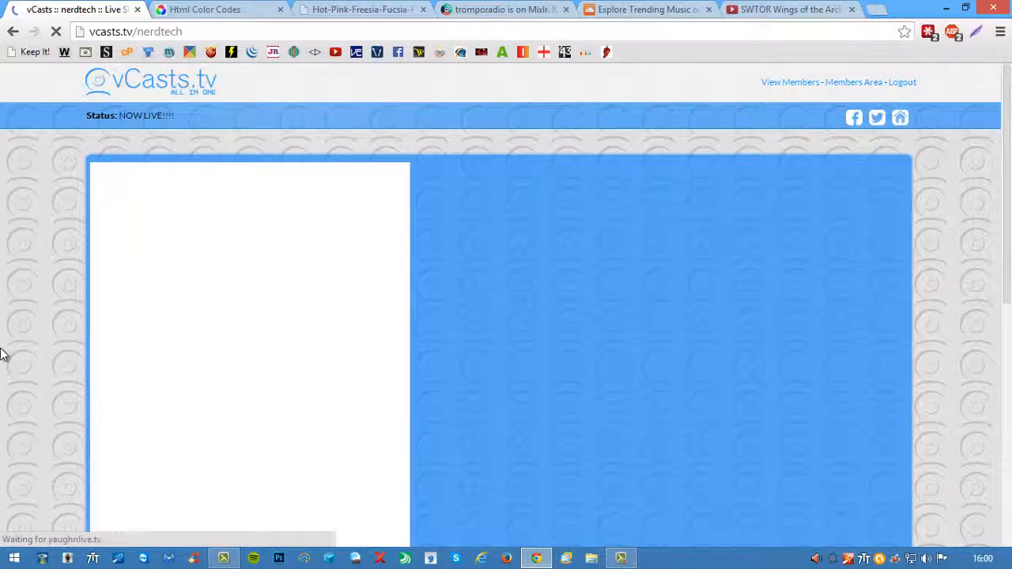
scroll(1, 352, down, 5)
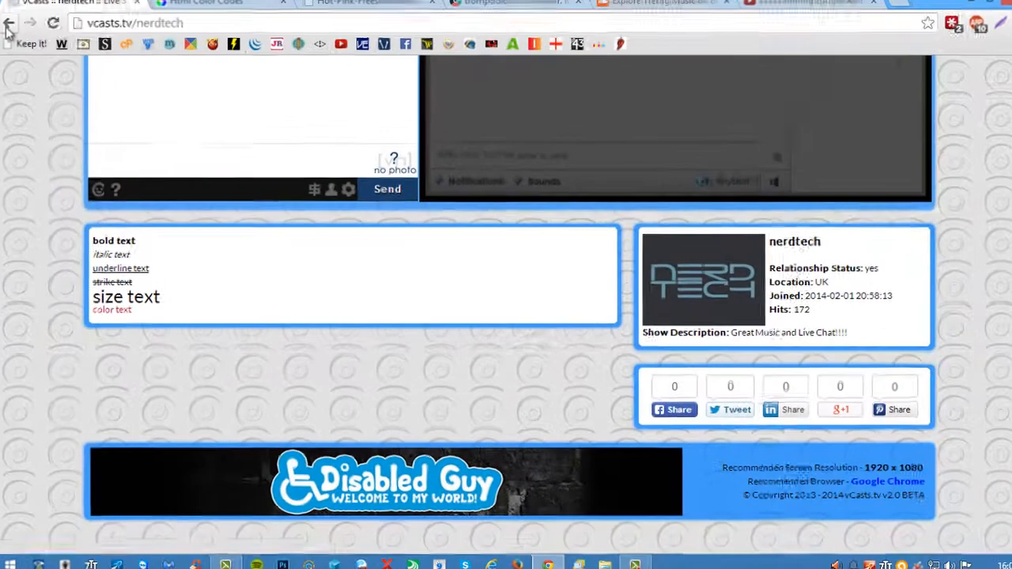
- Reopen the playground editor from the members area and copy all the supported codes under More, from [img] to [soundcloud]
click(11, 35)
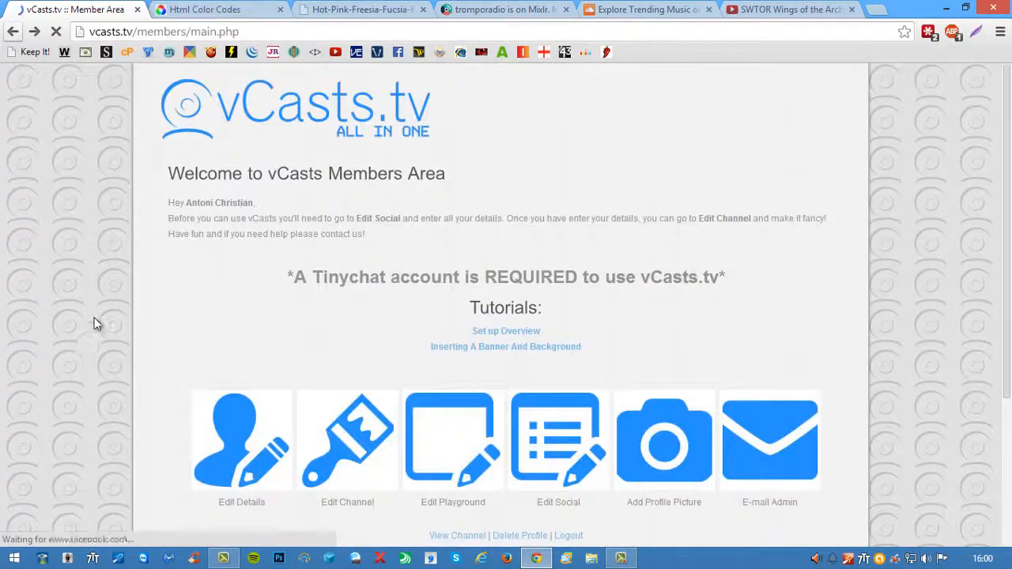
scroll(332, 396, down, 3)
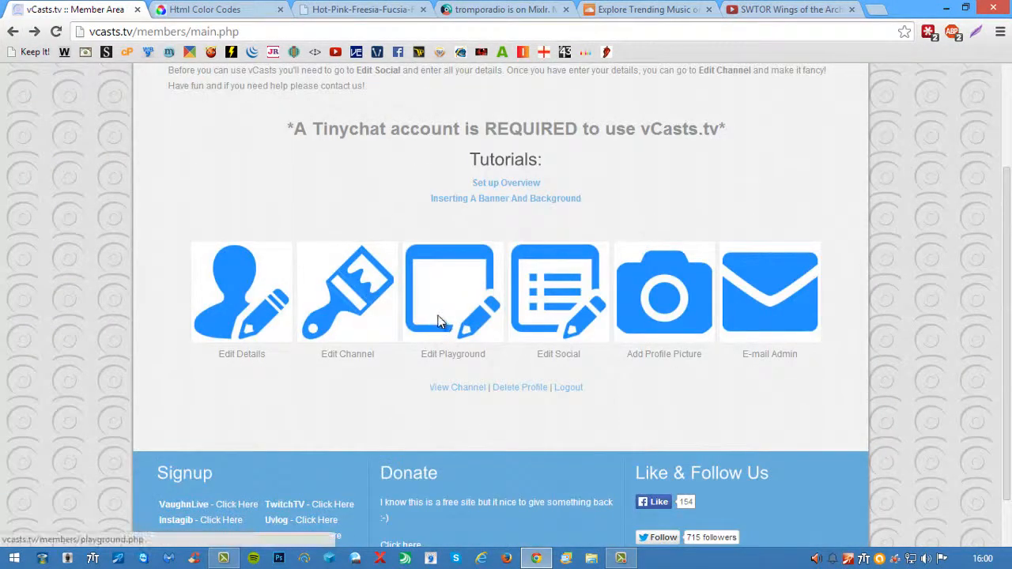
click(444, 334)
drag(800, 234, 758, 329)
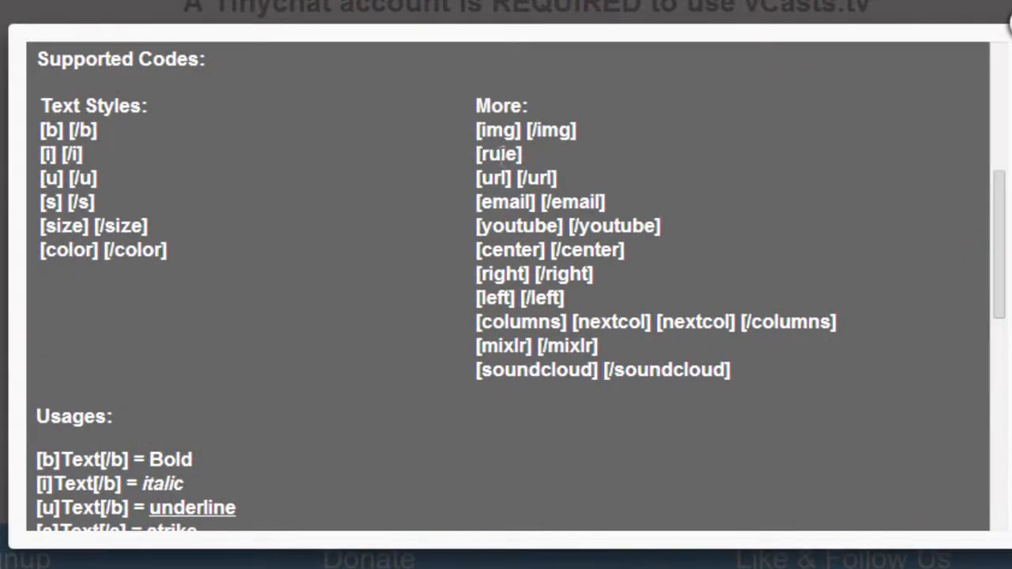
drag(477, 131, 744, 376)
right_click(571, 208)
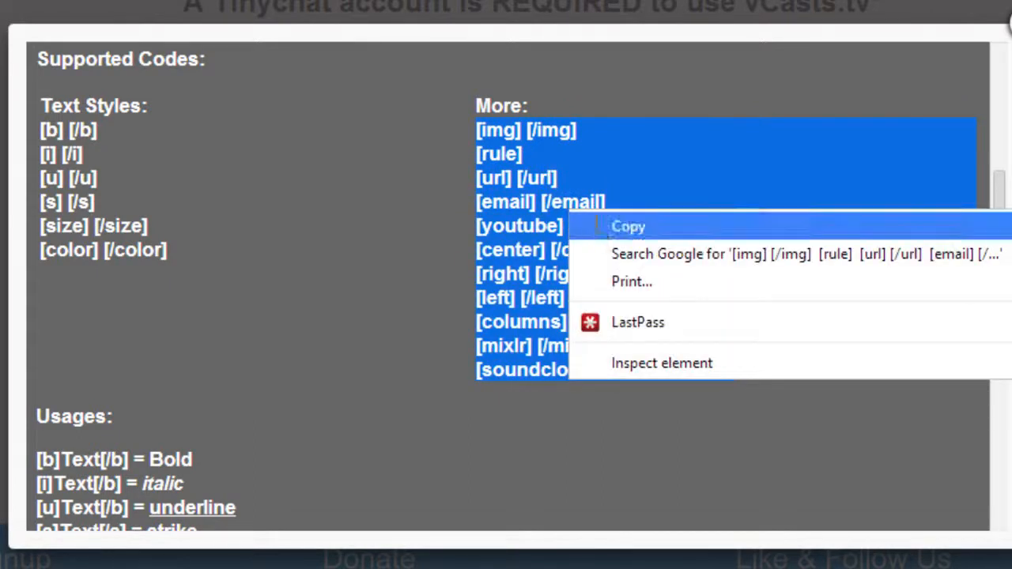
click(632, 226)
- Paste the copied codes into the playground text below the color line
scroll(1009, 269, up, 5)
click(74, 246)
click(366, 248)
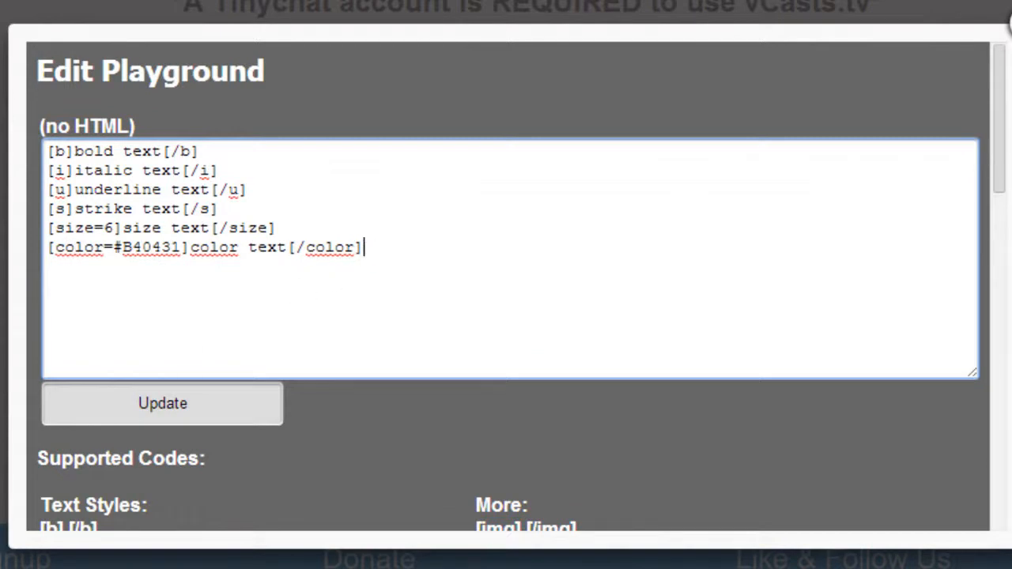
key(Return)
right_click(100, 292)
click(72, 289)
right_click(46, 282)
click(126, 27)
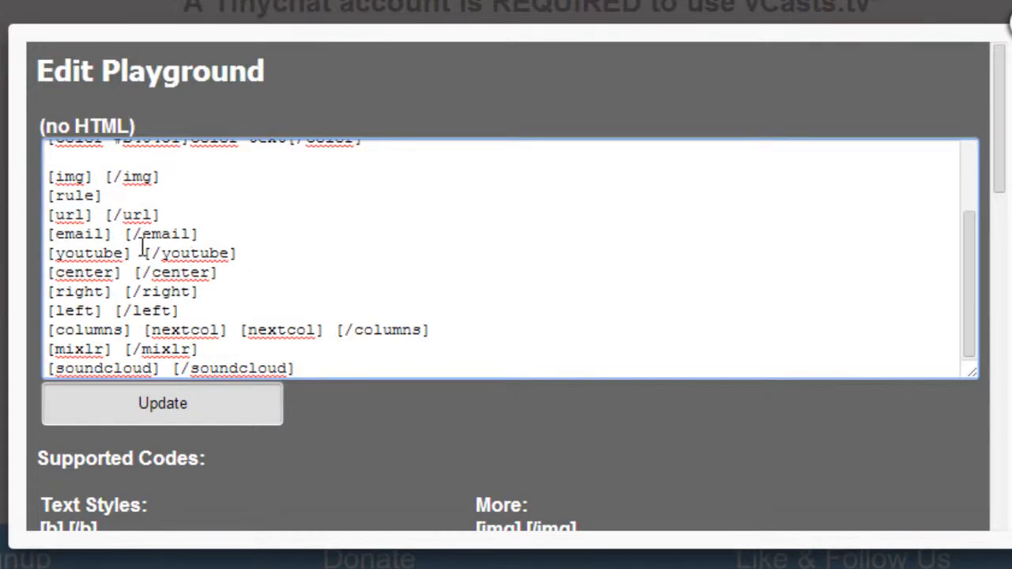
- Replace the space between the img tags with the copied URL of the Hot-Pink-Freesia-Fucsia-Flower.jpg image
key(BackSpace)
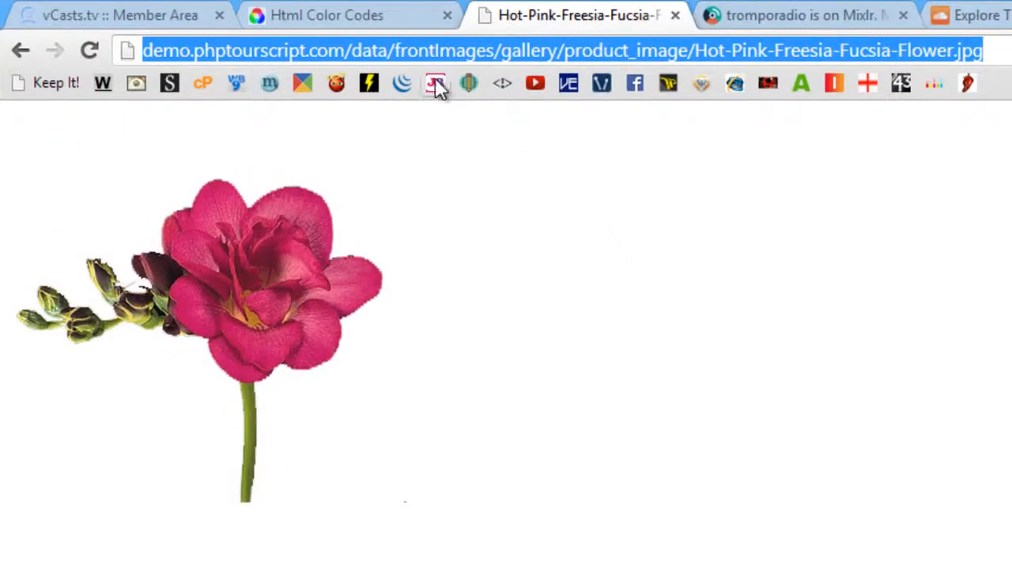
right_click(429, 55)
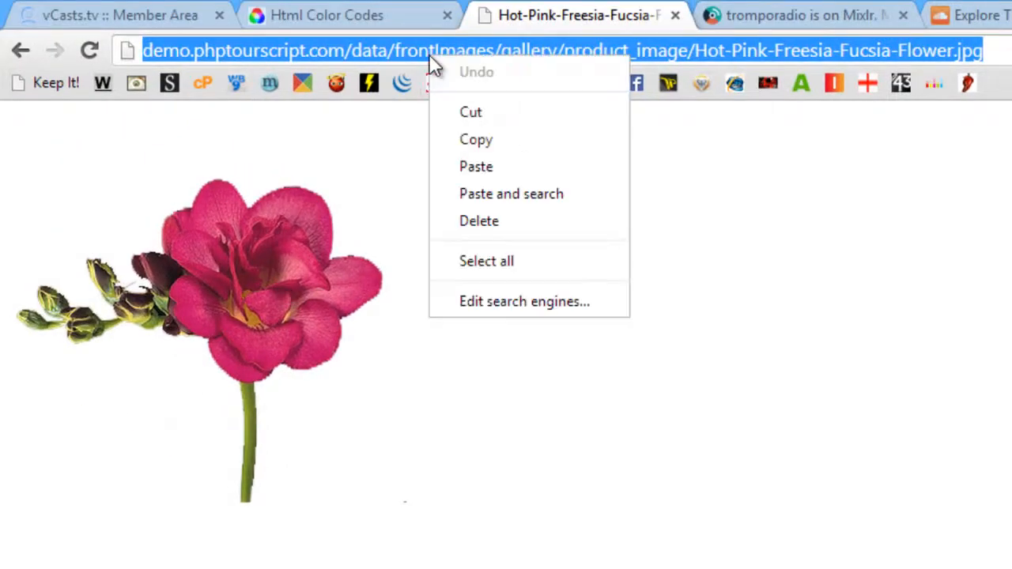
click(477, 139)
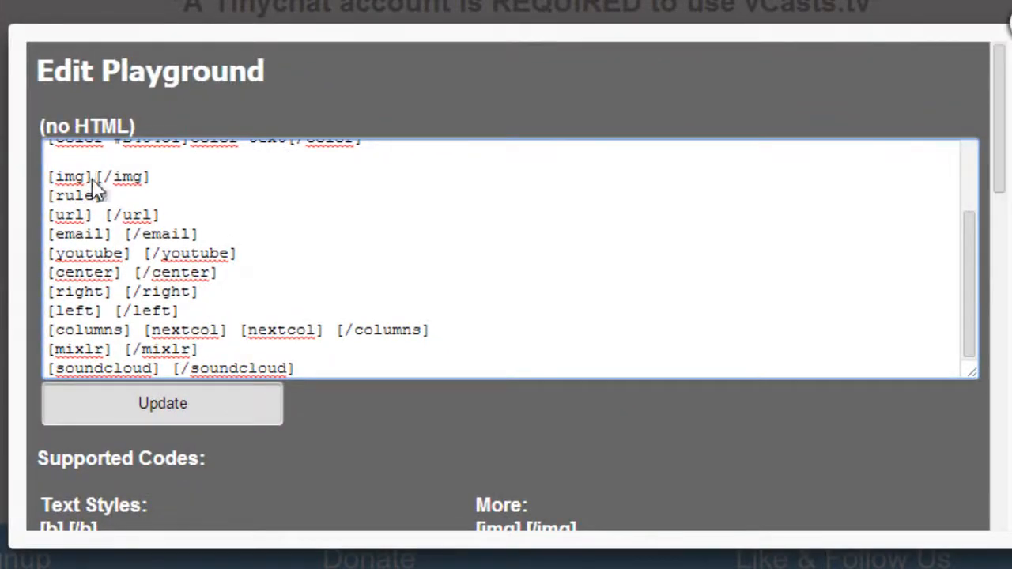
right_click(92, 181)
click(141, 319)
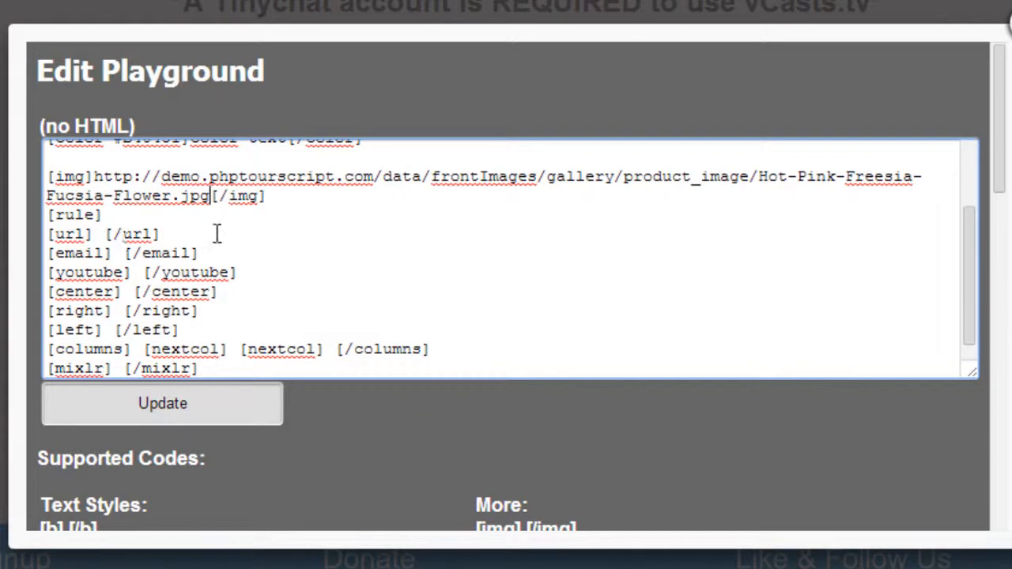
click(106, 216)
click(105, 234)
key(BackSpace)
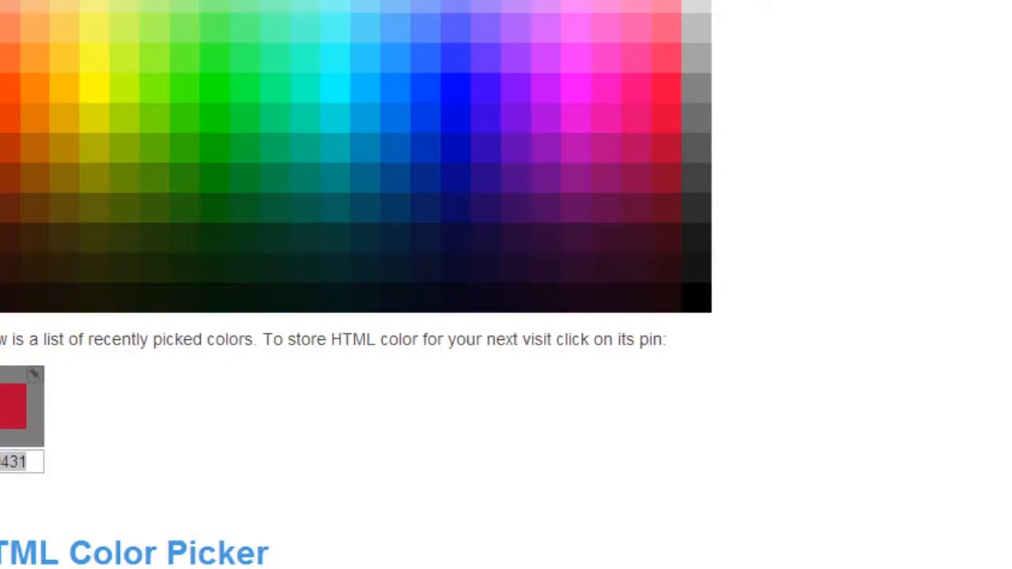
right_click(18, 0)
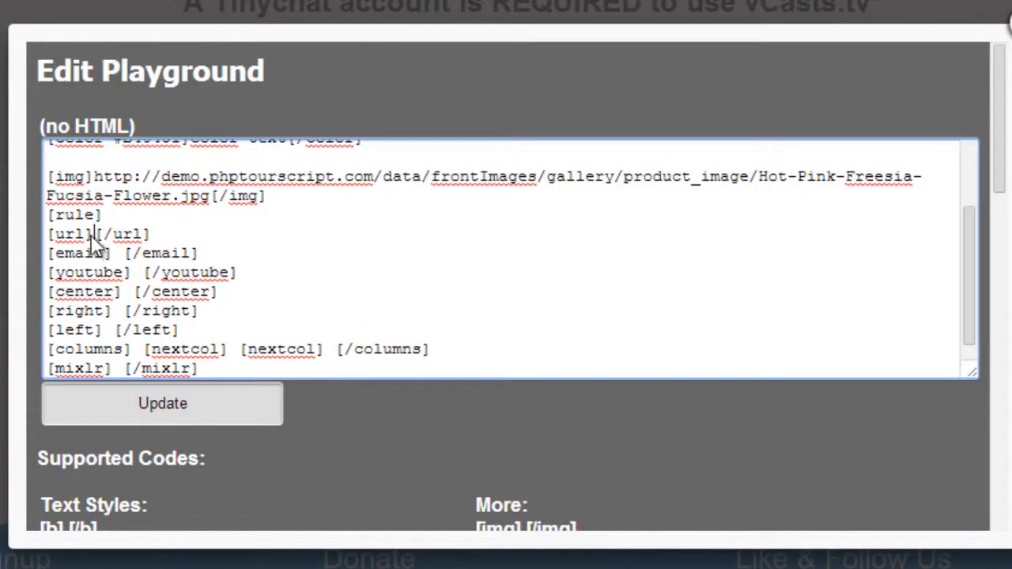
right_click(92, 235)
click(143, 370)
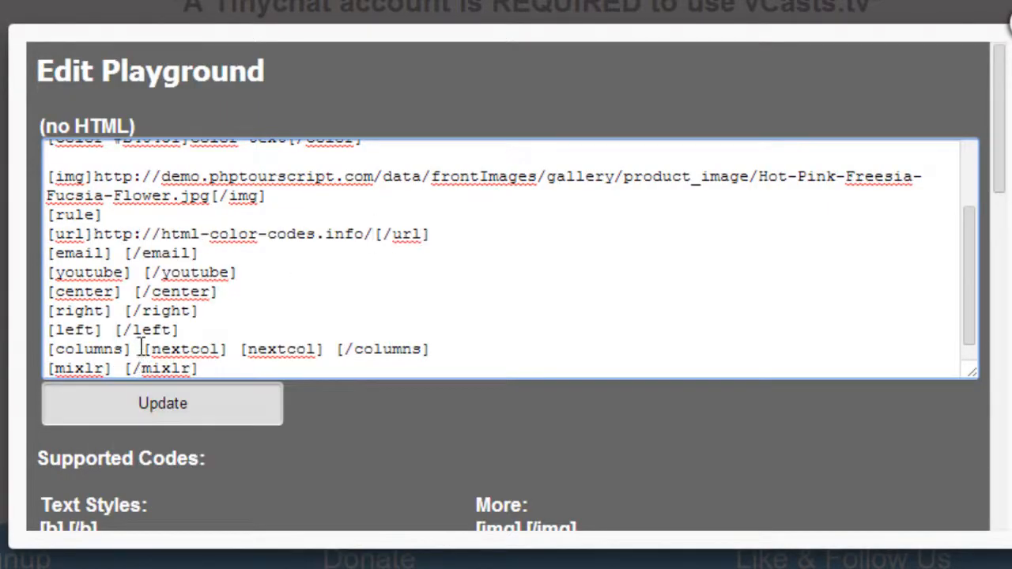
- Replace the space between the email tags with a sample e-mail address
click(124, 253)
key(BackSpace)
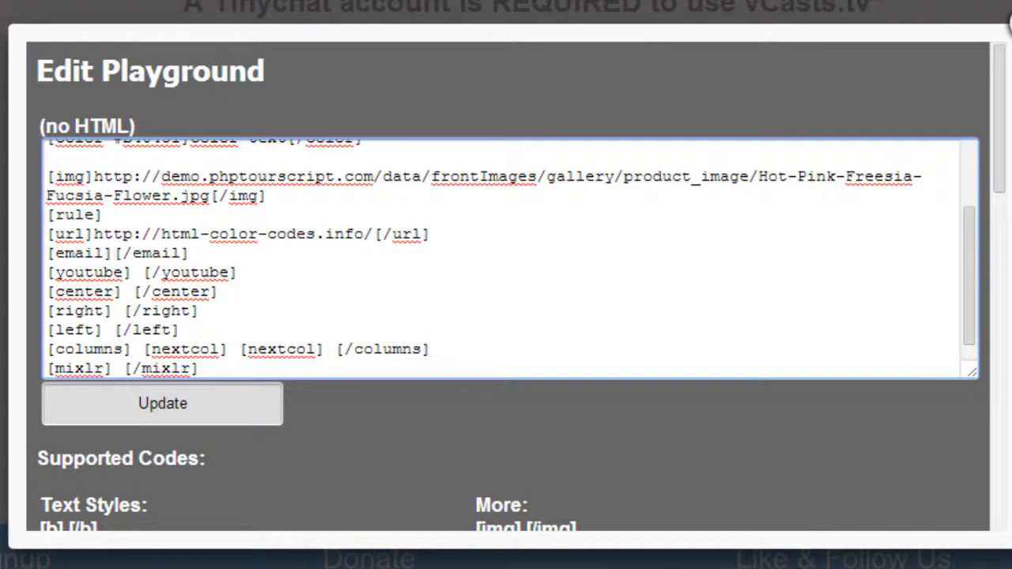
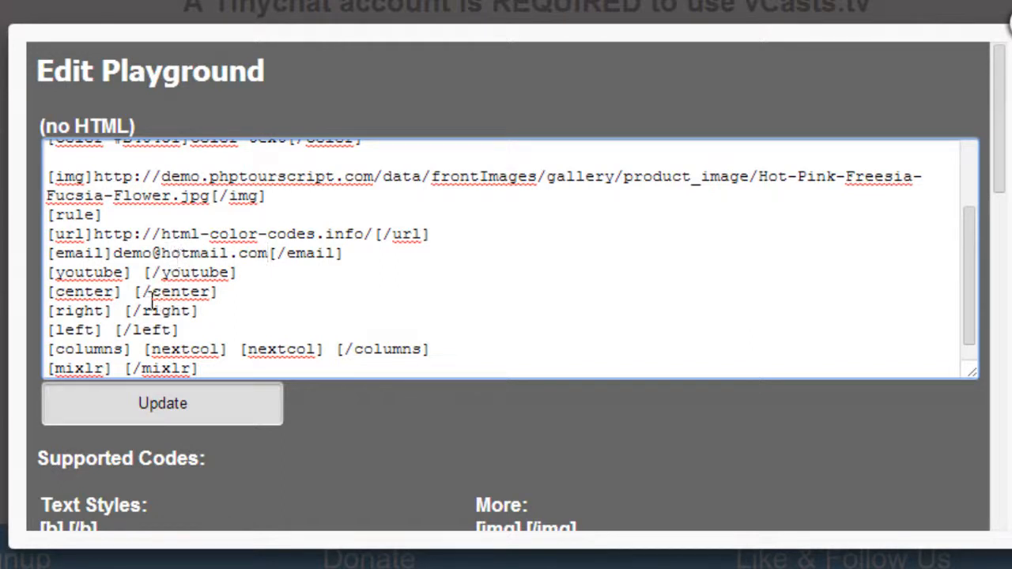
- Replace the space between the youtube tags with the video ID hVqEOWh1Isw copied from the YouTube video's address
click(144, 273)
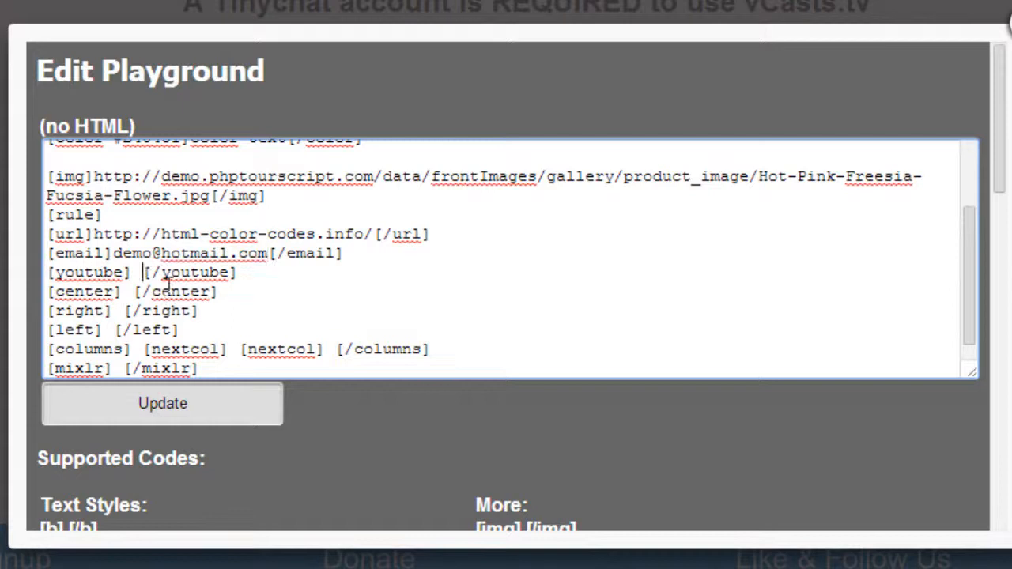
key(BackSpace)
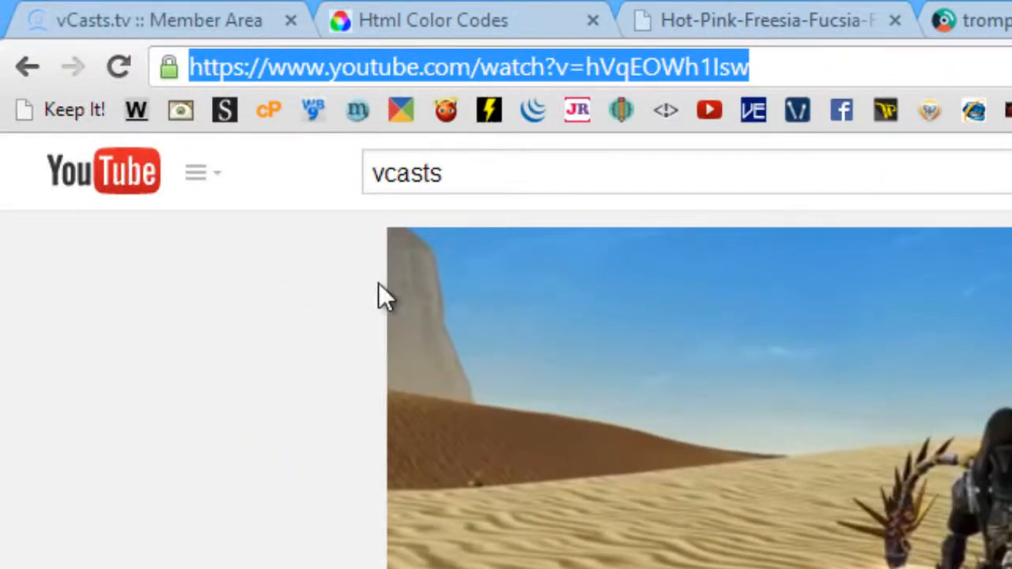
click(587, 67)
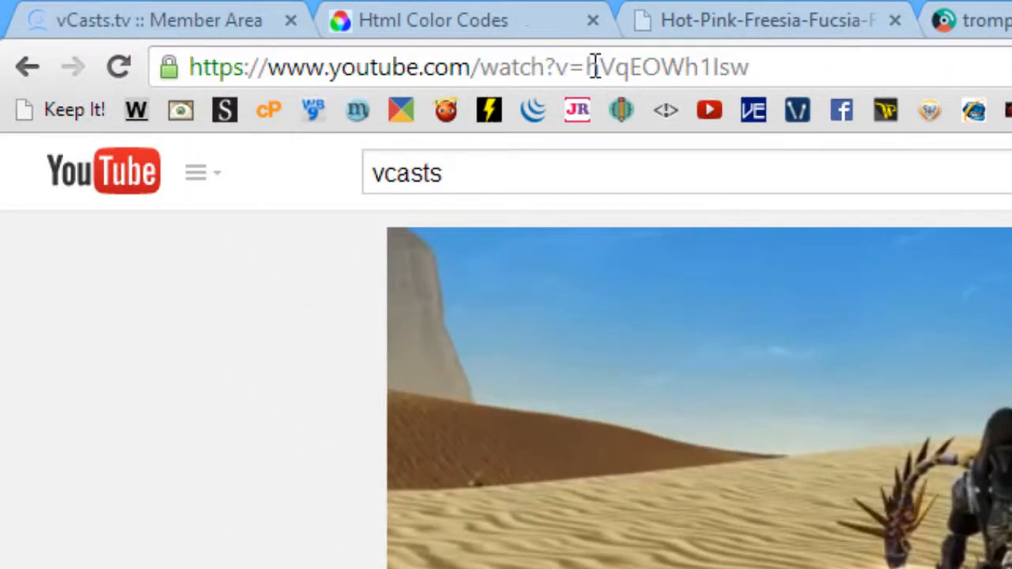
drag(592, 66, 751, 71)
click(605, 73)
drag(587, 66, 760, 67)
right_click(704, 68)
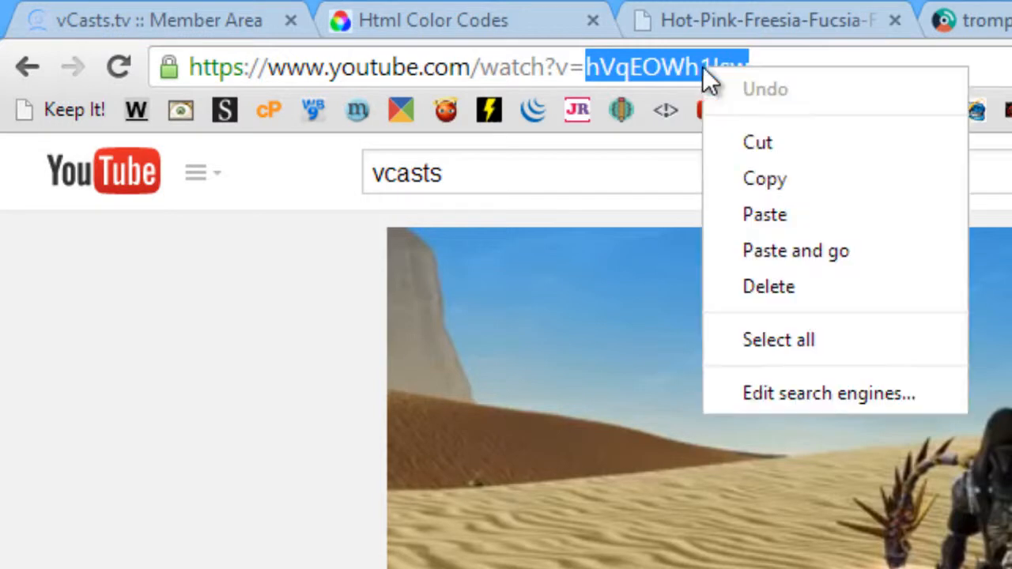
click(754, 176)
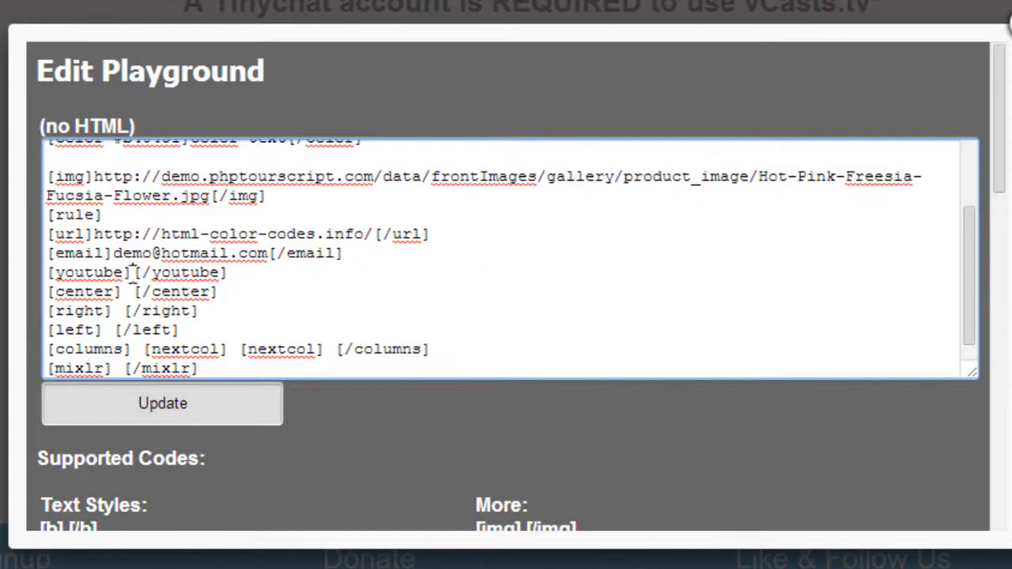
right_click(133, 272)
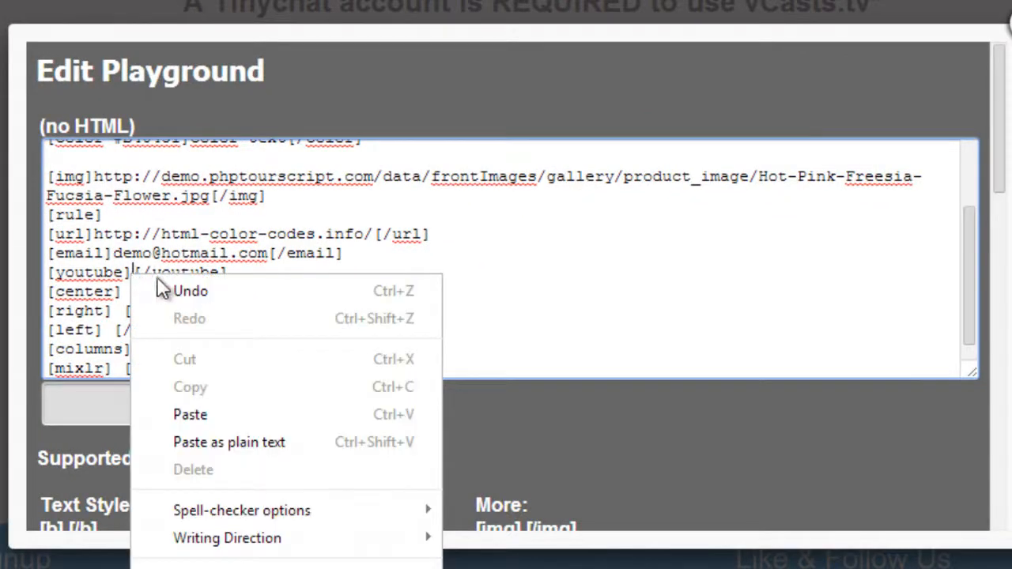
click(188, 405)
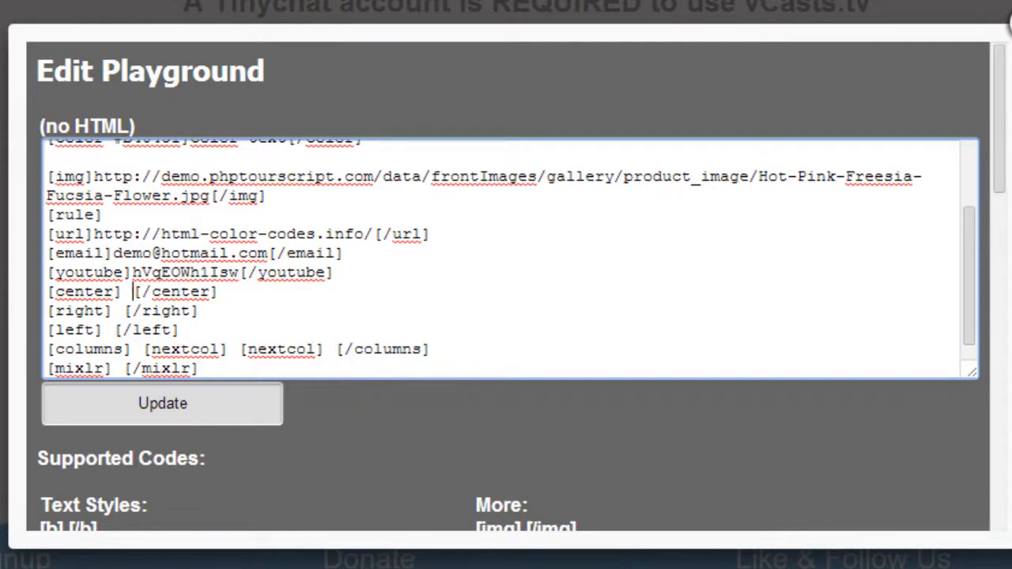
- Replace the space between the center tags with "this text is centred"
key(BackSpace)
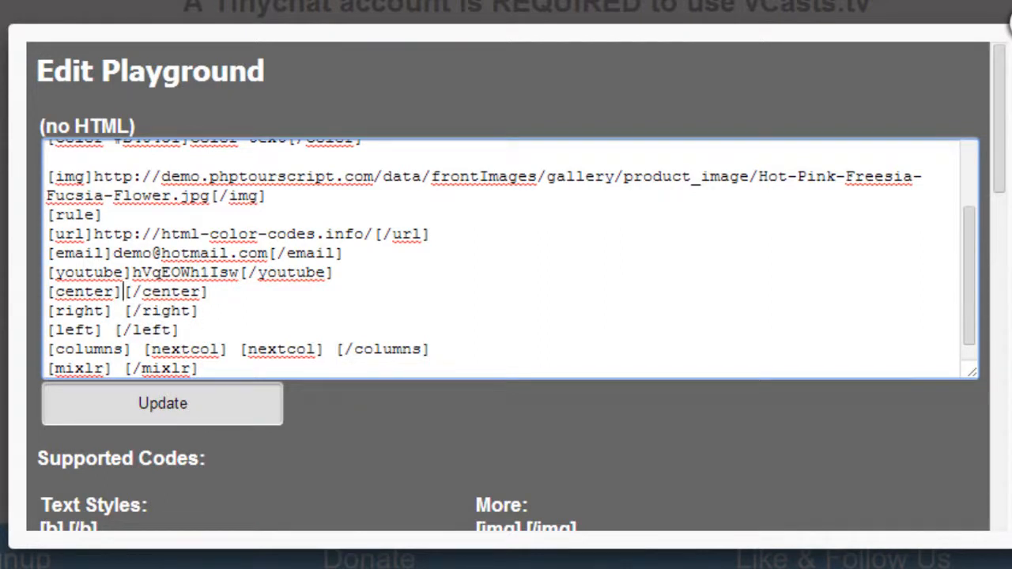
text(this text in)
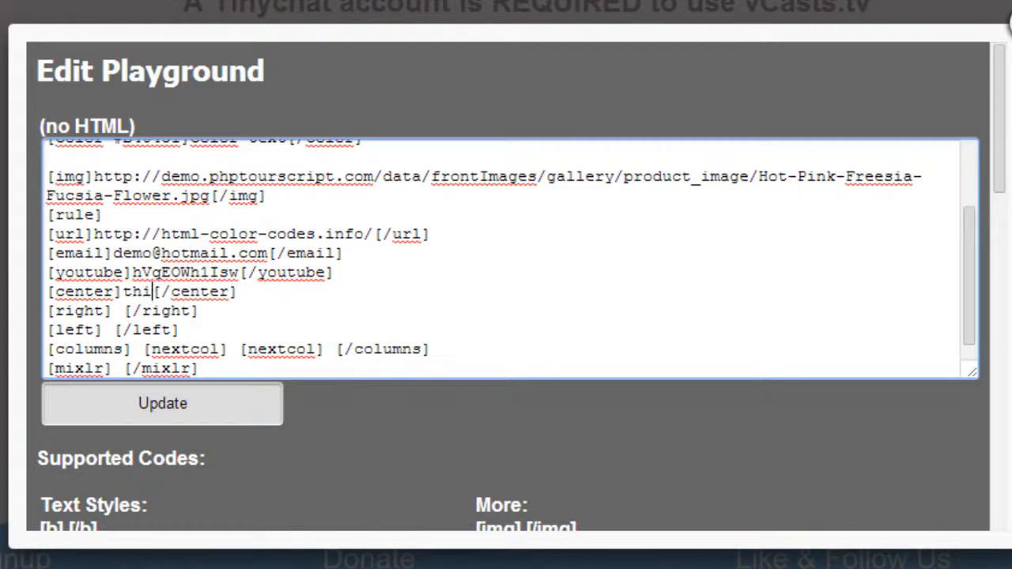
text(a)
key(BackSpace)
key(BackSpace)
text(s cen)
text(terd)
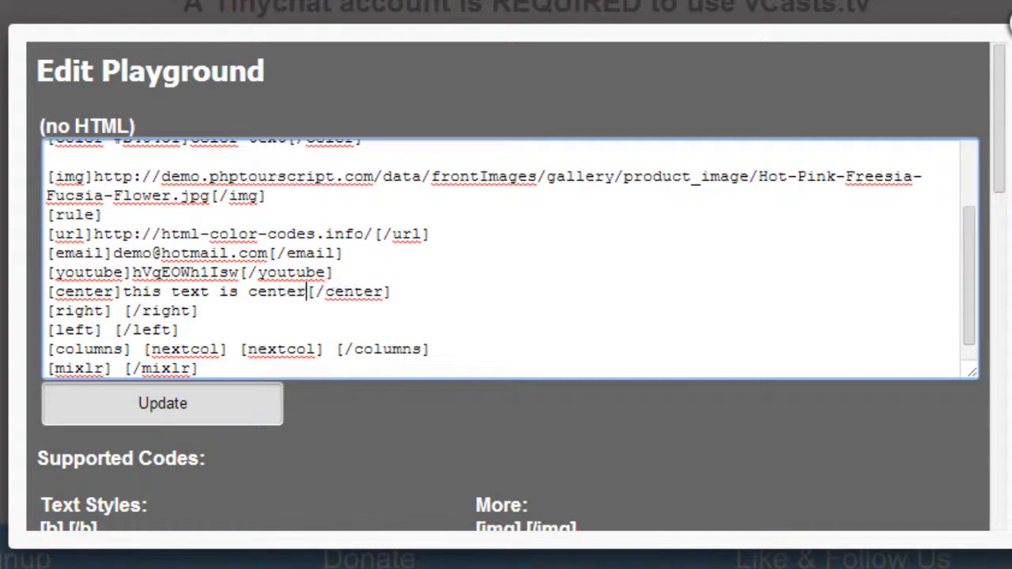
click(200, 310)
key(Left)
text(e)
key(Down)
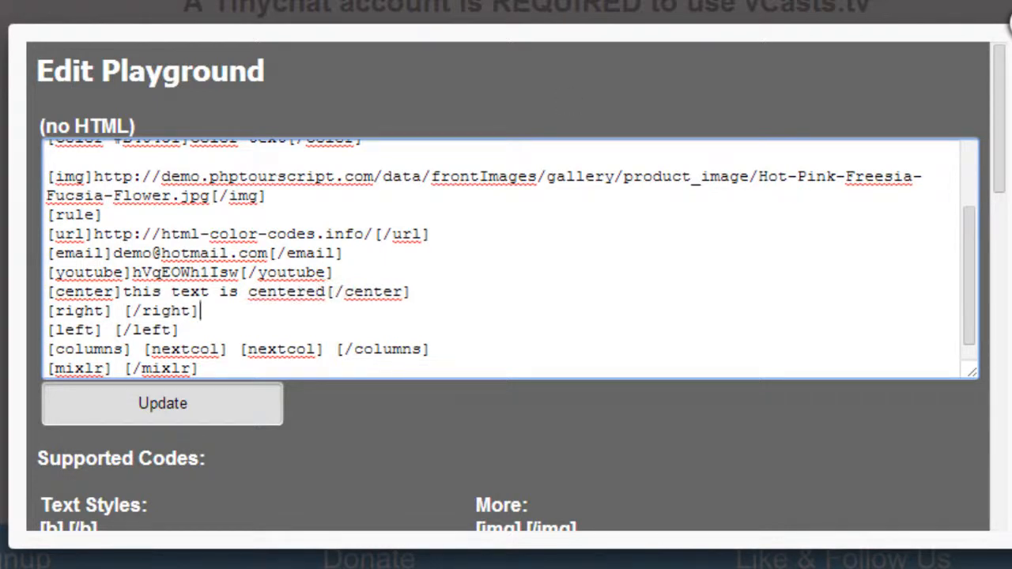
right_click(291, 291)
click(357, 18)
click(212, 314)
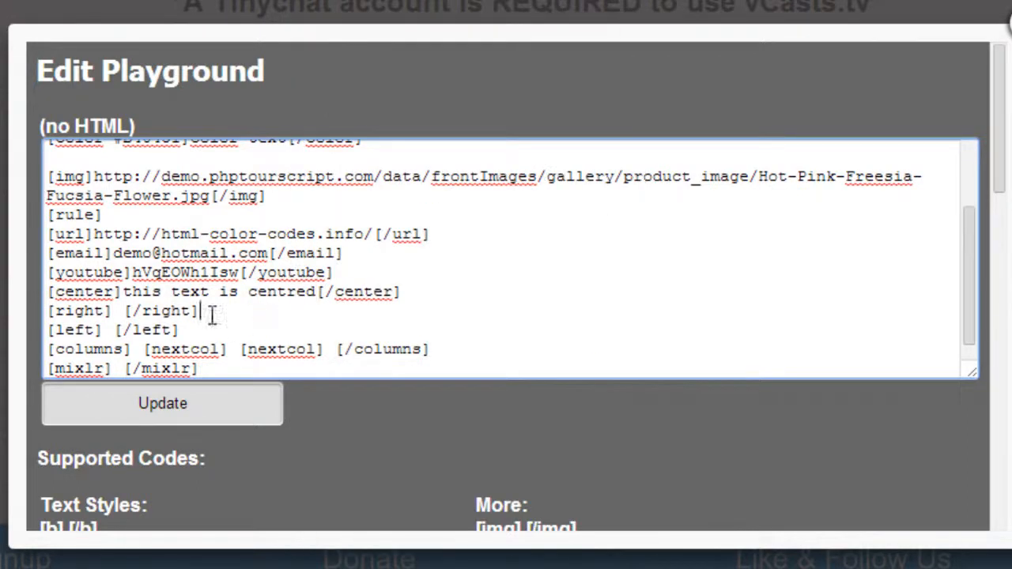
- Replace the space between the right tags with "this text is right aligned"
click(120, 311)
key(BackSpace)
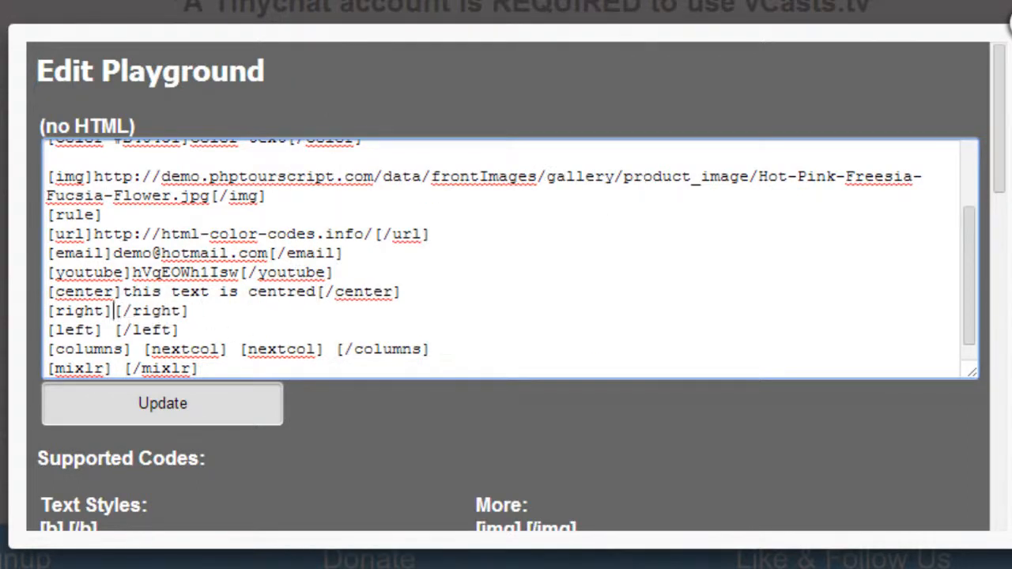
text(this text )
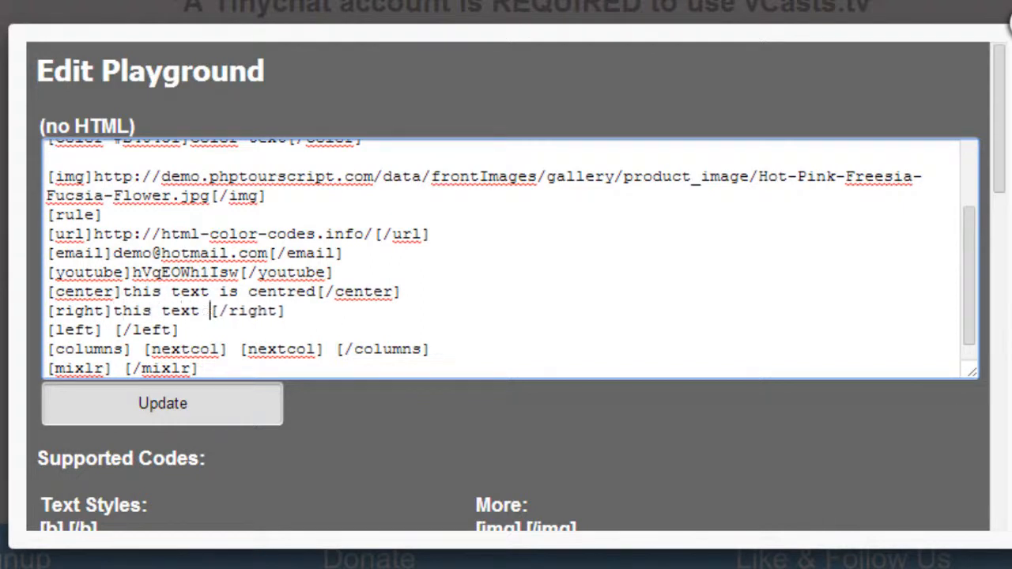
text(is right ali)
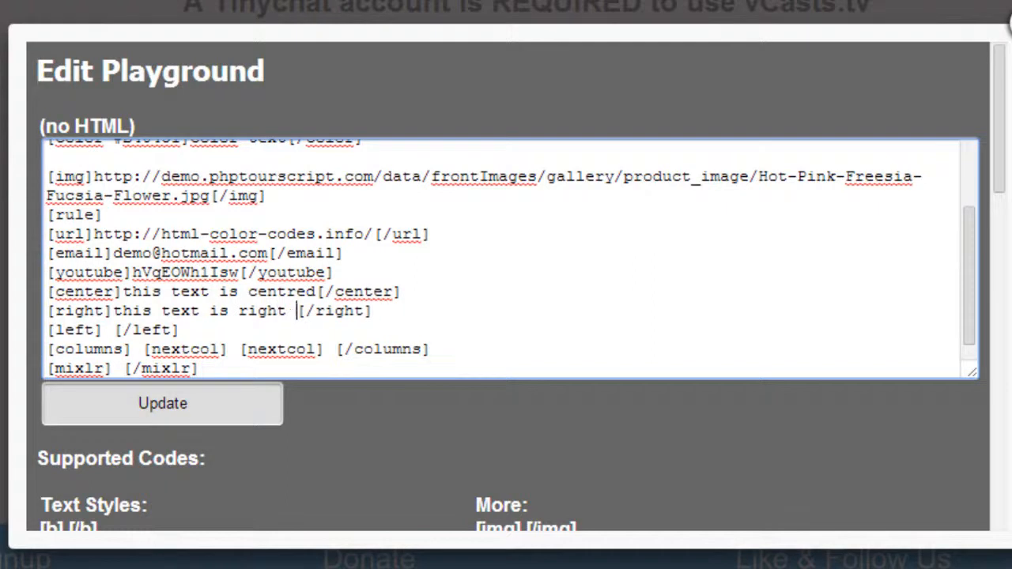
text(gned)
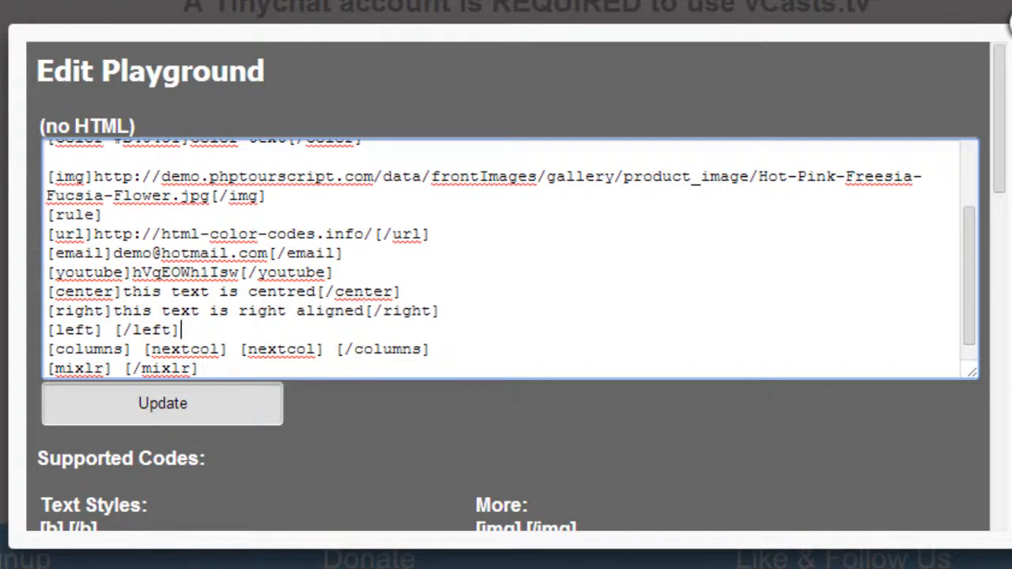
- Replace the space between the left tags with "this text is left aligned"
click(211, 325)
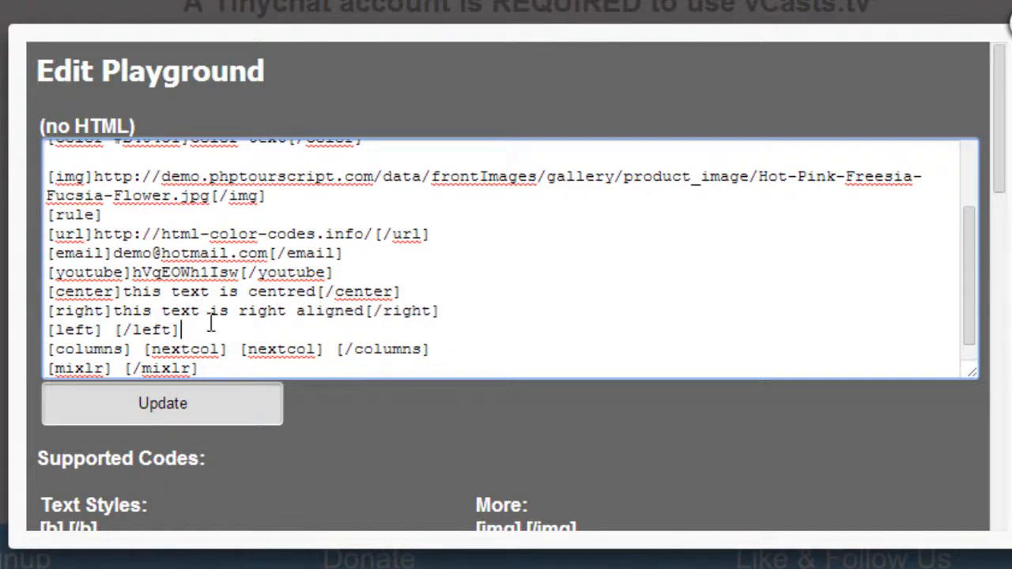
click(109, 329)
key(BackSpace)
text(this text is left)
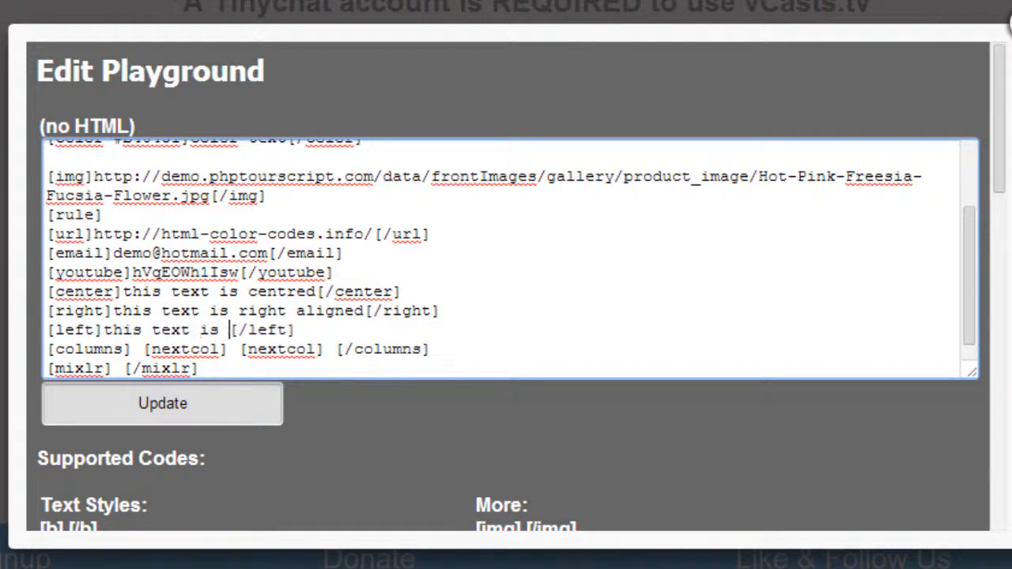
text( aligned)
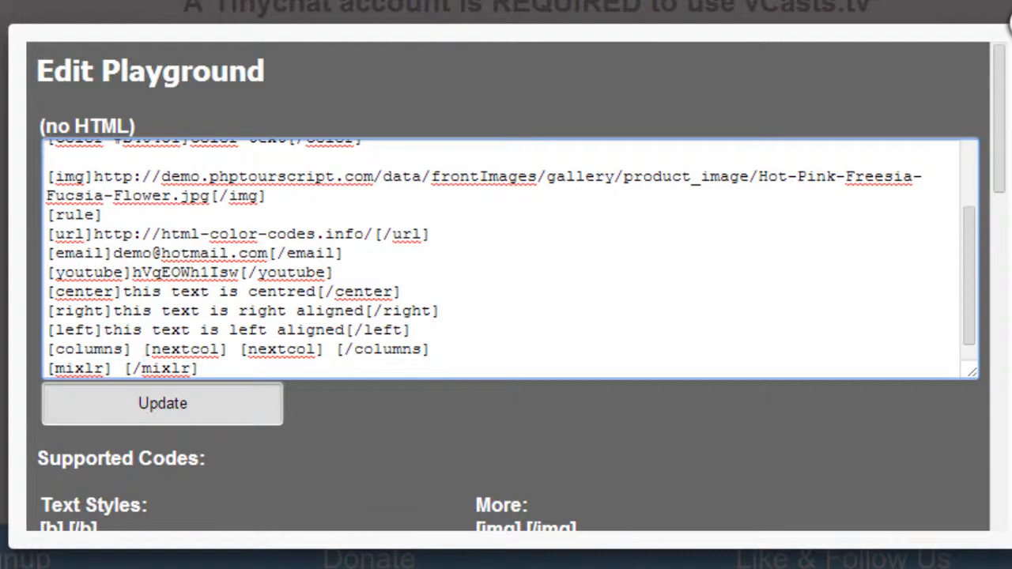
- Replace the space after the opening columns tag with "this is column one", keeping the tag's closing bracket intact
click(94, 349)
click(149, 348)
key(BackSpace)
key(BackSpace)
text(thi)
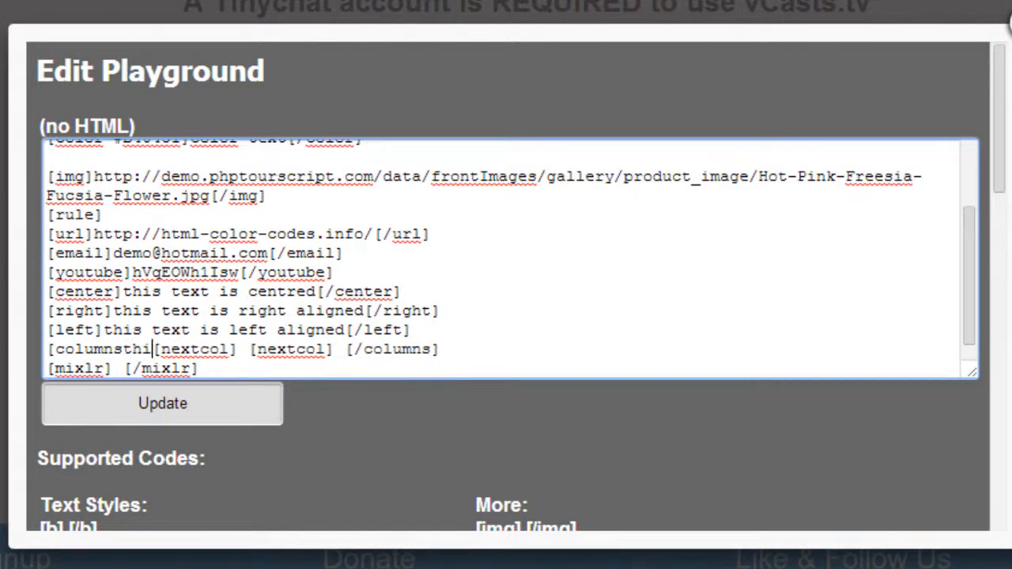
key(BackSpace)
key(BackSpace)
text(]this is col)
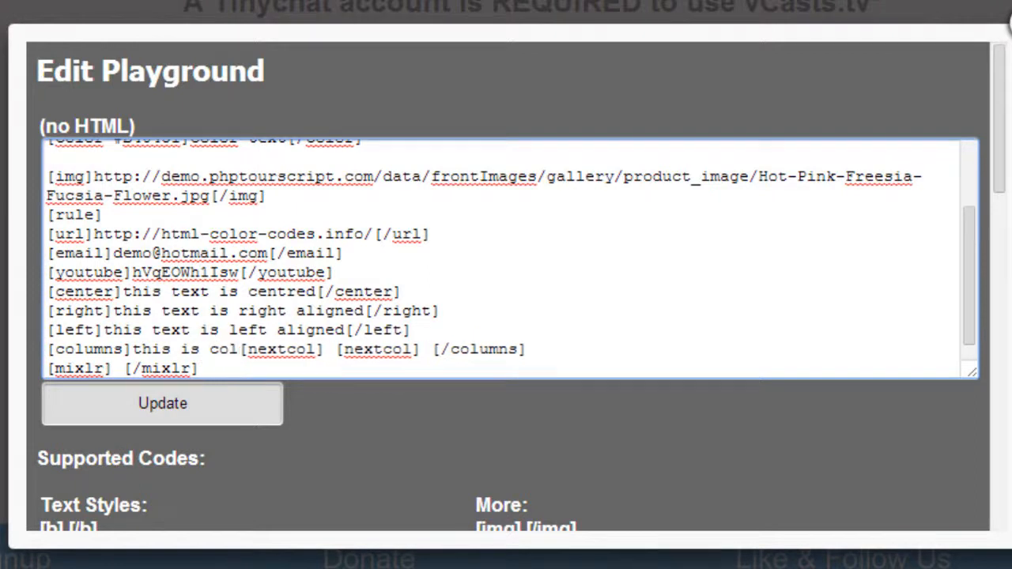
text(umn one[nex)
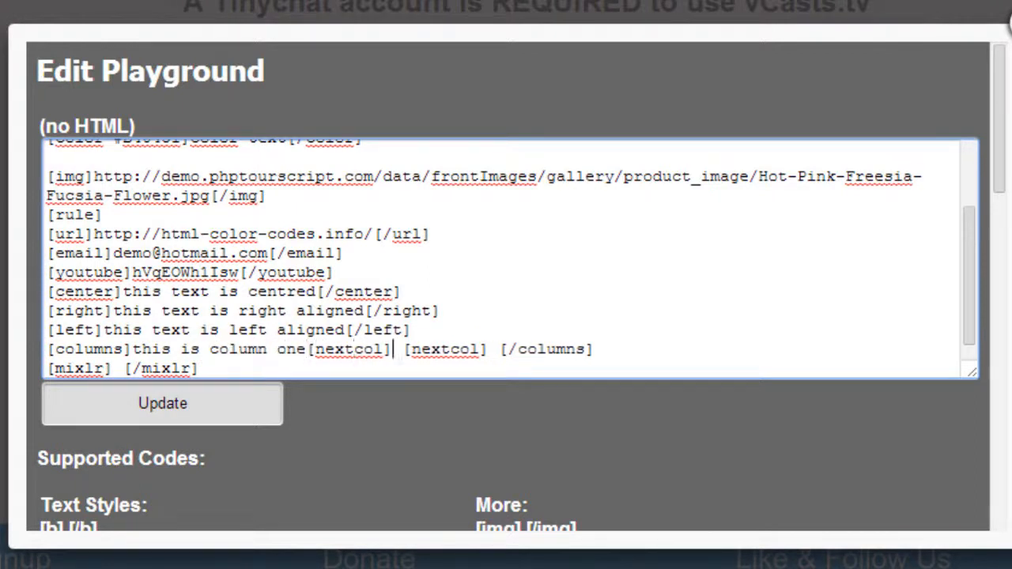
text(tcol]this is co)
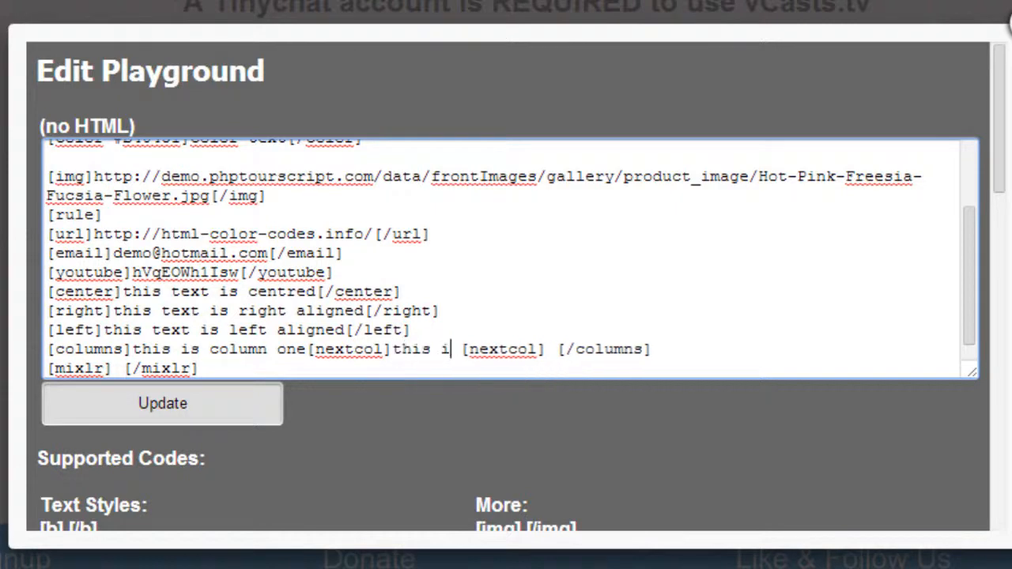
text(lumn t)
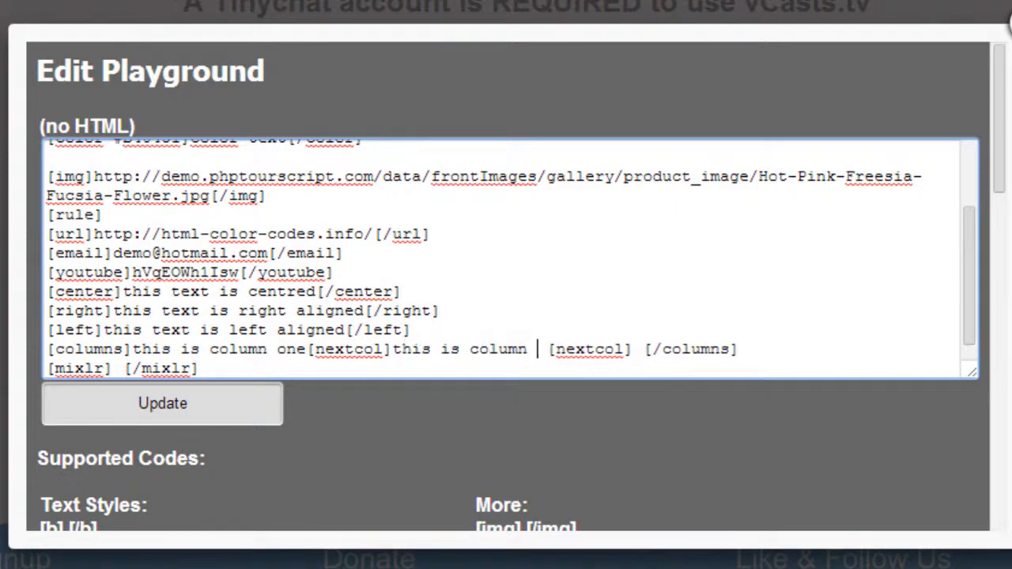
text(wo)
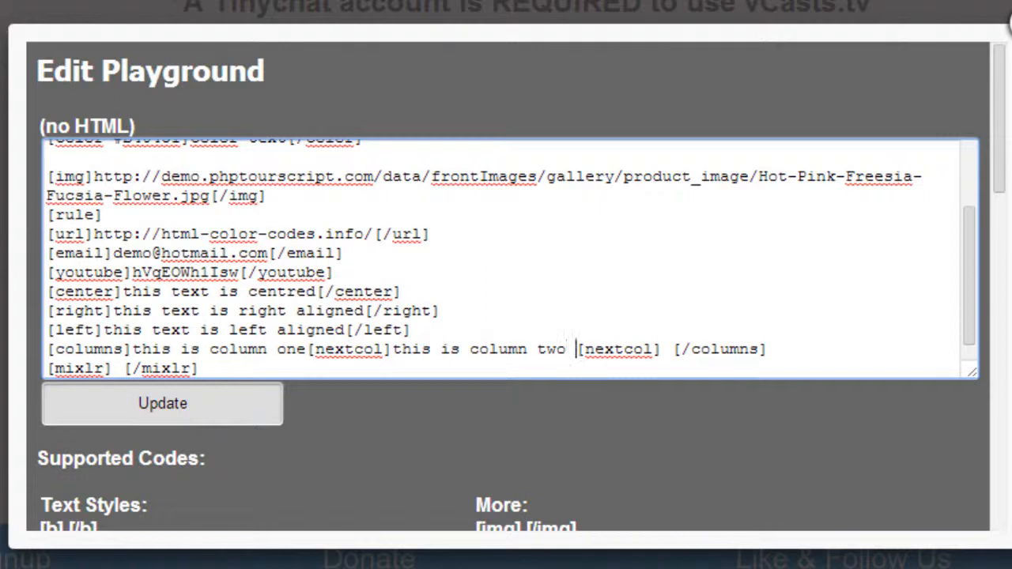
- Fill the two nextcol sections with "this is column two" and "this is column three", leaving no extra spaces before the following tags
key(BackSpace)
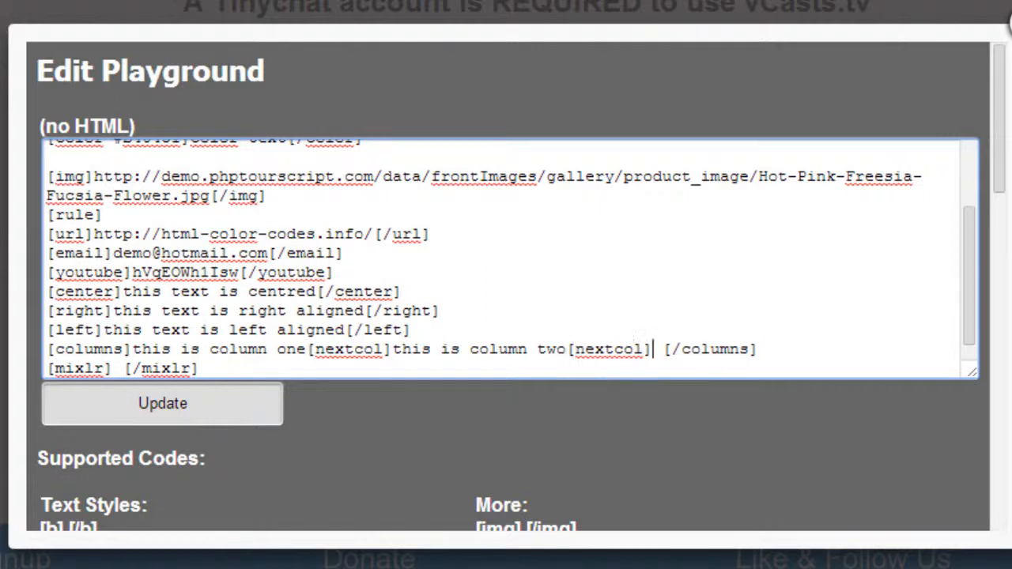
text(this is c)
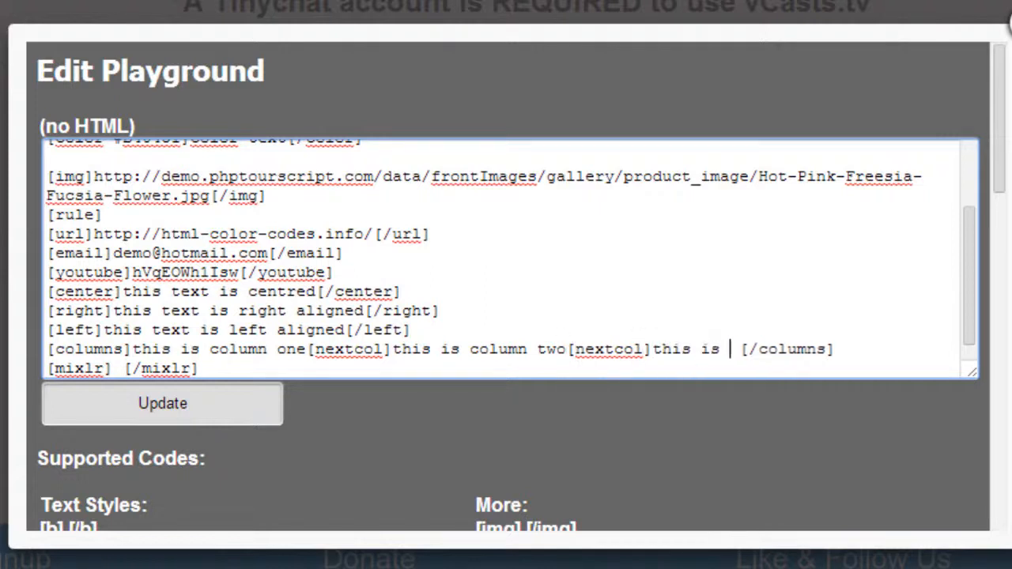
text(olumn three)
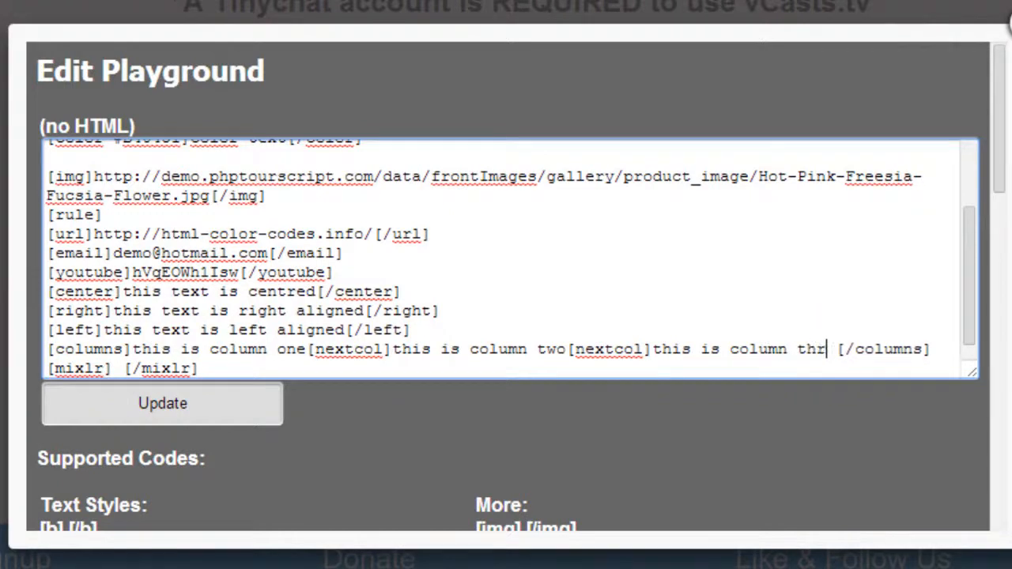
key(Delete)
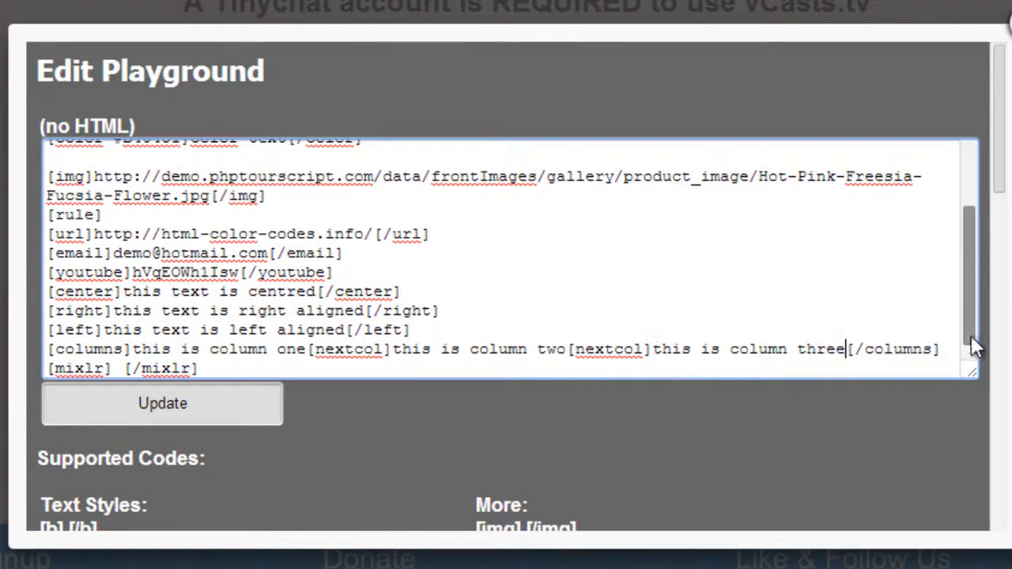
- Replace the space between the mixlr tags with the channel name tromporadio copied from the Mixlr page's address
drag(970, 326, 974, 372)
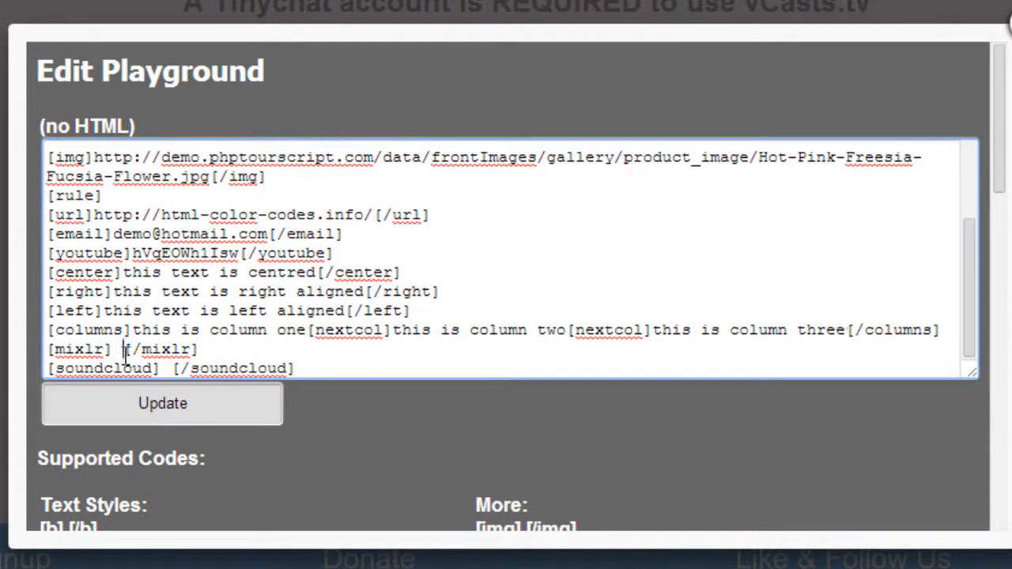
key(BackSpace)
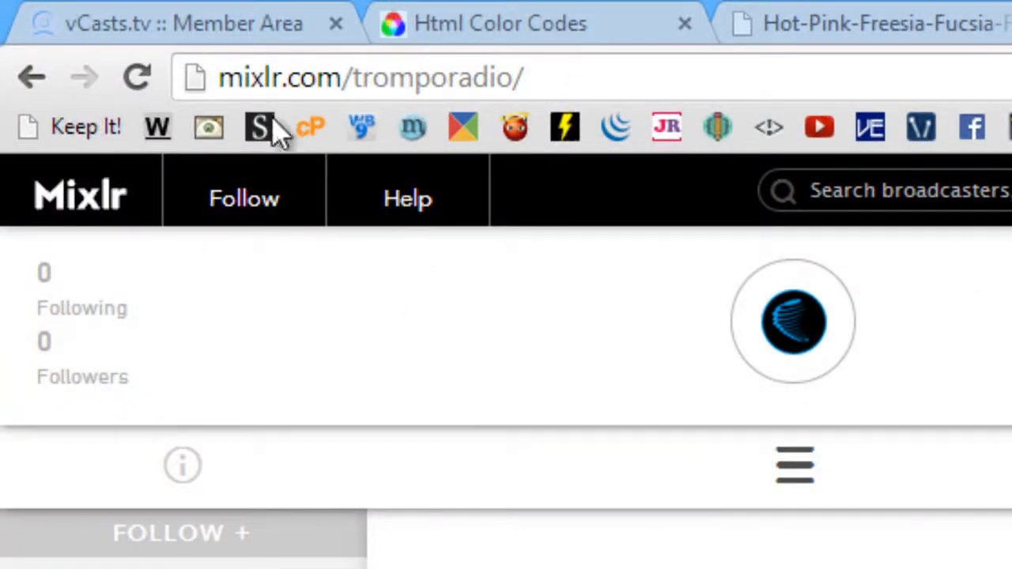
drag(356, 79, 510, 89)
right_click(488, 82)
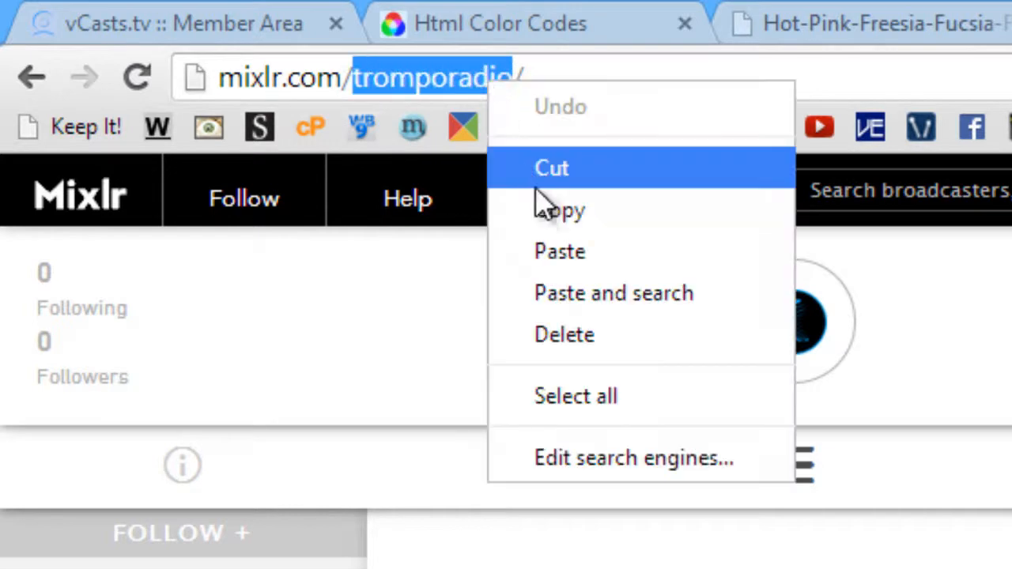
click(540, 211)
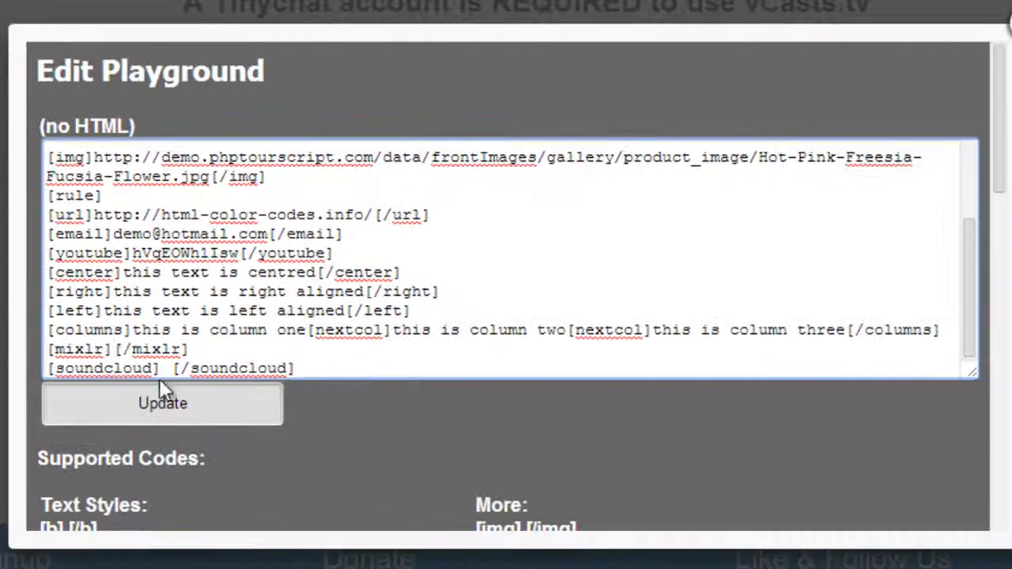
click(116, 349)
right_click(115, 349)
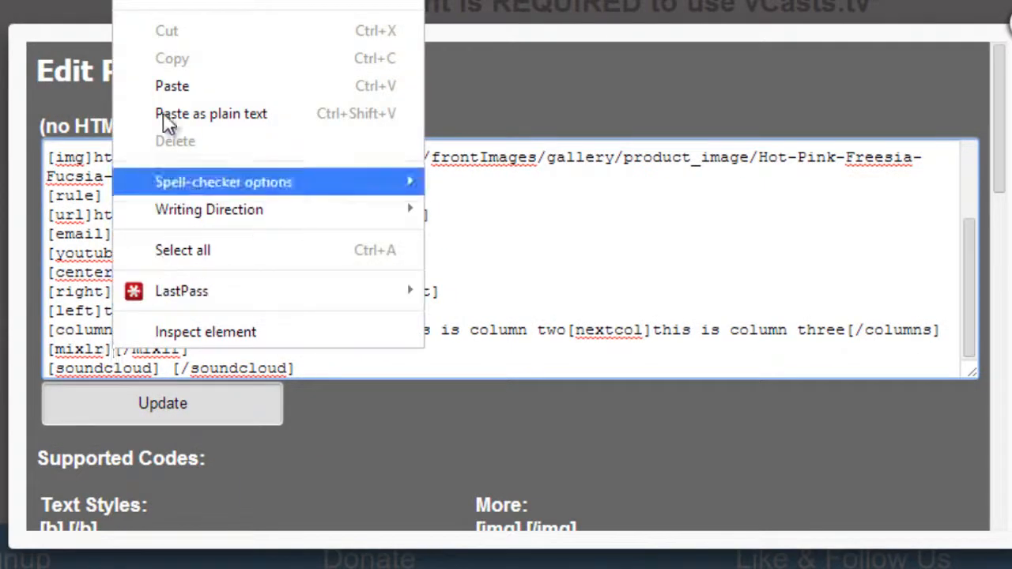
click(164, 86)
- Remove the space between the soundcloud tags and open the track "The Almost - Fight Song" on SoundCloud
click(173, 369)
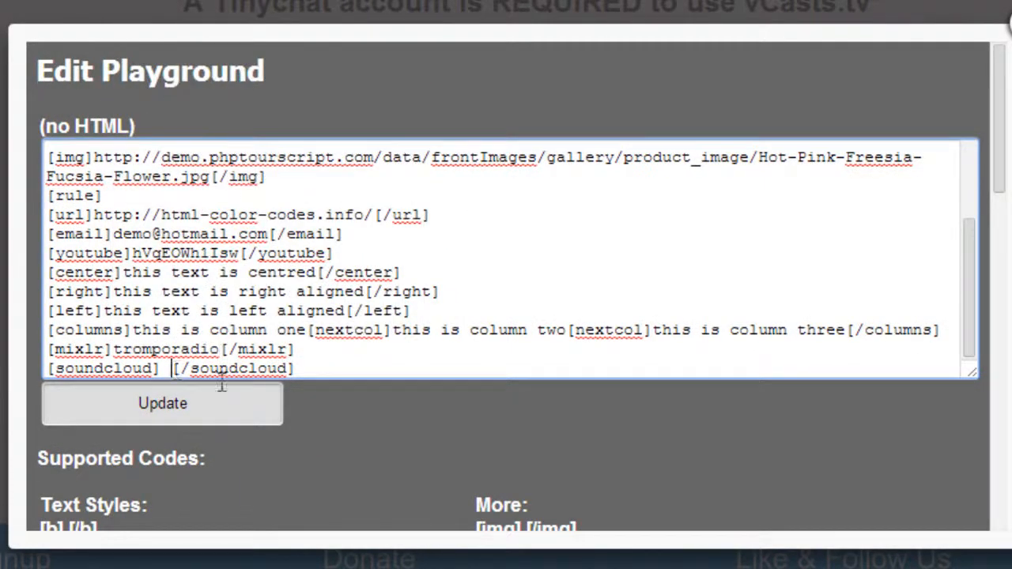
key(BackSpace)
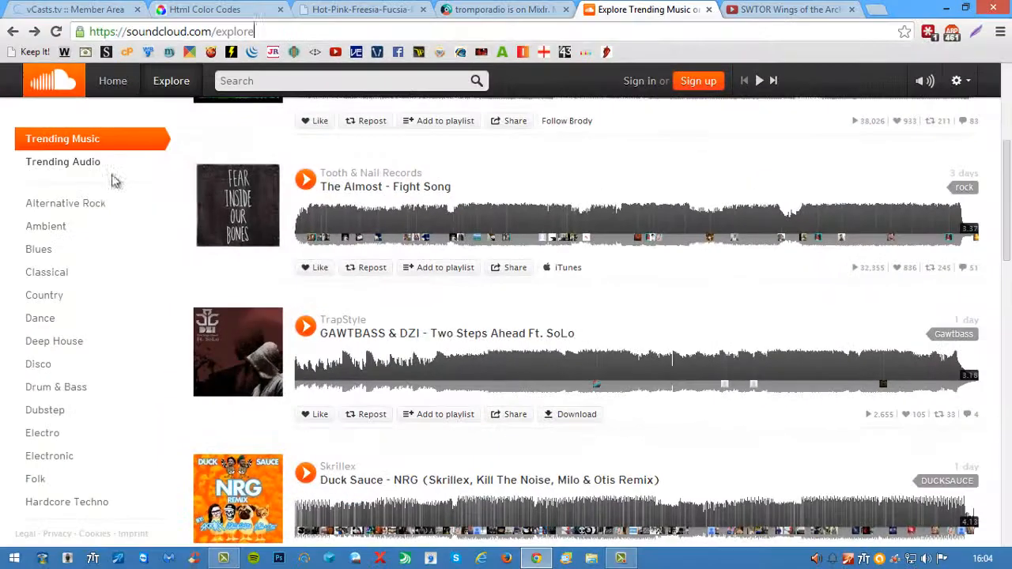
scroll(321, 267, down, 1)
scroll(360, 249, up, 1)
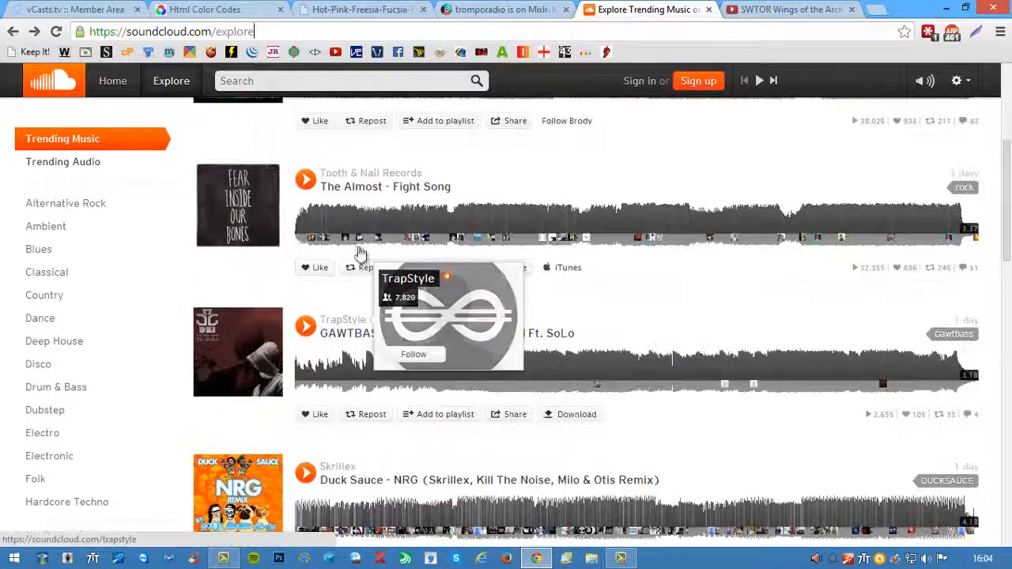
click(378, 190)
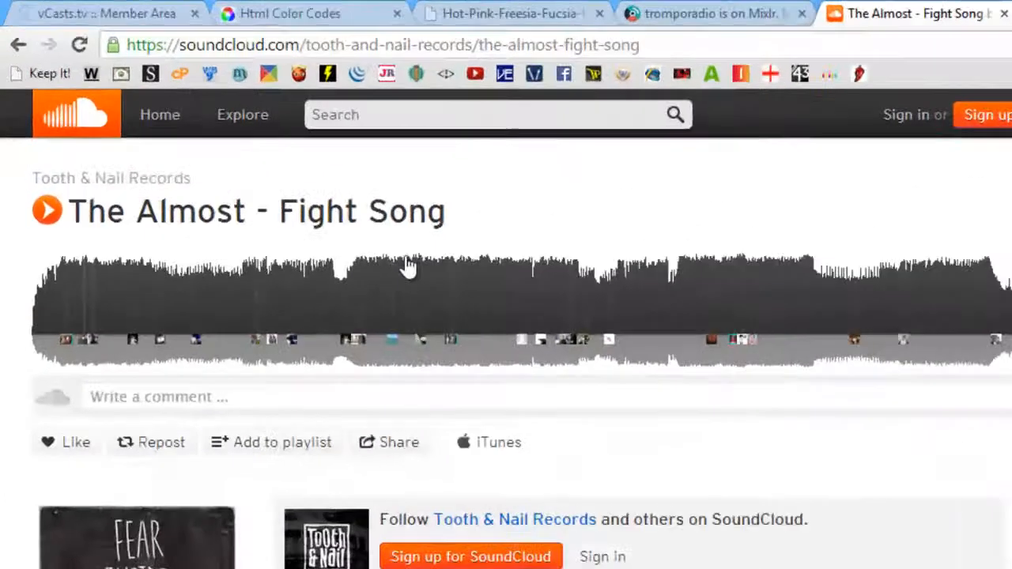
- Copy the Fight Song track's page address and paste it between the soundcloud tags in the playground text
click(217, 32)
right_click(464, 70)
click(523, 187)
right_click(470, 76)
click(519, 187)
click(222, 21)
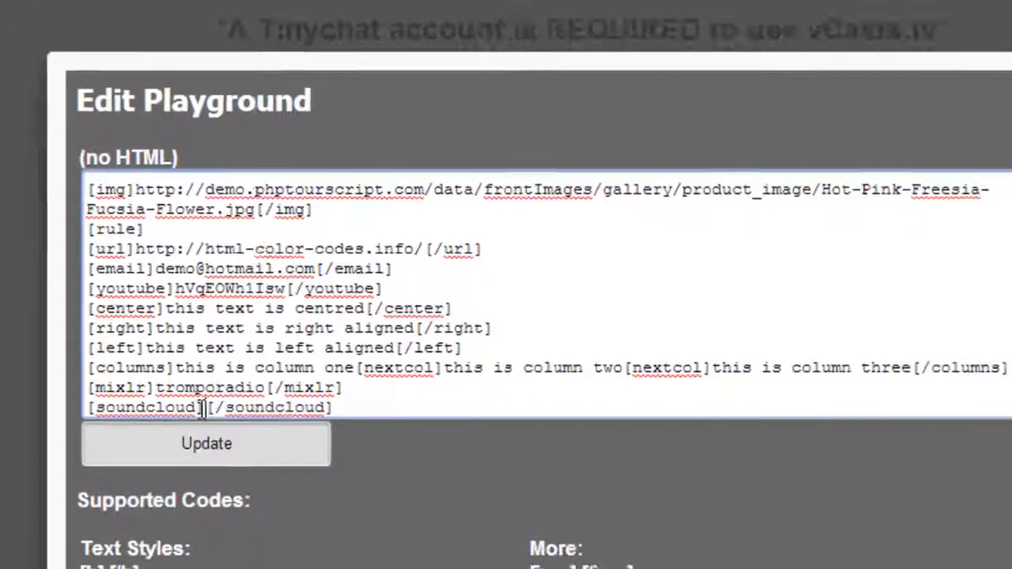
right_click(203, 408)
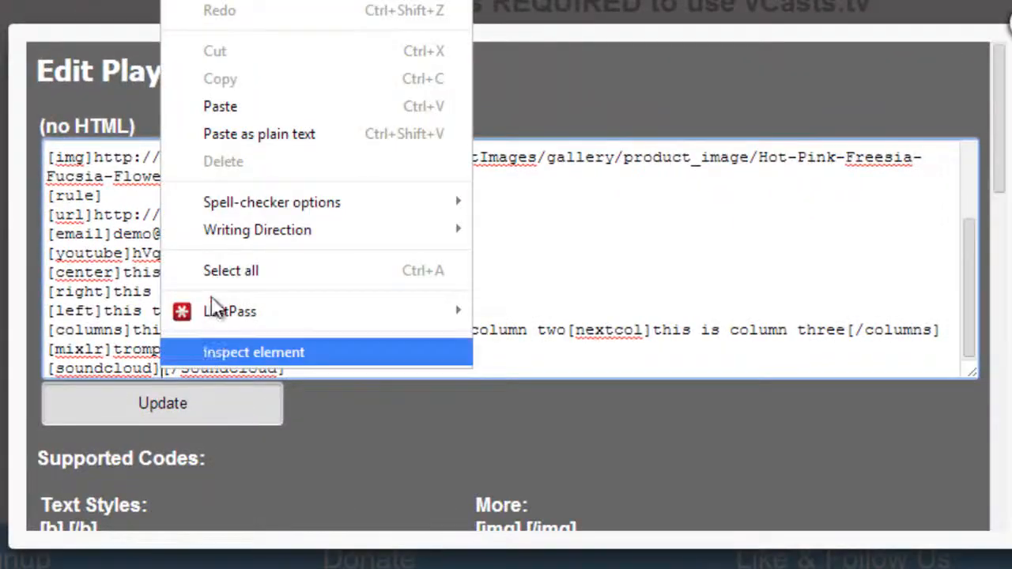
click(261, 161)
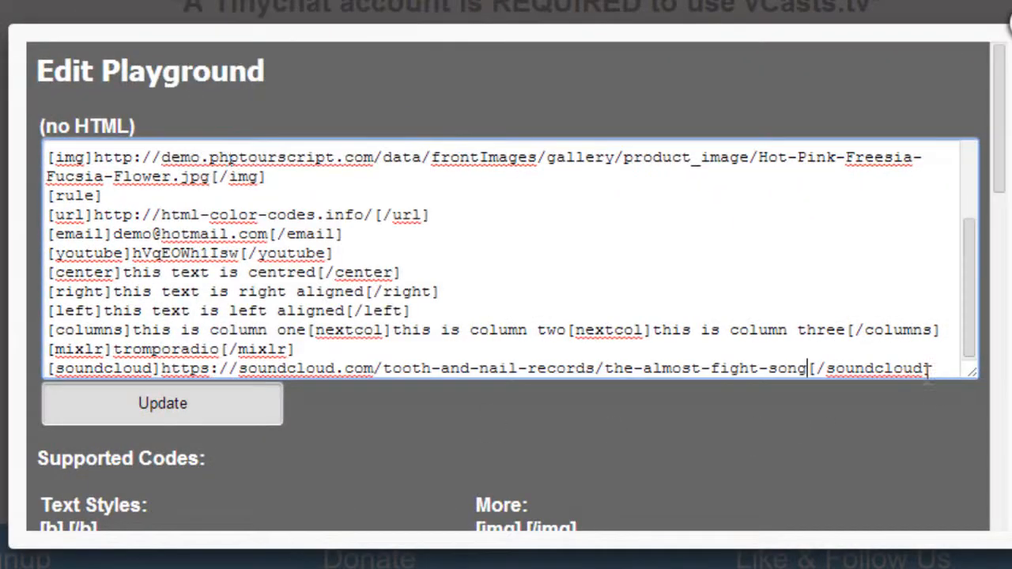
- Save the playground text, close its editor and open the channel's public page
click(145, 405)
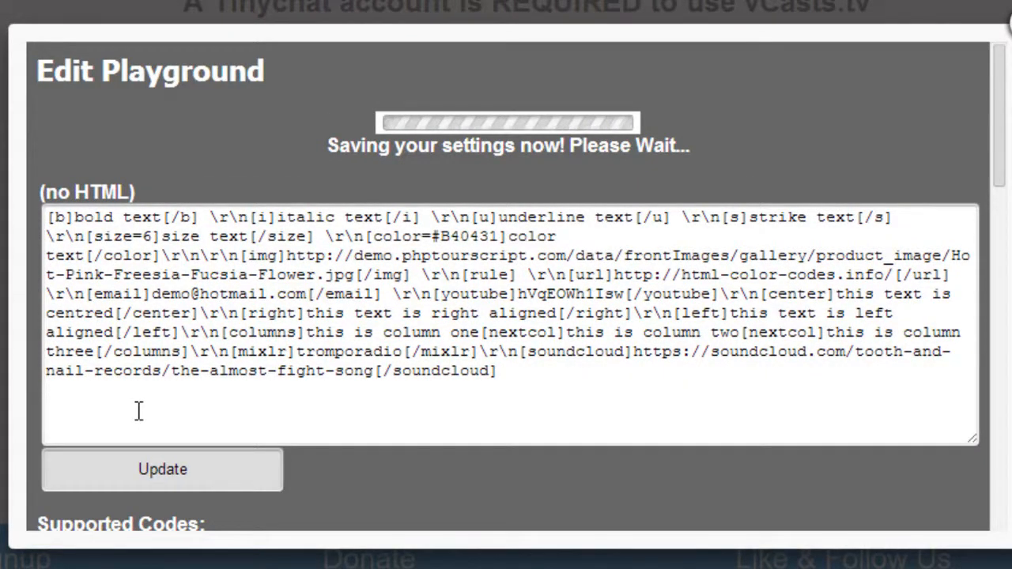
click(1007, 25)
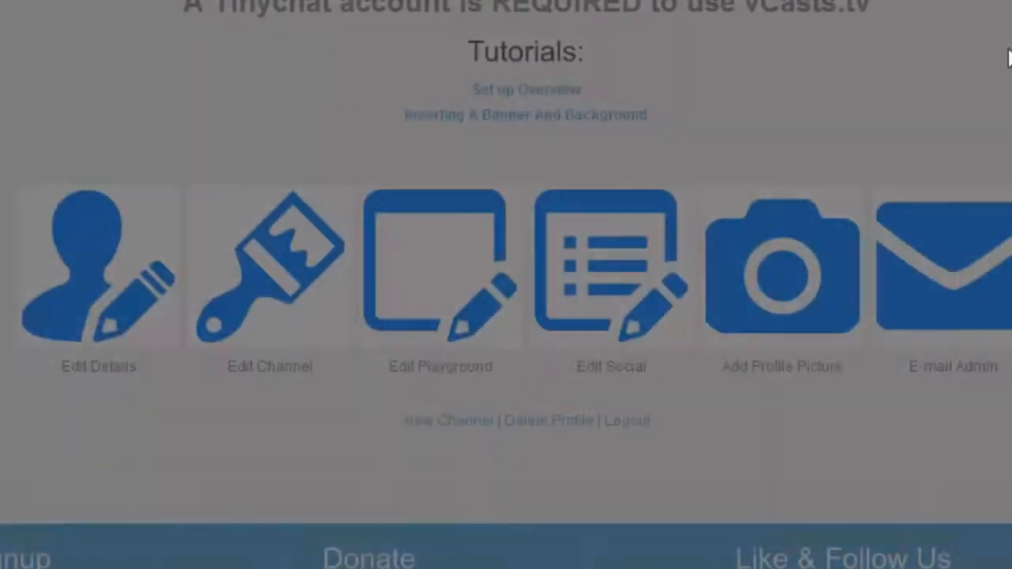
click(457, 422)
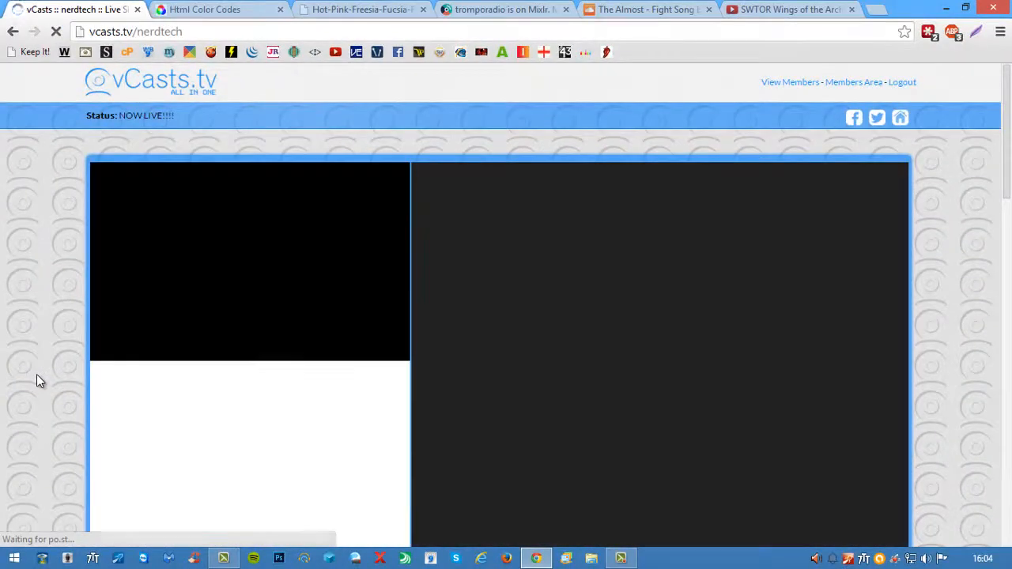
- Examine how the bold, italic, underline, strike, size and color text and the flower image render on the channel page
scroll(36, 375, down, 3)
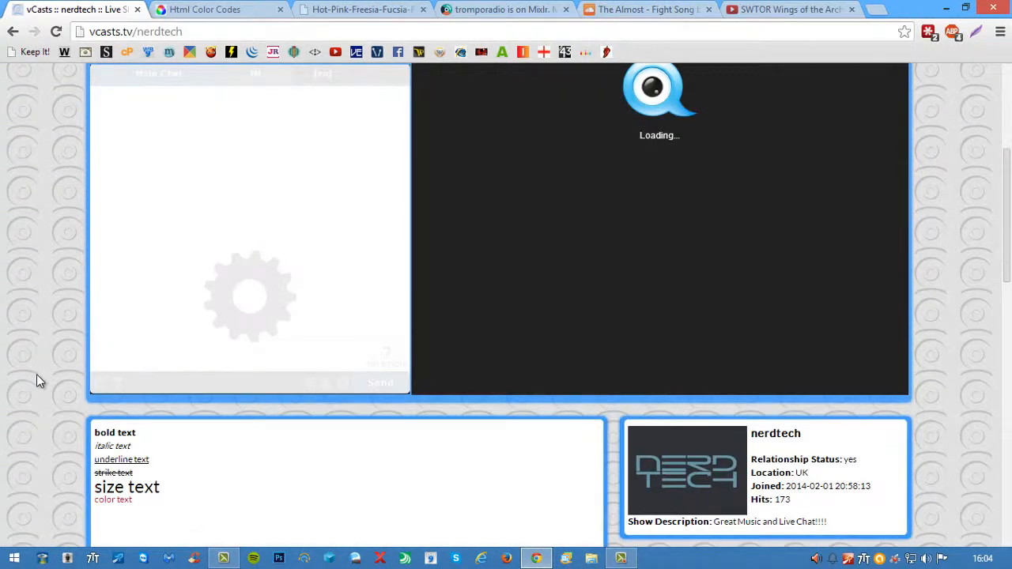
scroll(37, 374, down, 6)
scroll(36, 375, up, 3)
scroll(36, 374, down, 2)
scroll(35, 375, up, 2)
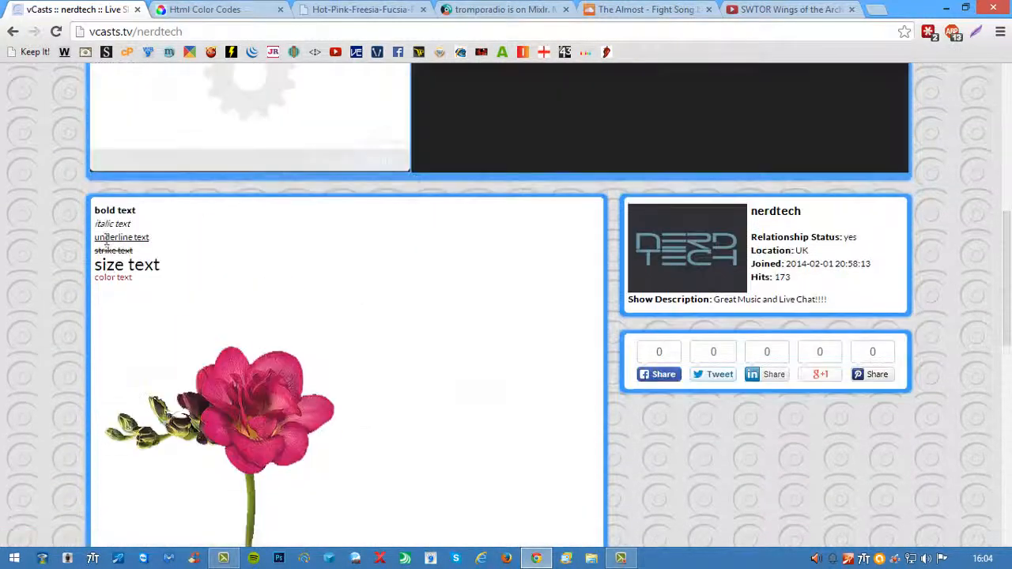
drag(113, 215, 156, 276)
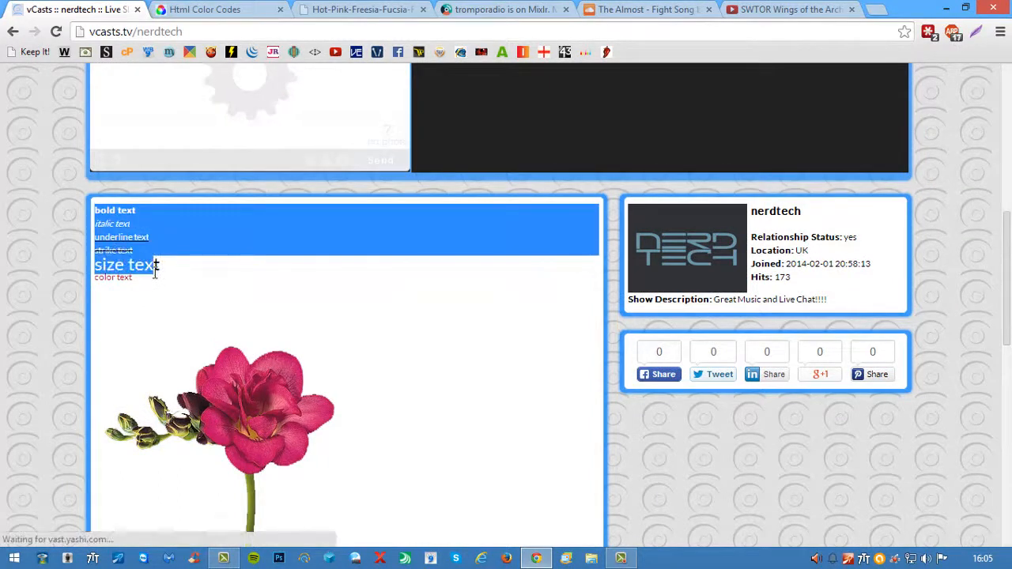
click(10, 321)
scroll(11, 320, down, 1)
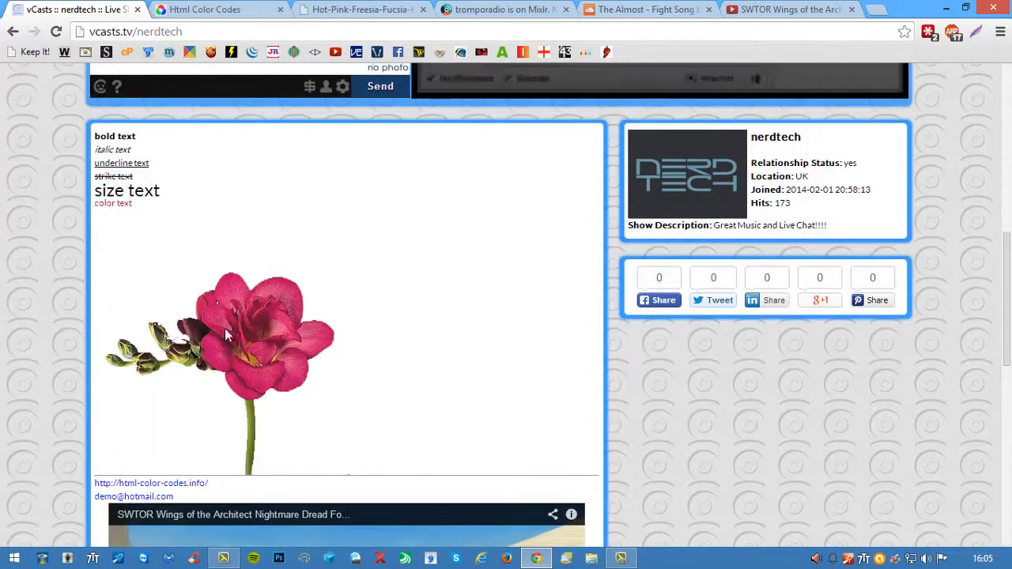
scroll(41, 327, down, 2)
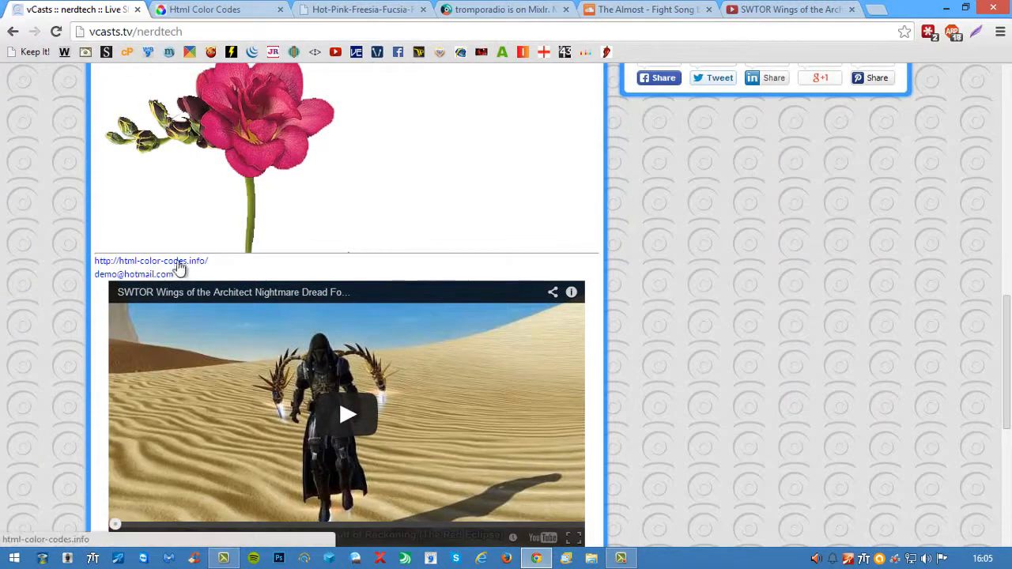
- Examine the rendered rule, link, e-mail, YouTube video, aligned texts, columns, Mixlr player and SoundCloud player on the channel page
click(237, 9)
click(79, 8)
scroll(46, 303, down, 2)
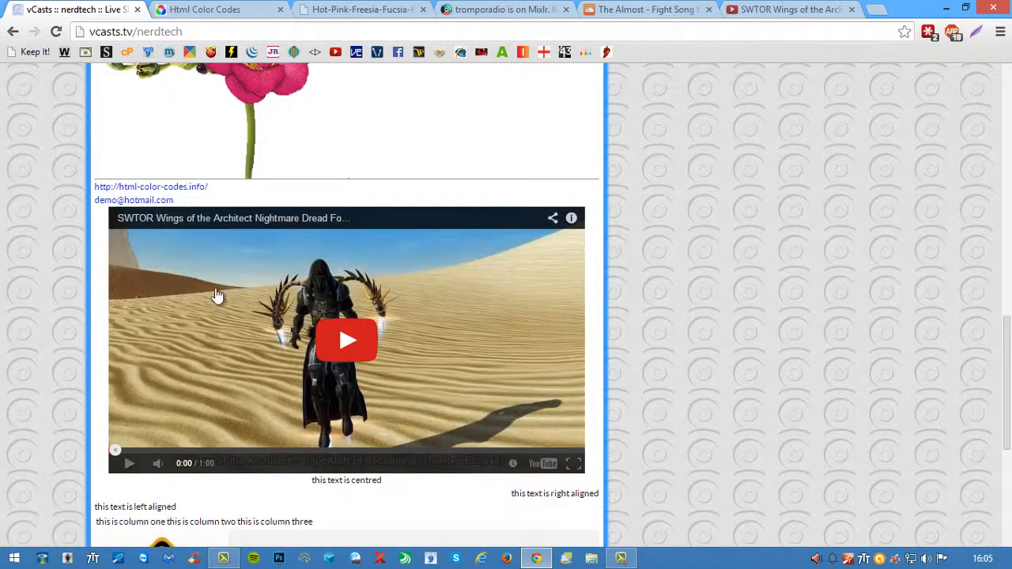
scroll(5, 357, down, 3)
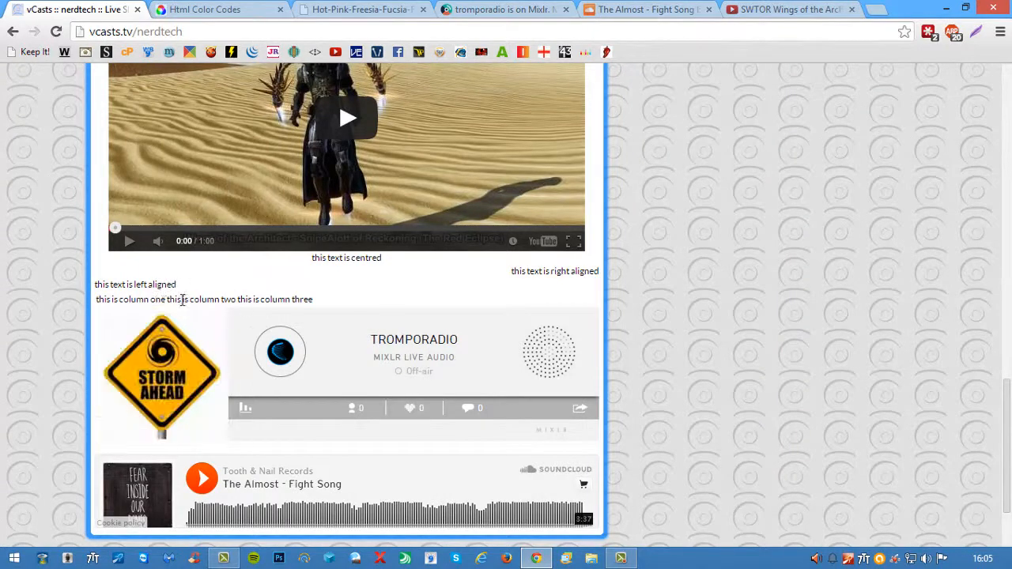
drag(306, 261, 391, 255)
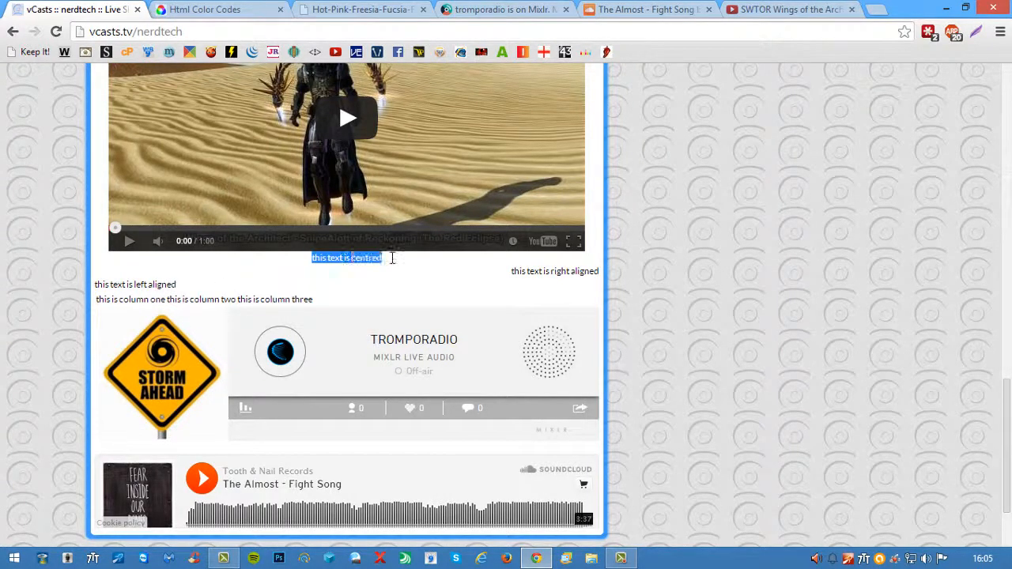
drag(510, 273, 600, 274)
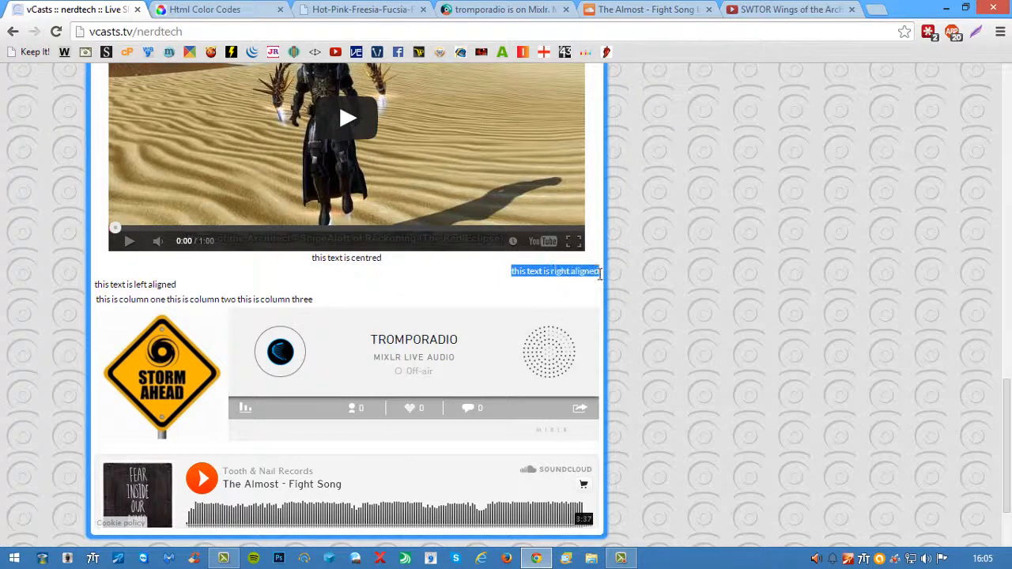
drag(177, 285, 95, 286)
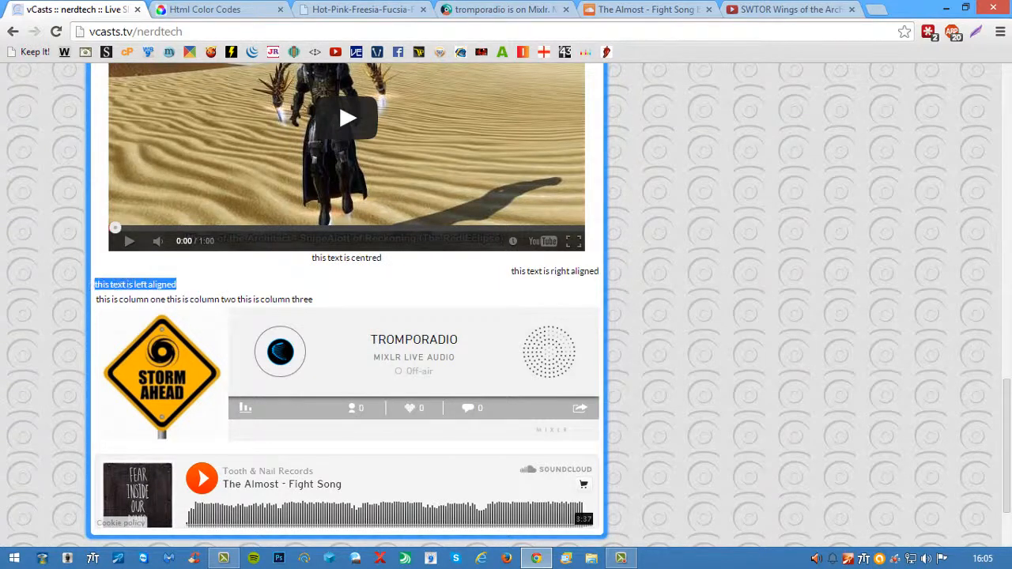
scroll(44, 312, down, 1)
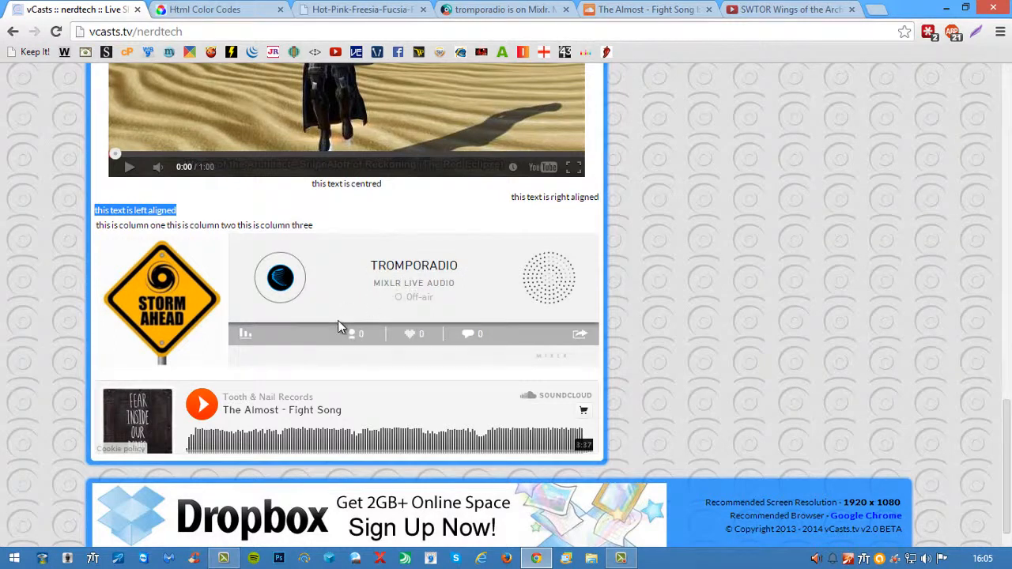
scroll(261, 376, down, 1)
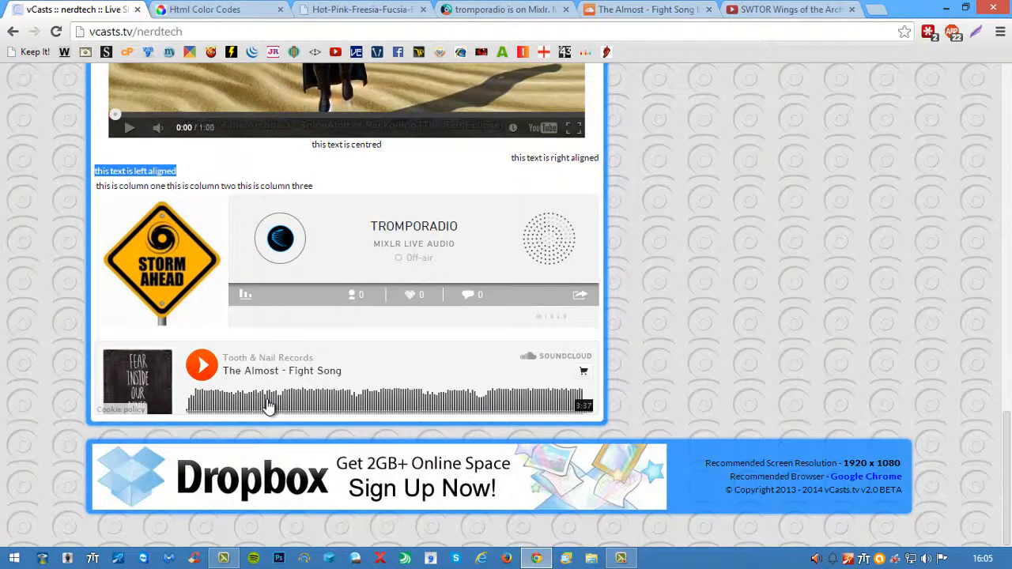
scroll(49, 404, up, 10)
scroll(49, 404, down, 9)
scroll(44, 408, up, 5)
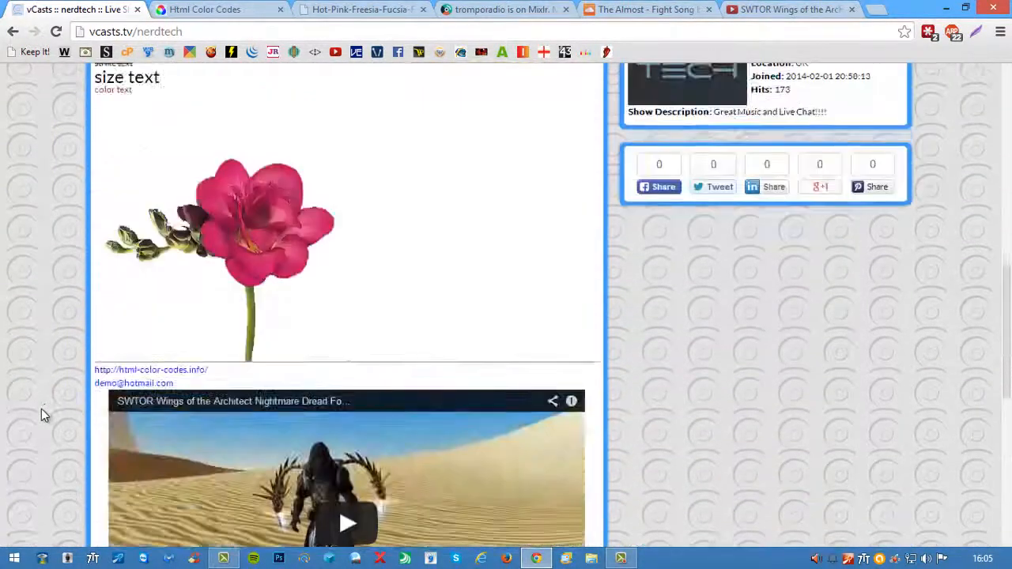
scroll(42, 408, up, 3)
- Return to the members area and close the color codes, flower image, Mixlr and SoundCloud pages
click(13, 32)
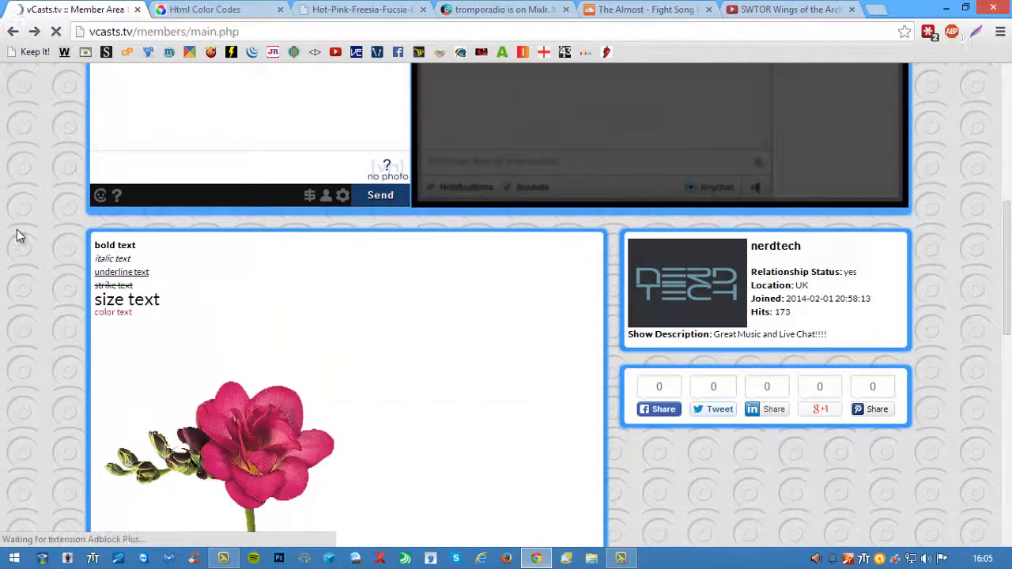
scroll(41, 333, down, 1)
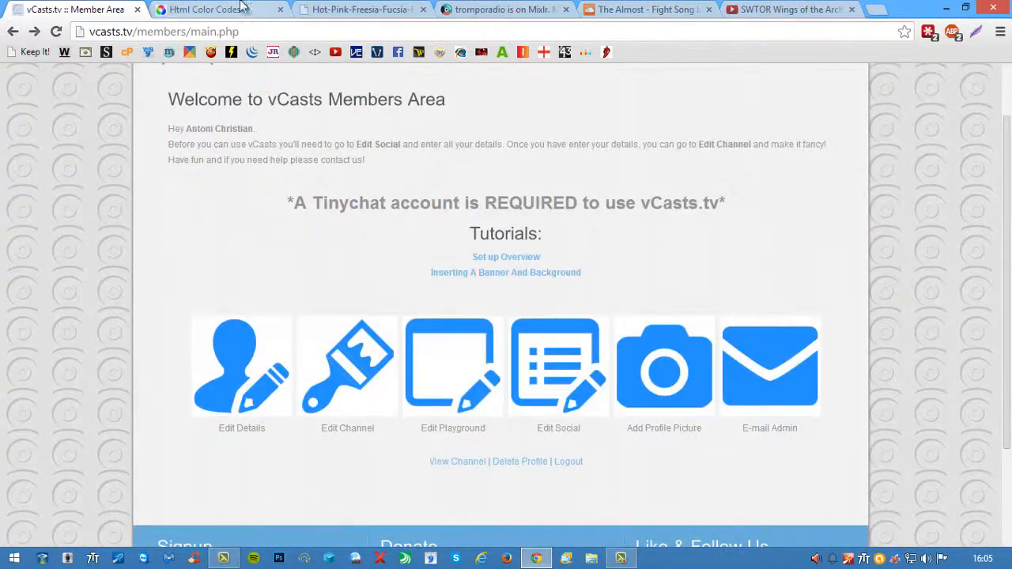
click(280, 10)
click(279, 11)
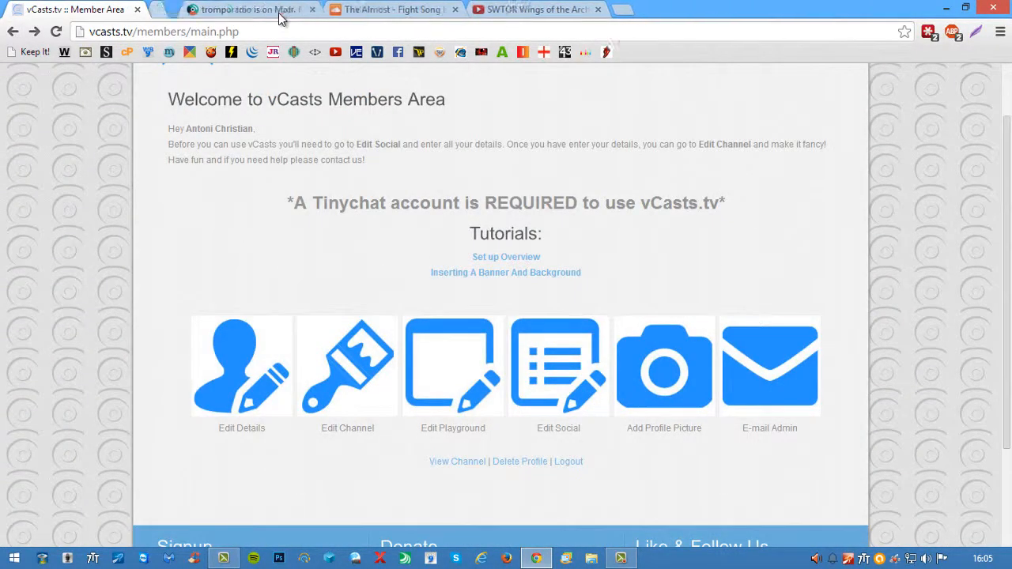
click(280, 10)
click(280, 10)
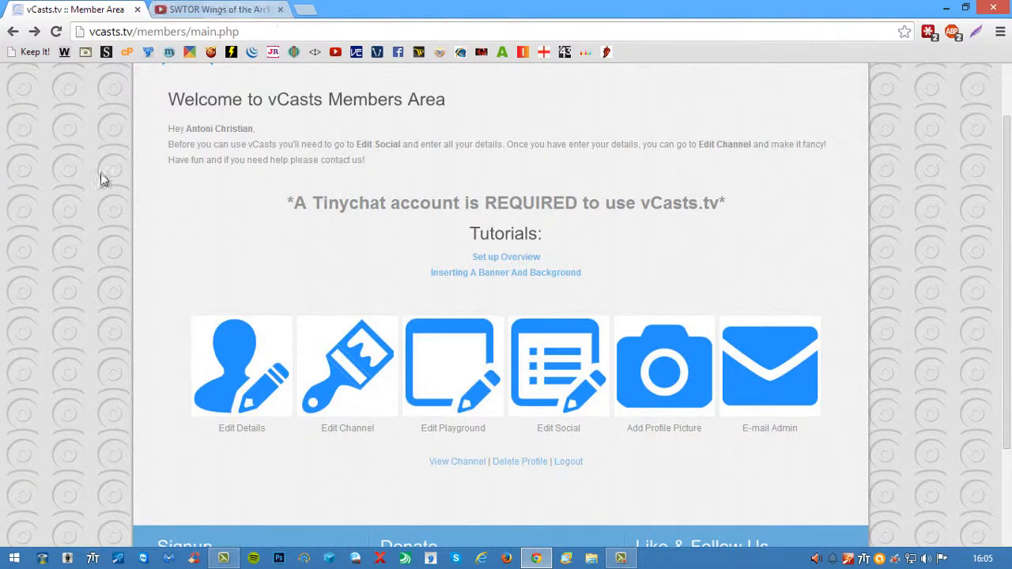
- Open the playground for editing and delete all of its existing text
click(452, 379)
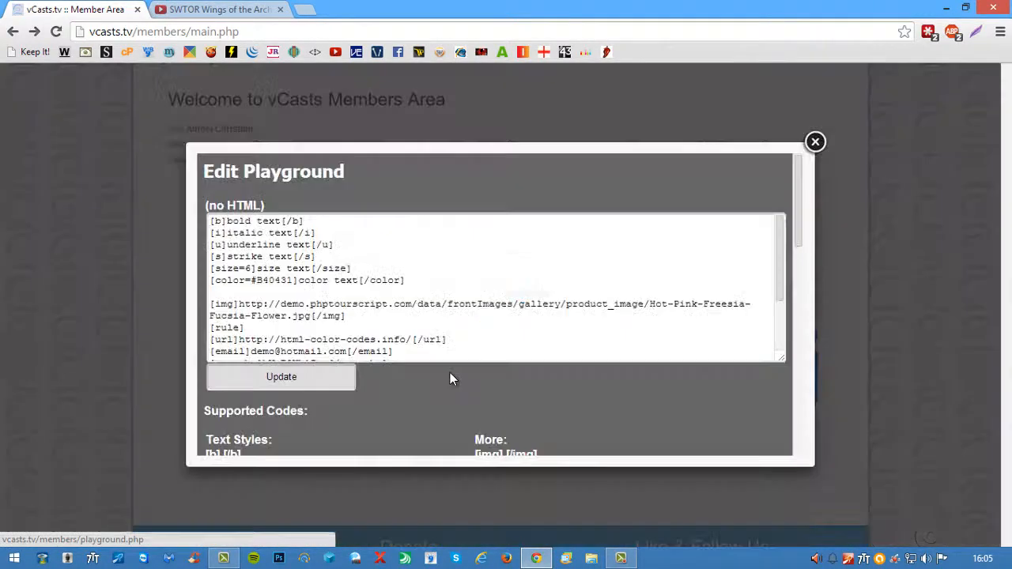
drag(784, 242, 516, 360)
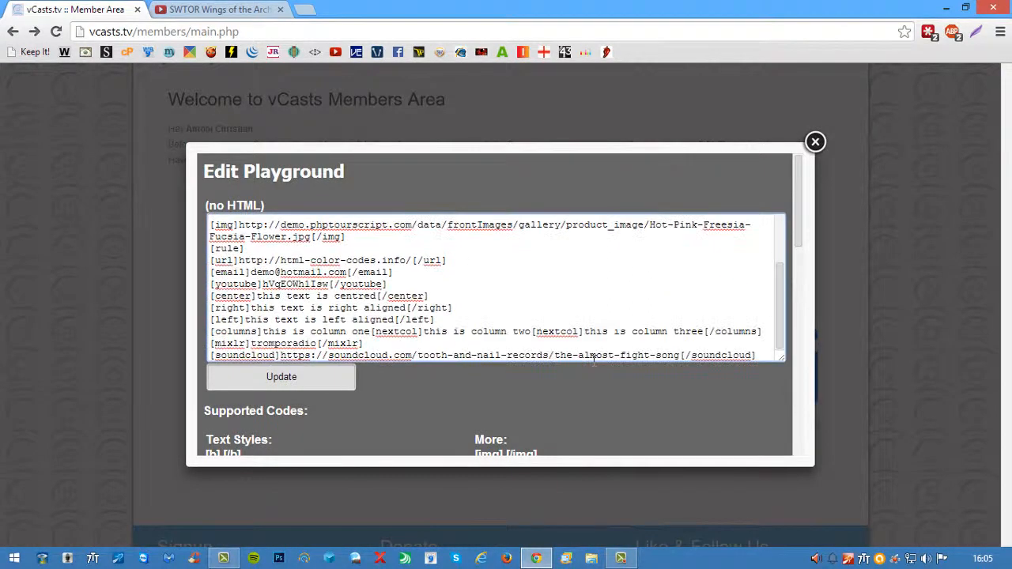
drag(763, 357, 170, 145)
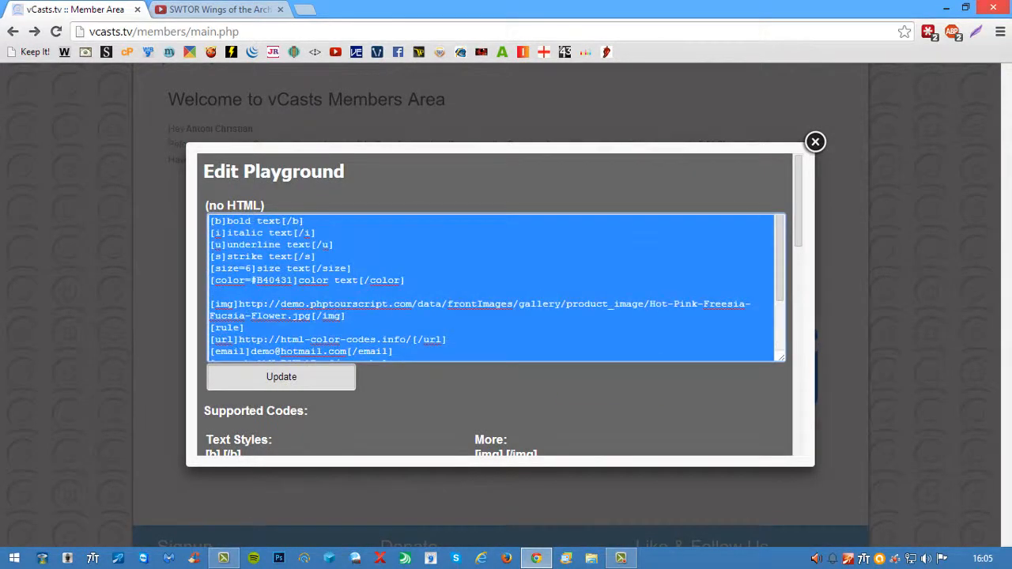
key(BackSpace)
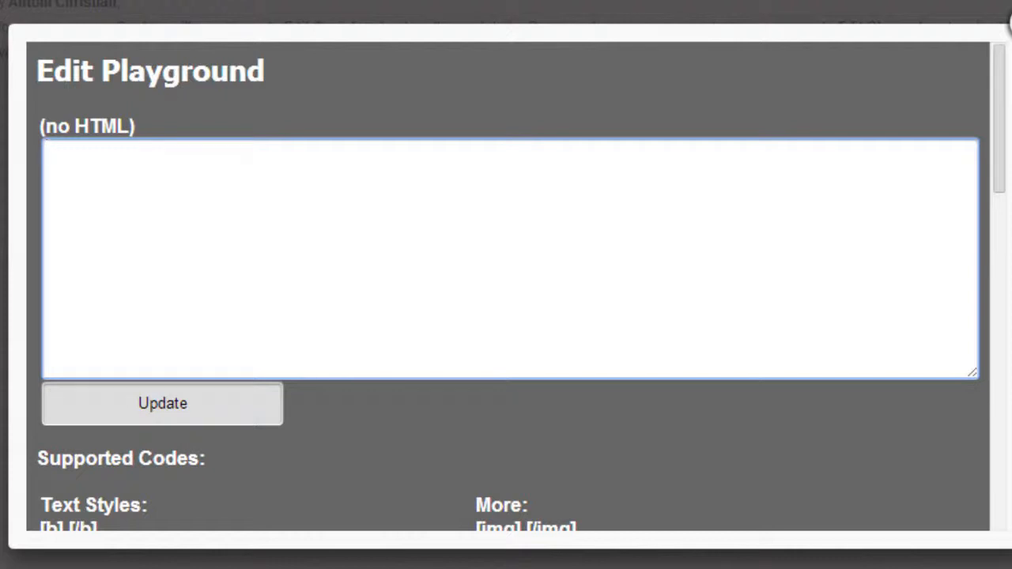
- Enter an opening and a closing bold tag, [b] and [/b], in the empty playground text
text([b] [)
text(/b])
- Nest [color=][/color] directly between the bold tags and place the cursor after the equals sign
key(Left)
key(Left)
key(Left)
key(Left)
text([color=][/color])
key(Left)
key(Left)
key(Left)
key(Left)
key(Left)
key(Left)
key(Left)
key(Left)
key(Left)
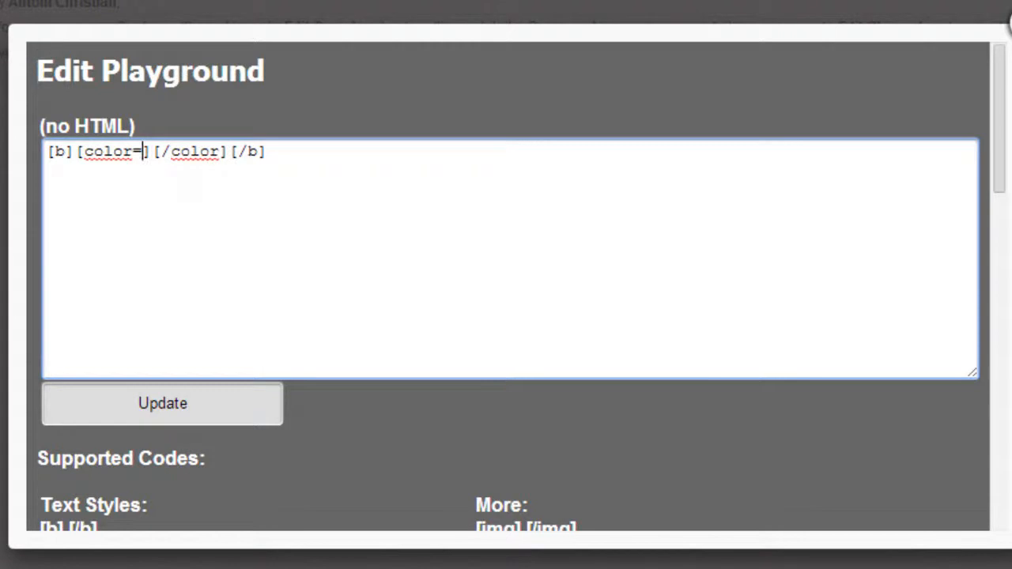
- Open the color codes page linked in the usages and copy the code #FF0080 for bright pink from its color chart
click(1007, 173)
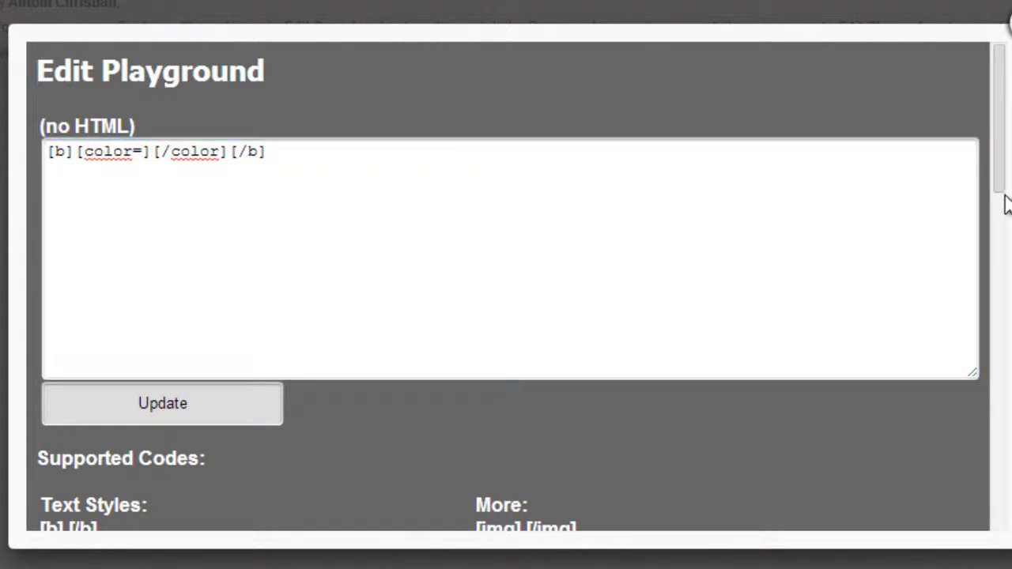
drag(1003, 180, 1004, 443)
click(419, 287)
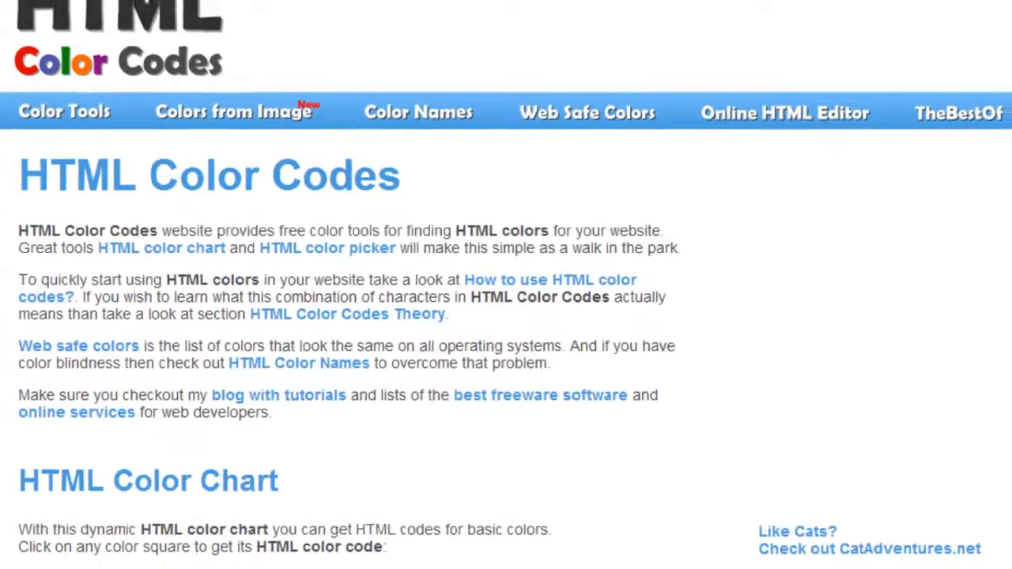
scroll(105, 342, down, 5)
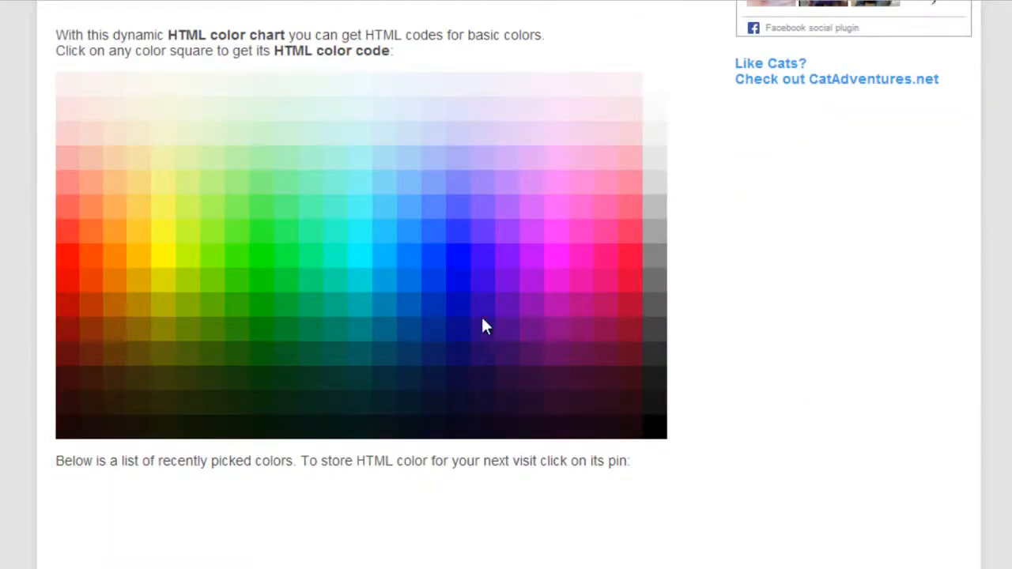
click(609, 269)
scroll(297, 387, down, 3)
right_click(81, 375)
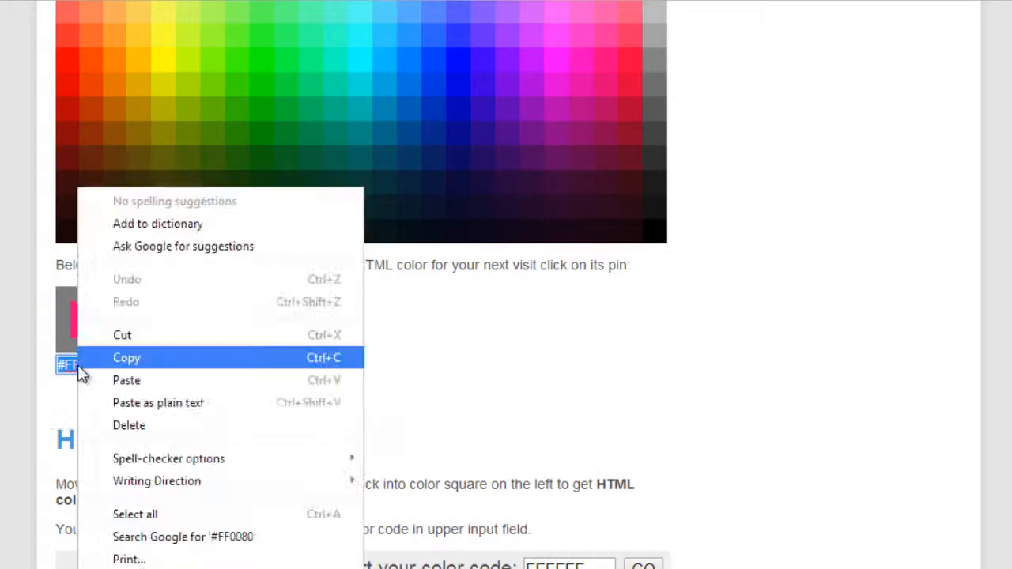
click(102, 356)
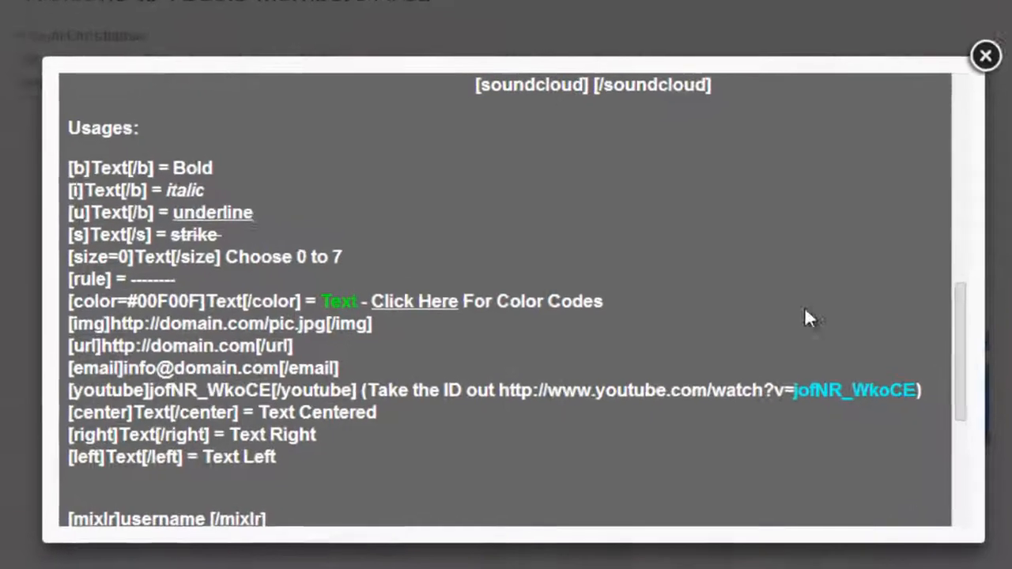
- Return to the playground editor and paste #FF0080 as the value of the opening color tag
scroll(944, 222, up, 6)
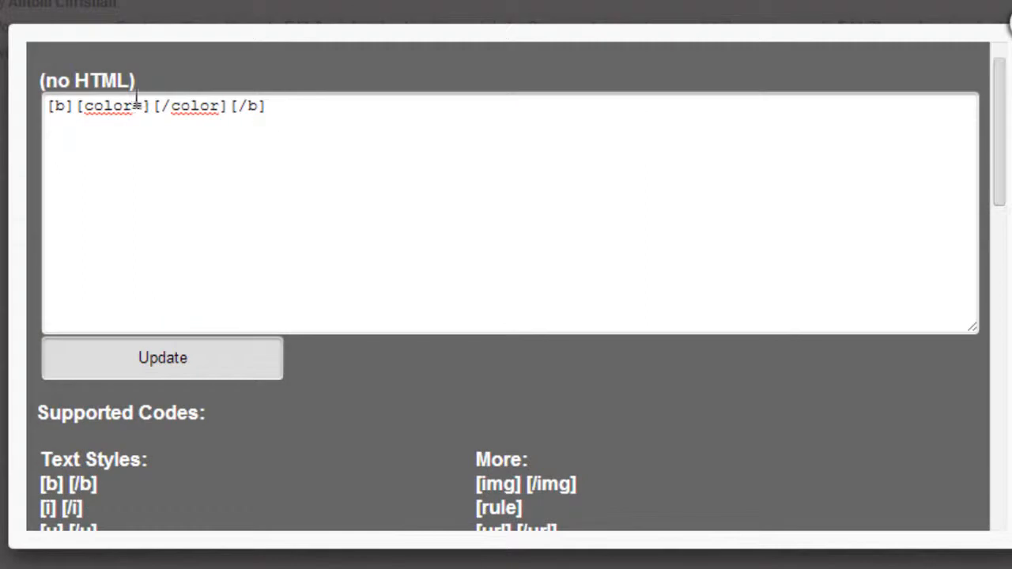
click(143, 105)
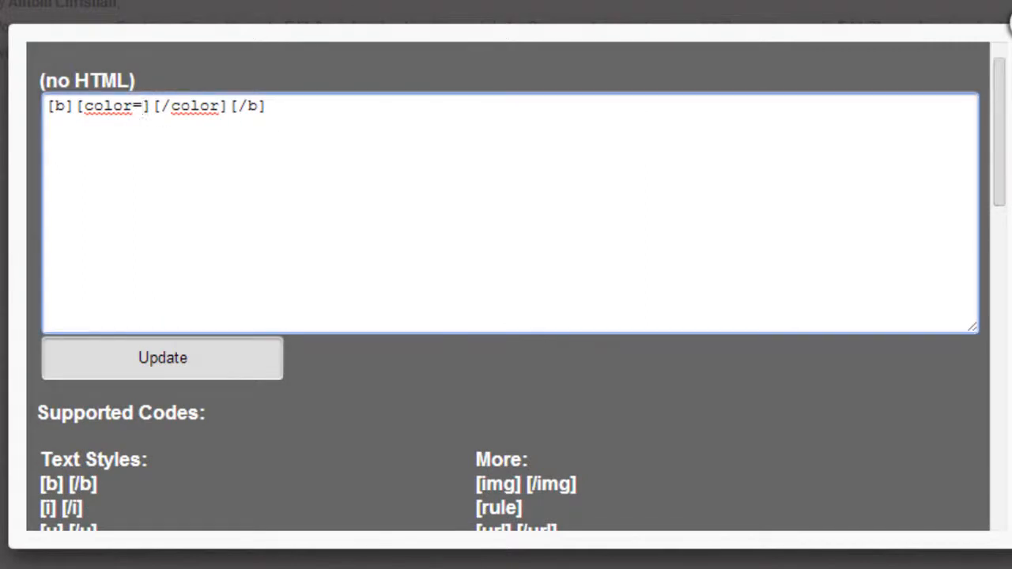
key(ctrl+v)
- Enter the text "this is bold and pink text!!" between the opening and closing color tags
key(Right)
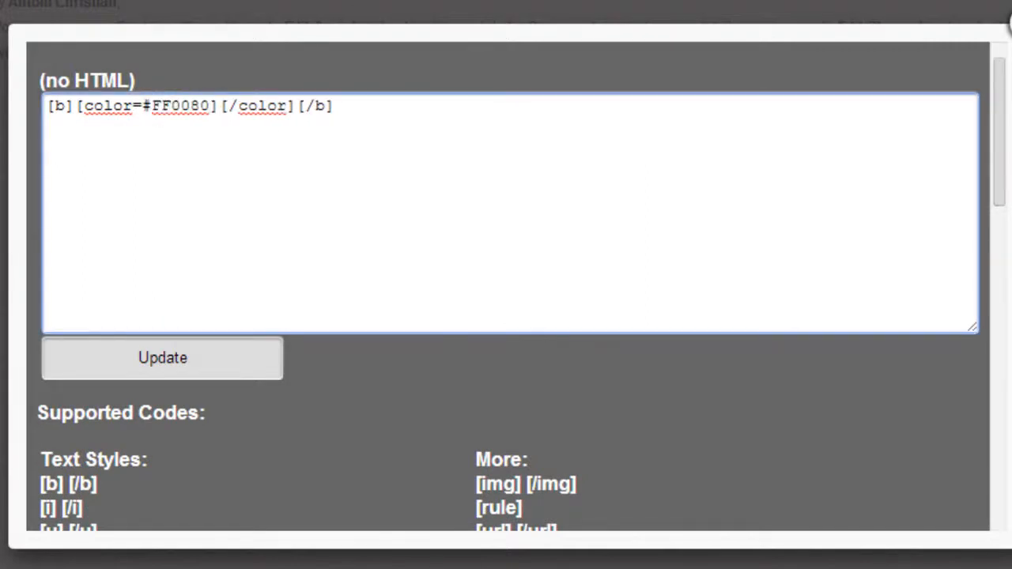
text(this is bold and pink text!!)
- Insert an opening [size=6] tag between the [b] tag and the opening color tag
key(Left)
key(Left)
key(Left)
key(Left)
key(Left)
key(Left)
key(Left)
key(Left)
key(Left)
key(Left)
key(Left)
key(Left)
key(Left)
key(Left)
key(Left)
key(Left)
key(Left)
key(Left)
key(Left)
key(Left)
key(Left)
key(Left)
key(Left)
key(Left)
key(Left)
key(Left)
key(Left)
key(Left)
key(Left)
key(Left)
key(Left)
key(Left)
key(Left)
key(Left)
key(Left)
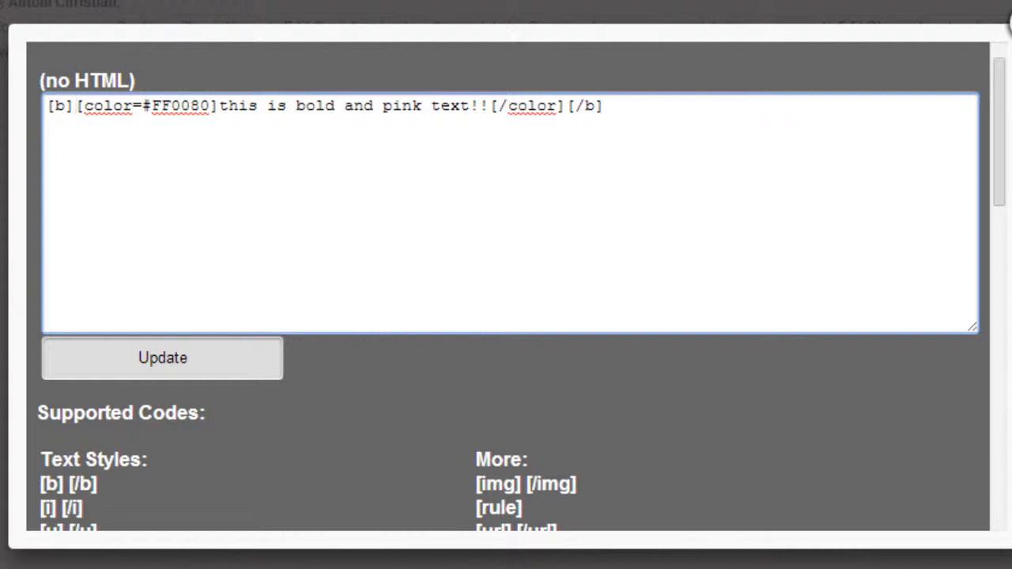
text([)
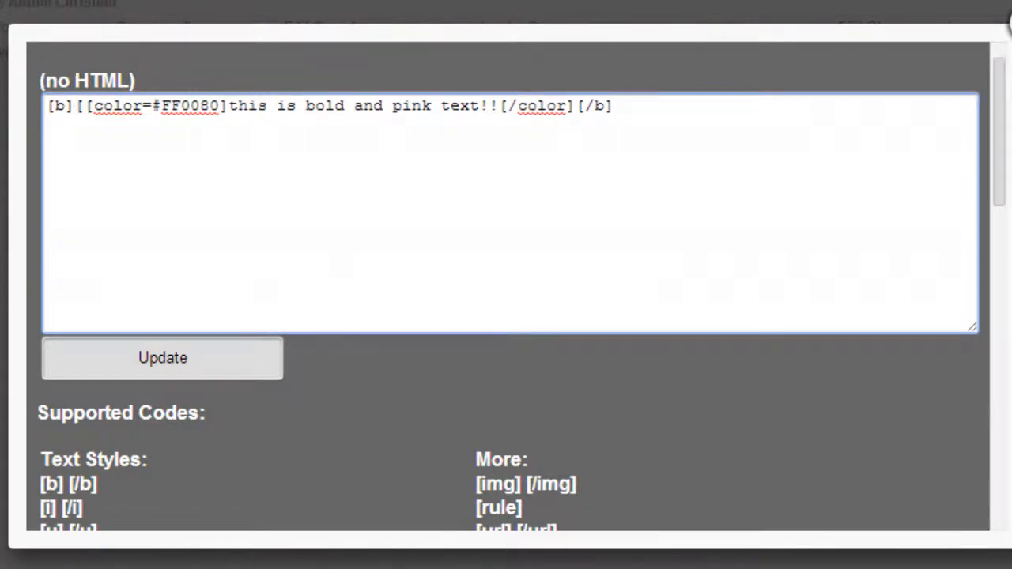
text(size=)
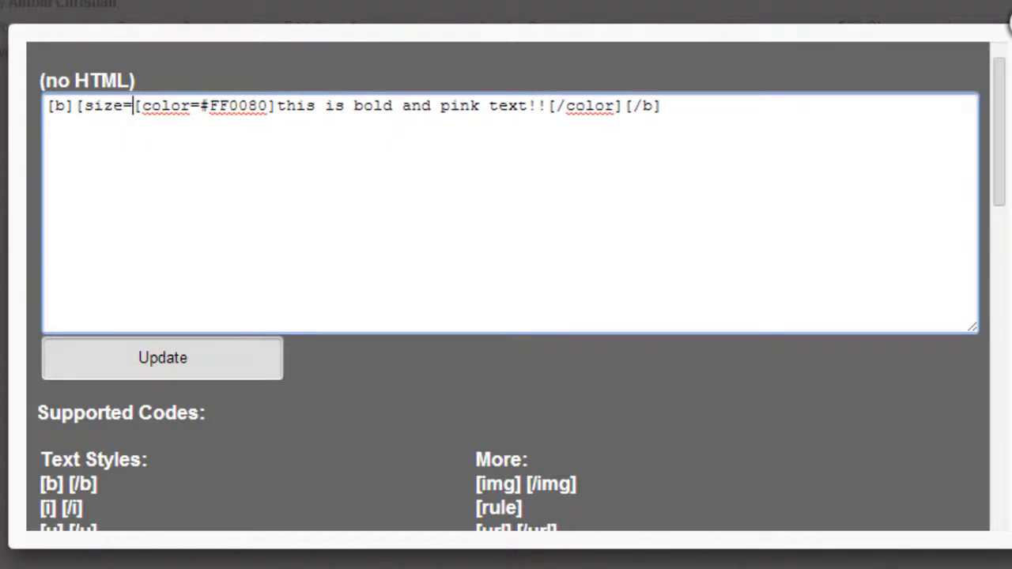
text(6])
- Insert a closing [/size] tag between the [/color] and [/b] tags
key(Right)
key(Right)
key(Right)
key(Right)
key(Right)
key(Right)
key(Right)
key(Right)
key(Right)
key(Right)
key(Right)
key(Right)
key(Right)
key(Right)
key(Right)
key(Right)
key(Right)
key(Right)
key(Right)
key(Right)
key(Right)
key(Right)
key(Right)
key(Right)
key(Right)
key(Right)
key(Right)
key(Right)
key(Right)
key(Right)
key(Right)
key(Right)
key(Right)
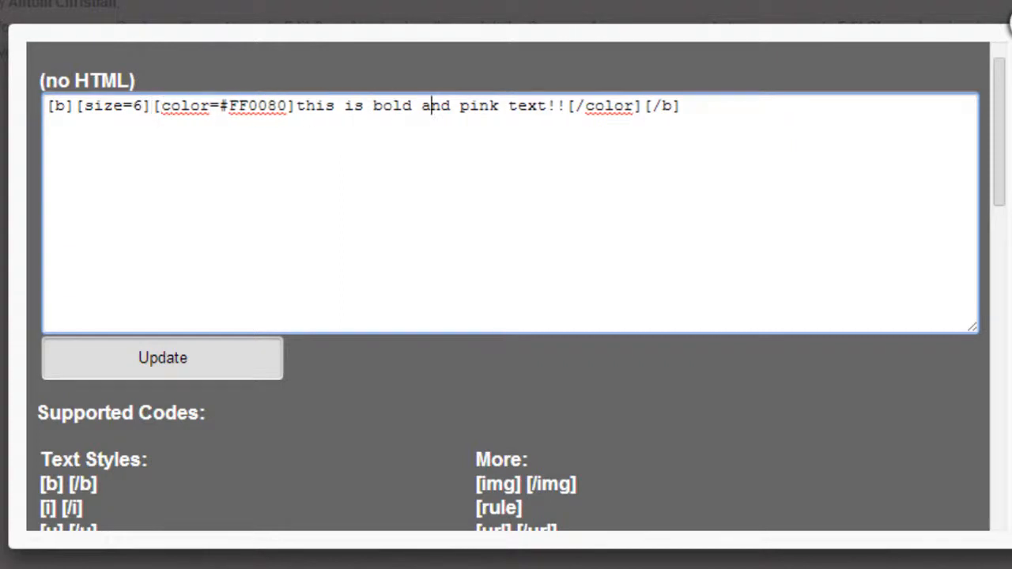
key(Right)
key(Right)
key(Right)
key(Right)
key(Right)
key(Right)
key(Right)
key(Right)
key(Right)
text([/color])
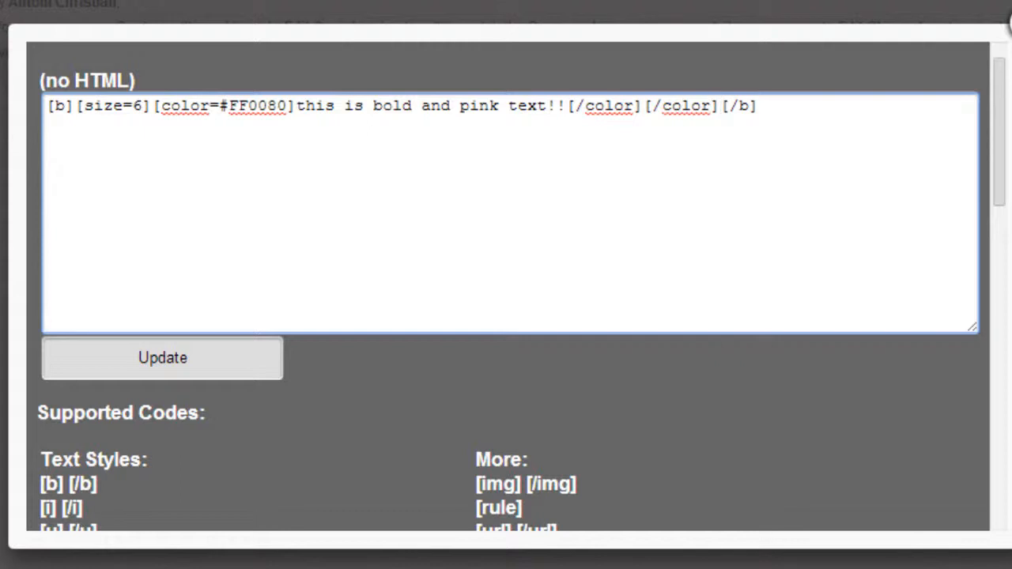
key(BackSpace)
key(BackSpace)
key(BackSpace)
key(BackSpace)
key(BackSpace)
key(BackSpace)
text(size])
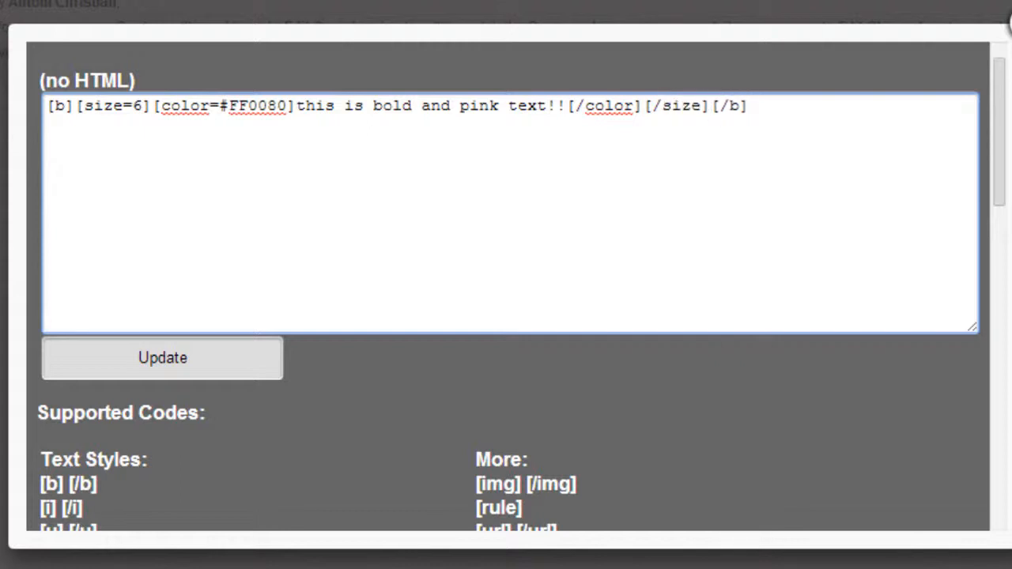
- Save the playground and view the channel page to check the formatted text below the chat
click(175, 358)
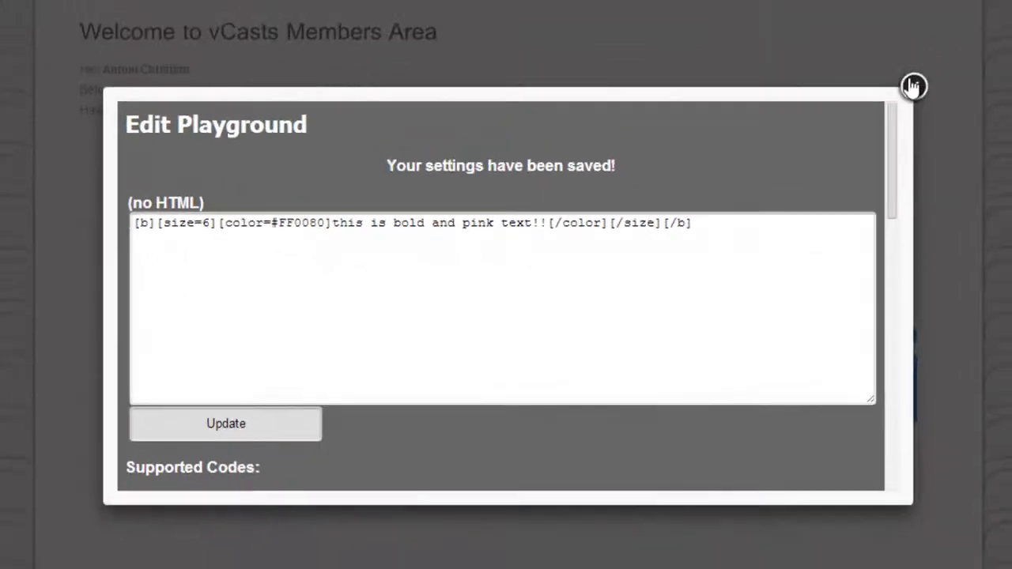
click(913, 86)
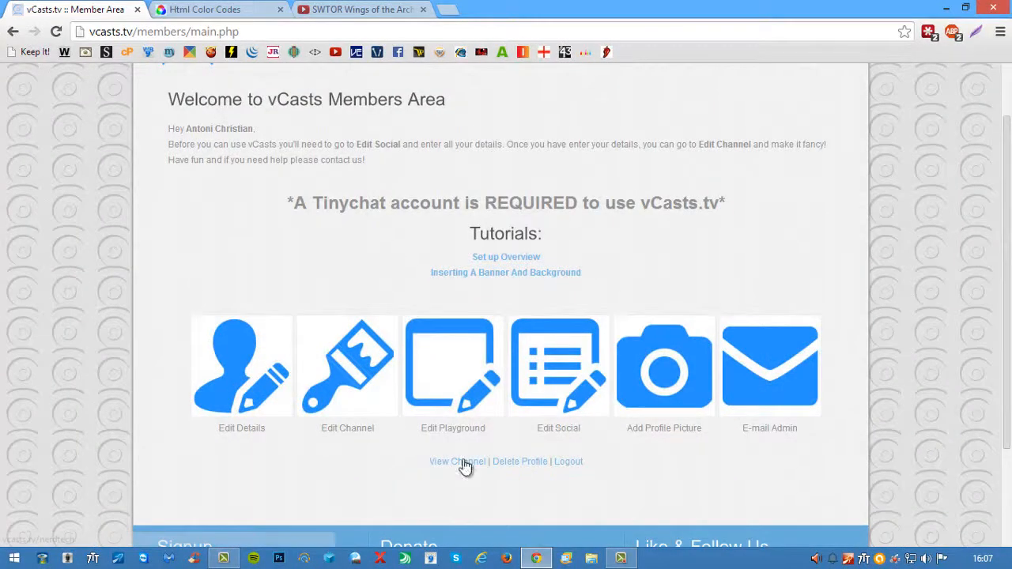
click(463, 461)
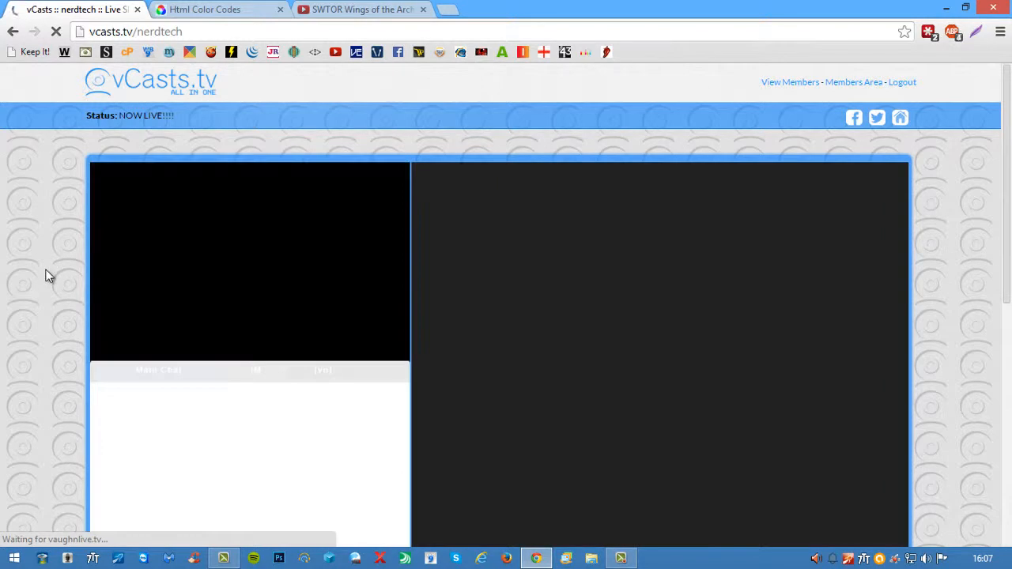
scroll(45, 274, down, 3)
scroll(46, 275, down, 3)
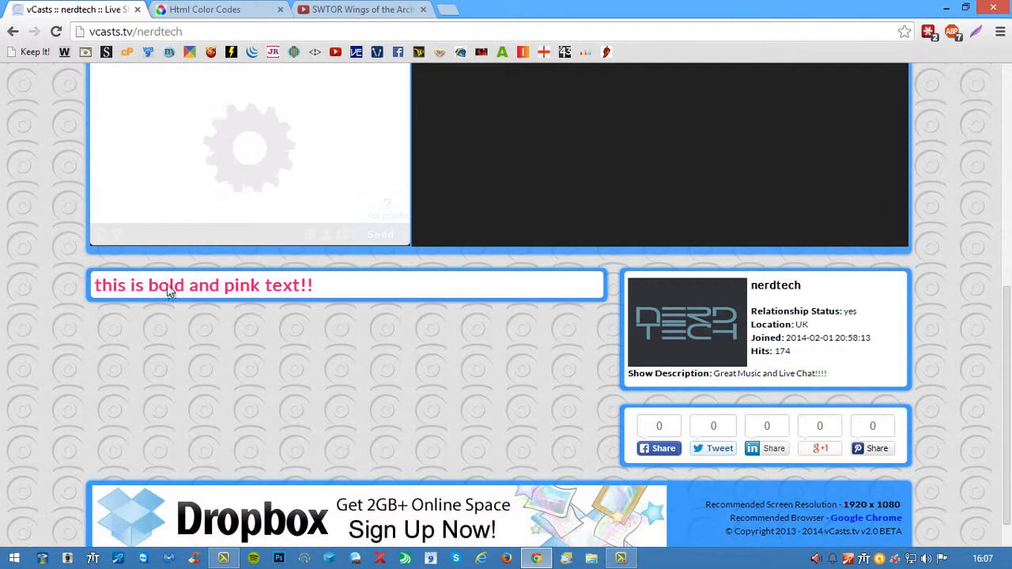
drag(332, 286, 131, 284)
click(110, 291)
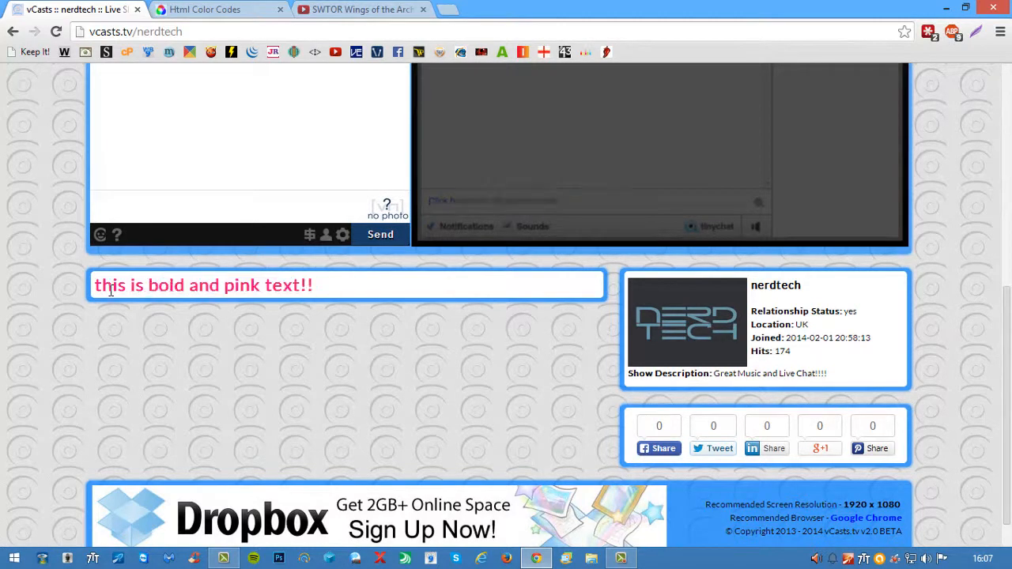
- Reopen the playground for editing and examine how the opening and closing bold, size and color tags are nested
click(13, 32)
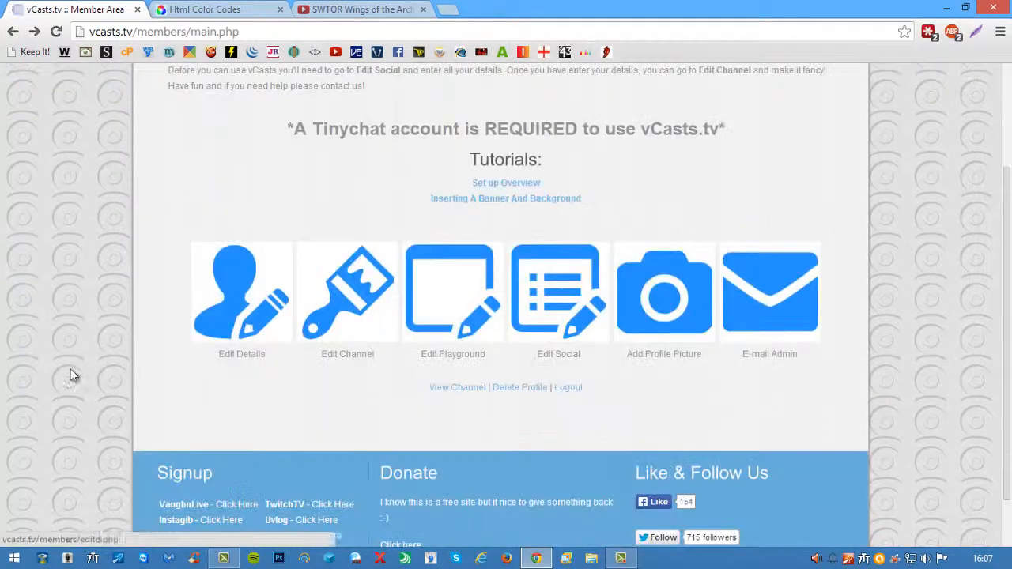
click(425, 330)
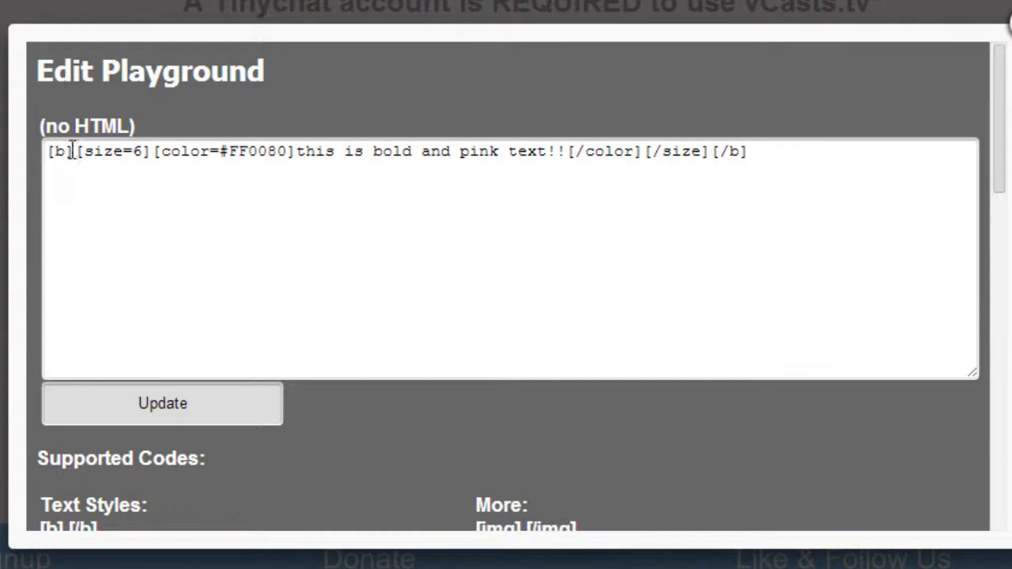
drag(74, 151, 45, 151)
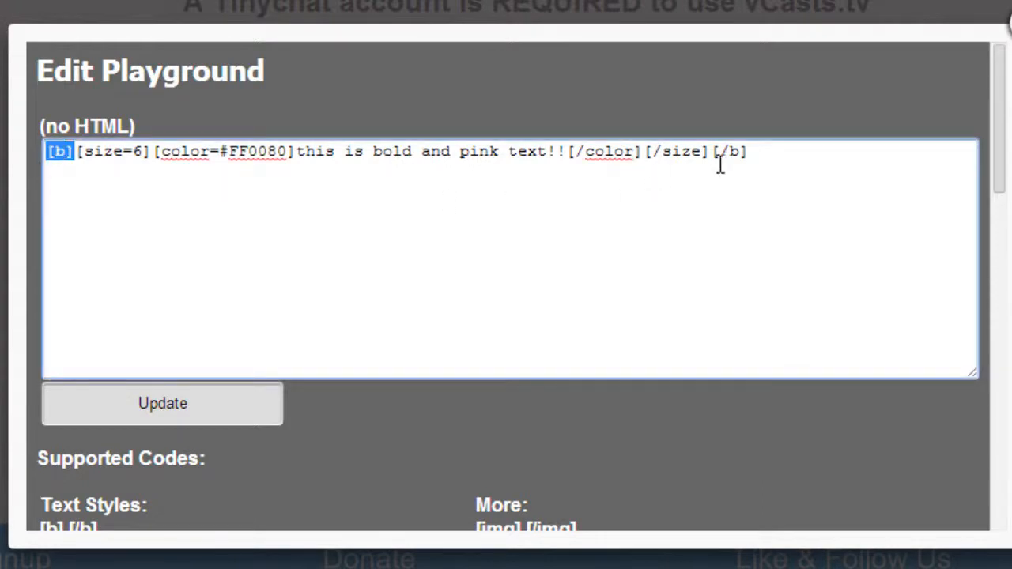
drag(712, 151, 743, 157)
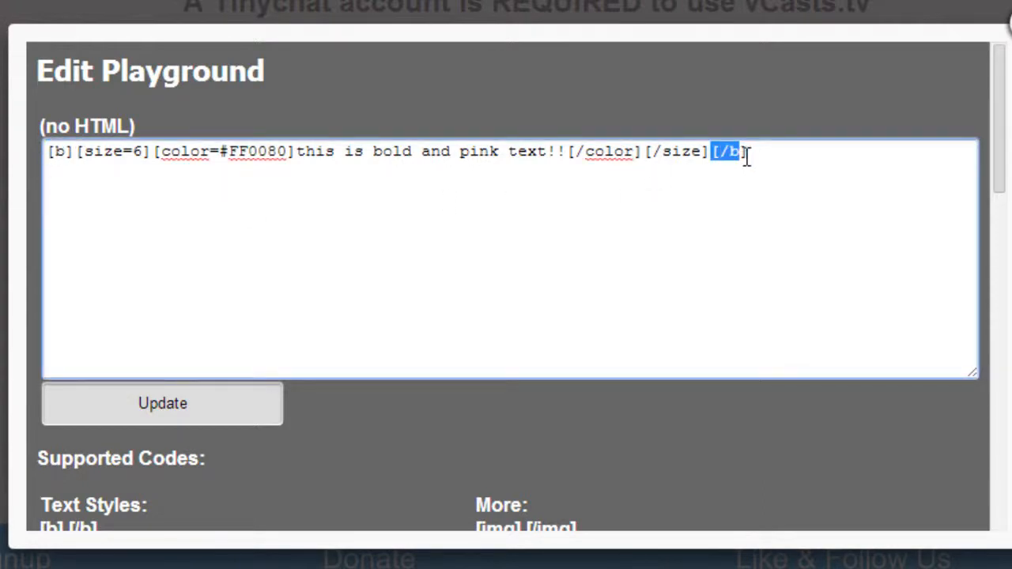
drag(344, 219, 336, 216)
drag(154, 150, 76, 151)
drag(645, 151, 711, 151)
drag(153, 151, 296, 150)
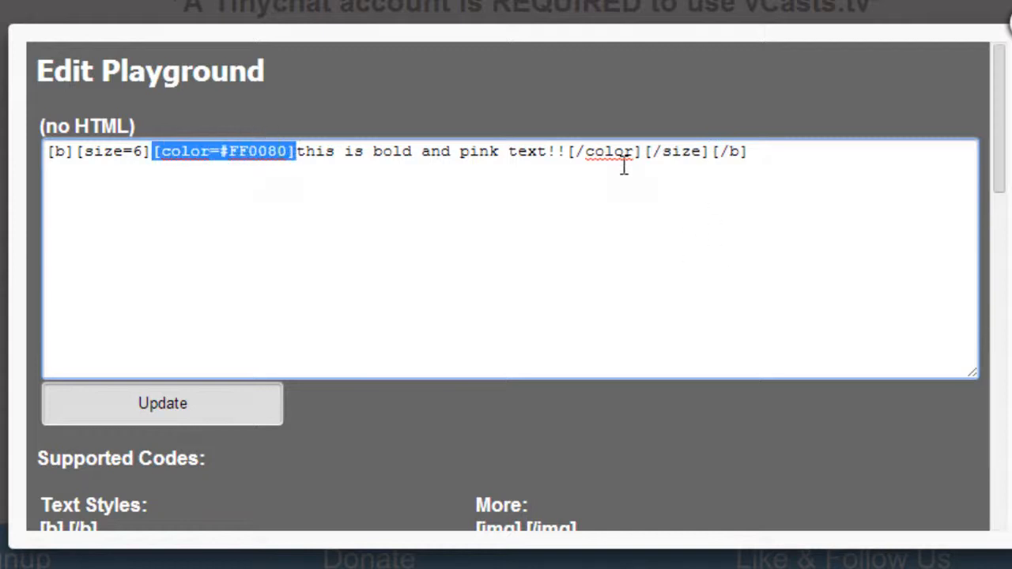
click(568, 151)
- Add the italic example [i]text[/i] on a separate line below the bold pink text, leaving one blank line between
click(757, 155)
key(Return)
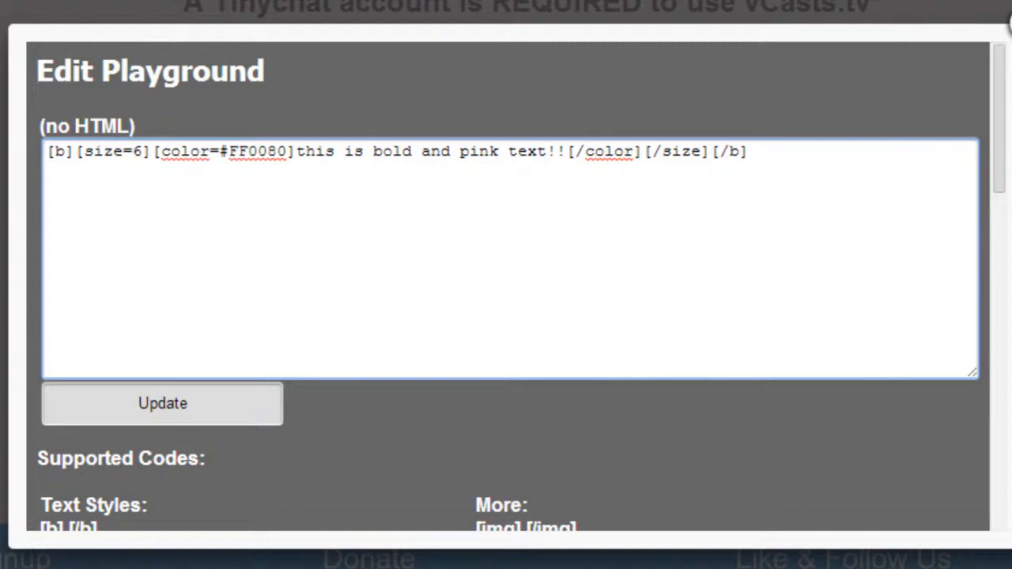
text([i][/i])
click(75, 190)
text(text)
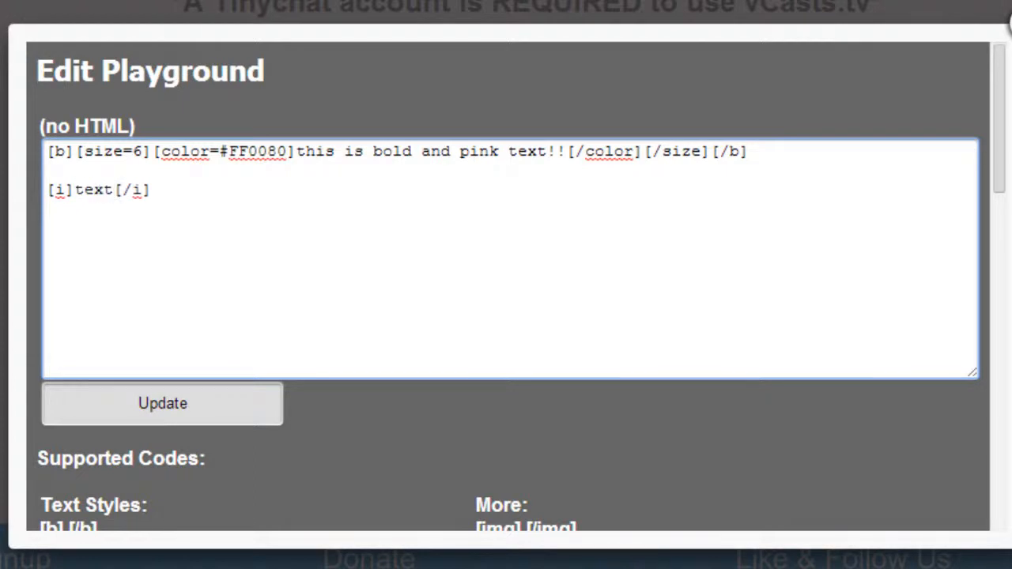
- Delete the italic example [i]text[/i] from the line below the bold pink text
key(Left)
key(Left)
key(Left)
key(Left)
key(Left)
key(Right)
key(Right)
key(End)
key(BackSpace)
key(BackSpace)
key(BackSpace)
key(BackSpace)
key(BackSpace)
key(BackSpace)
key(BackSpace)
key(BackSpace)
key(BackSpace)
key(BackSpace)
key(BackSpace)
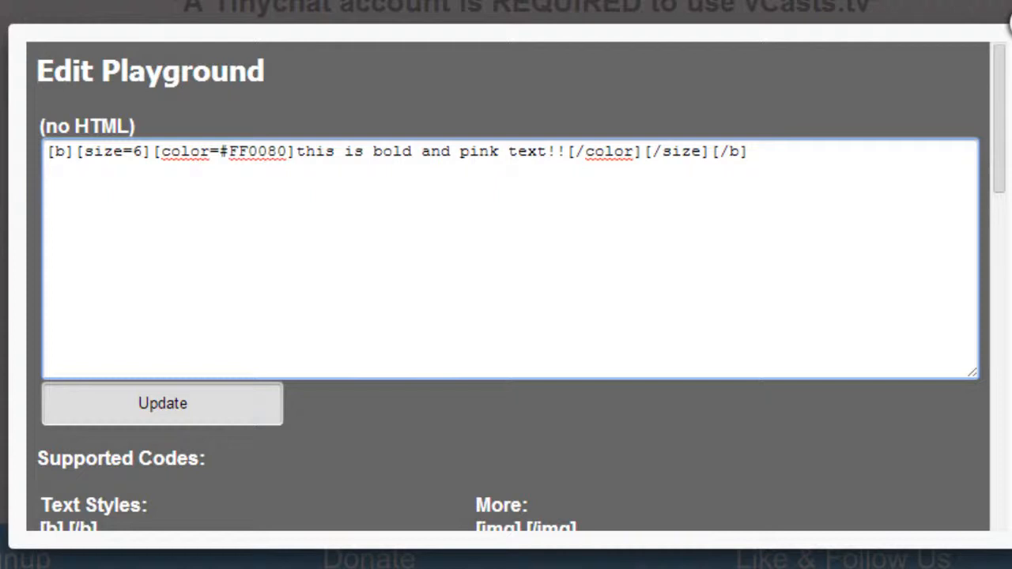
text([)
text(ur)
text(l)
text(=)
text("")
text(http:)
text(//www.googl)
text(e.com)
key(Right)
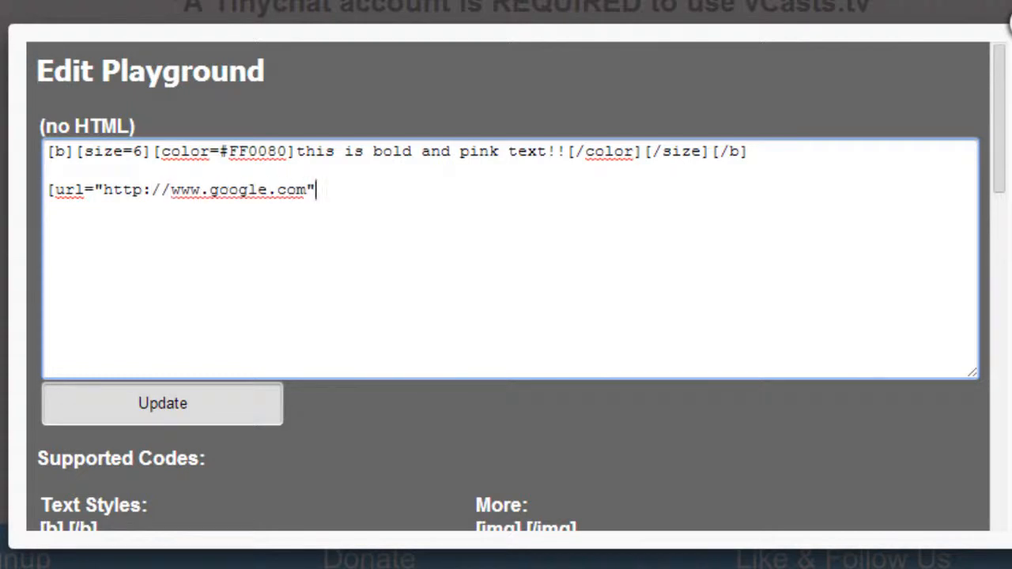
- Close the opening url tag, add [/url] after it, and place the cursor between the two tags
text(])
text([)
text(/)
text(ulr)
key(BackSpace)
key(BackSpace)
text(rl])
key(Left)
key(Left)
key(Left)
key(Left)
key(Left)
key(Left)
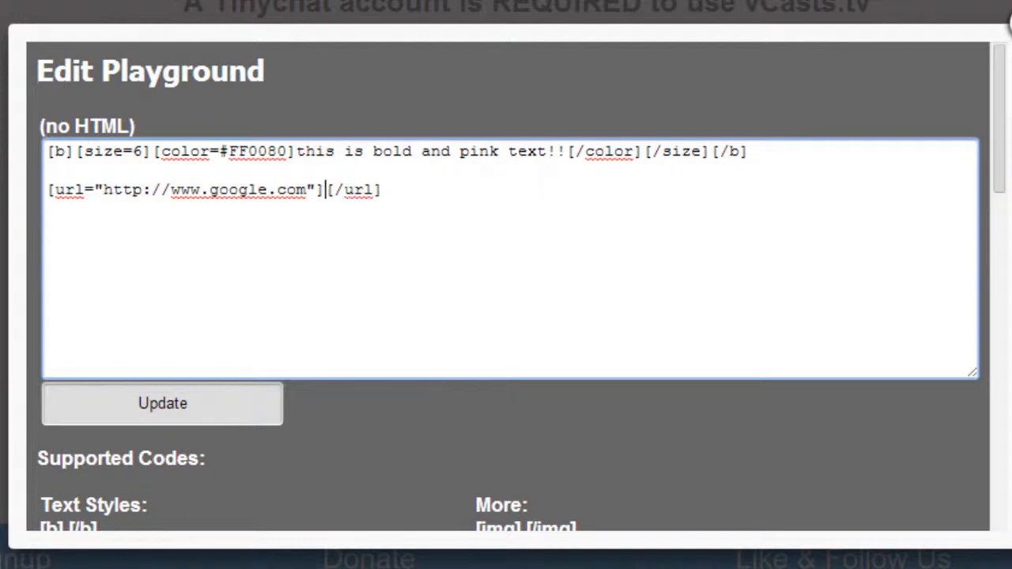
- Nest [img][/img] between the url tags and place the cursor between the two image tags
text([img)
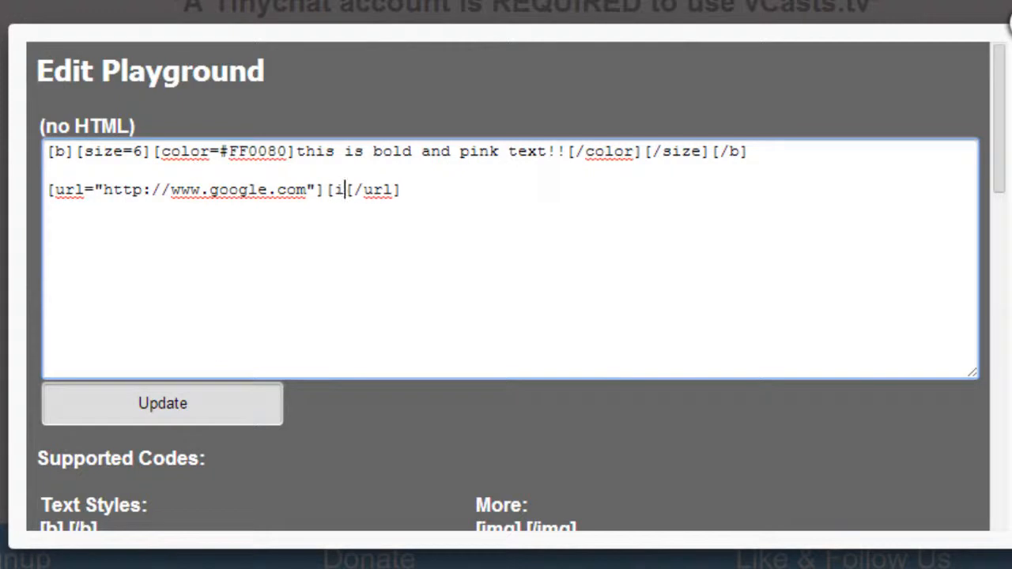
text(][)
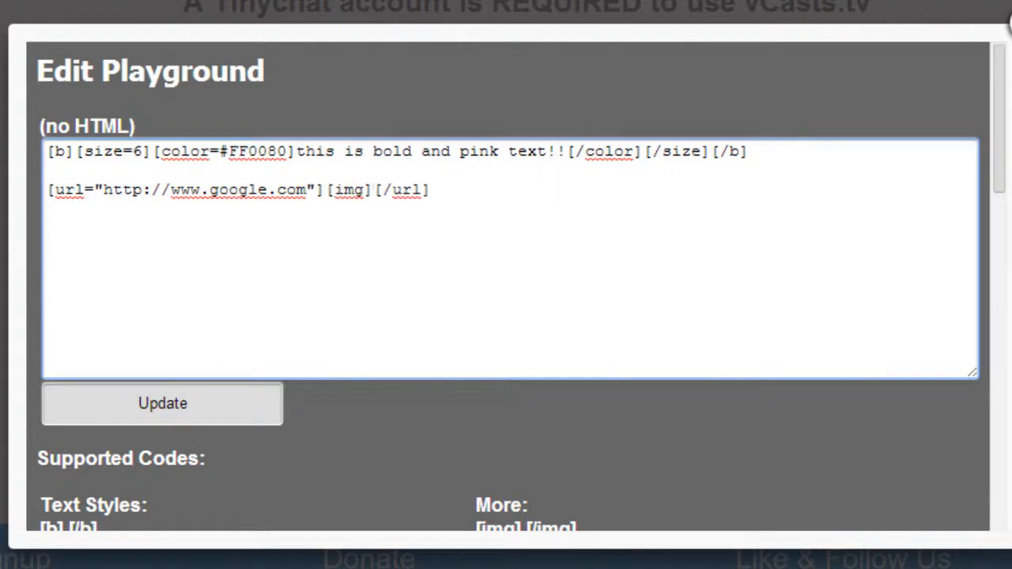
text(/im)
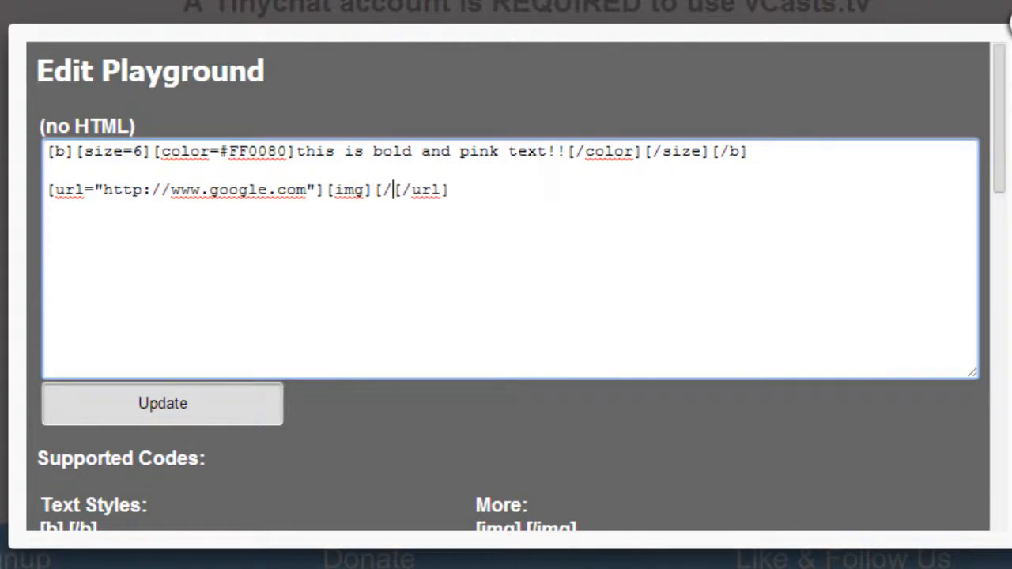
text(g)
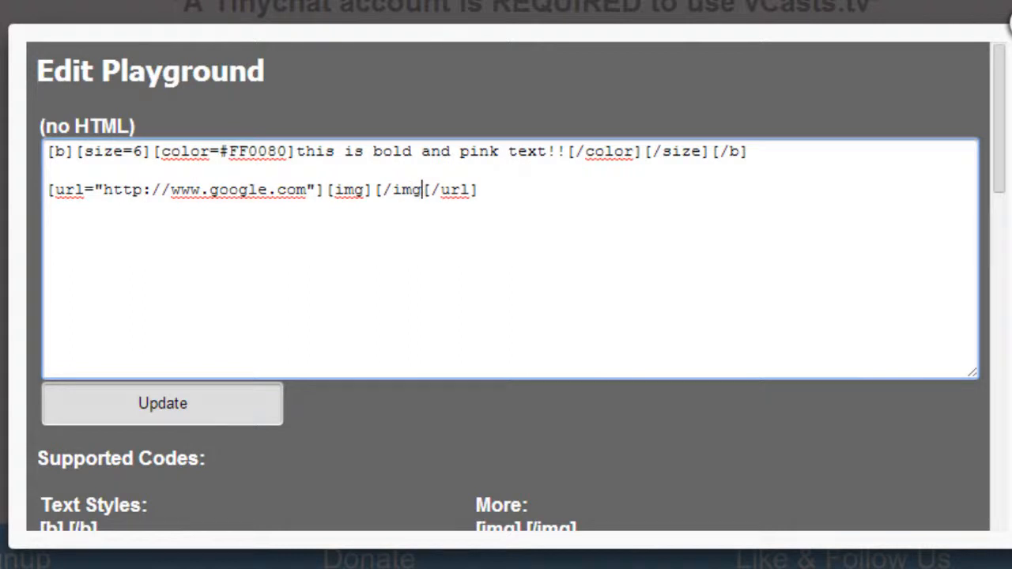
text(])
key(Left)
key(Left)
key(Left)
key(Left)
key(Left)
key(Left)
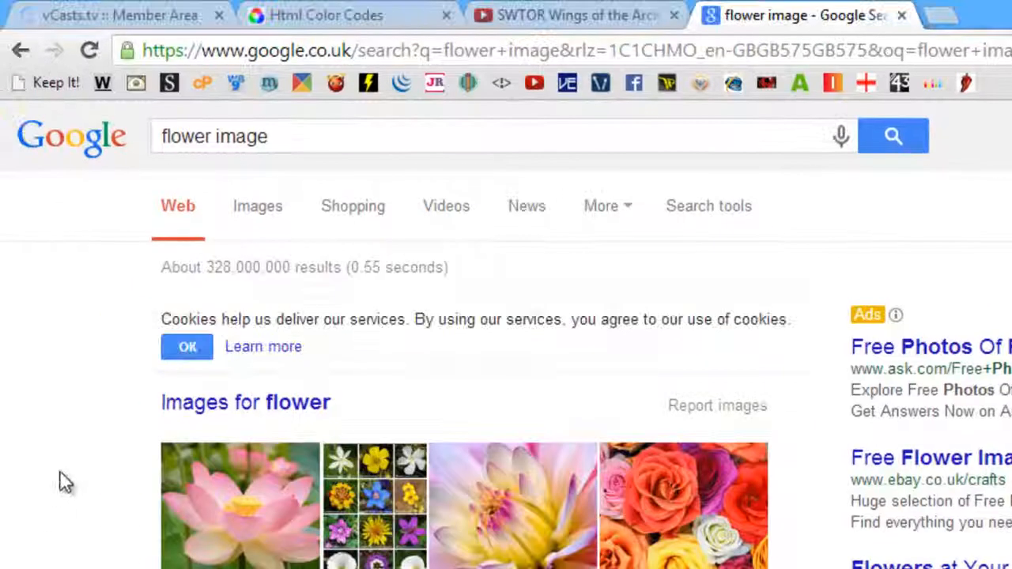
- Open the pink lotus picture from the flower image results at full size and copy its web address
click(195, 522)
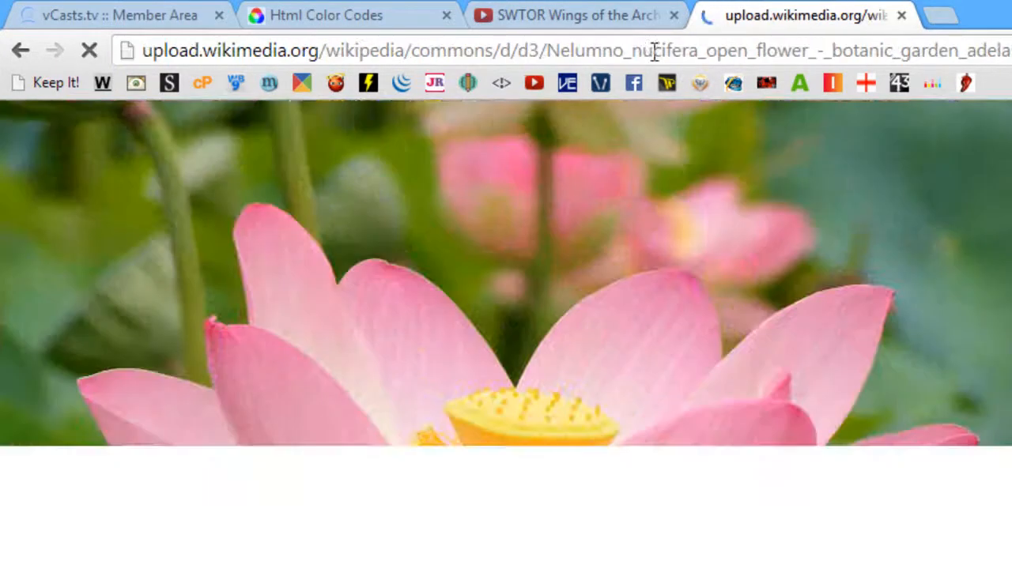
click(646, 50)
right_click(646, 50)
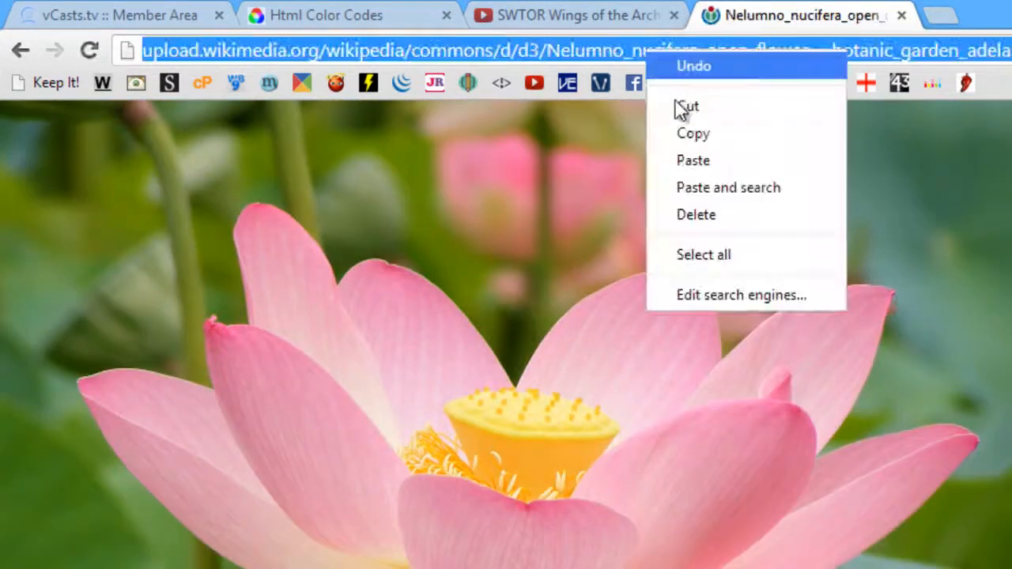
click(681, 133)
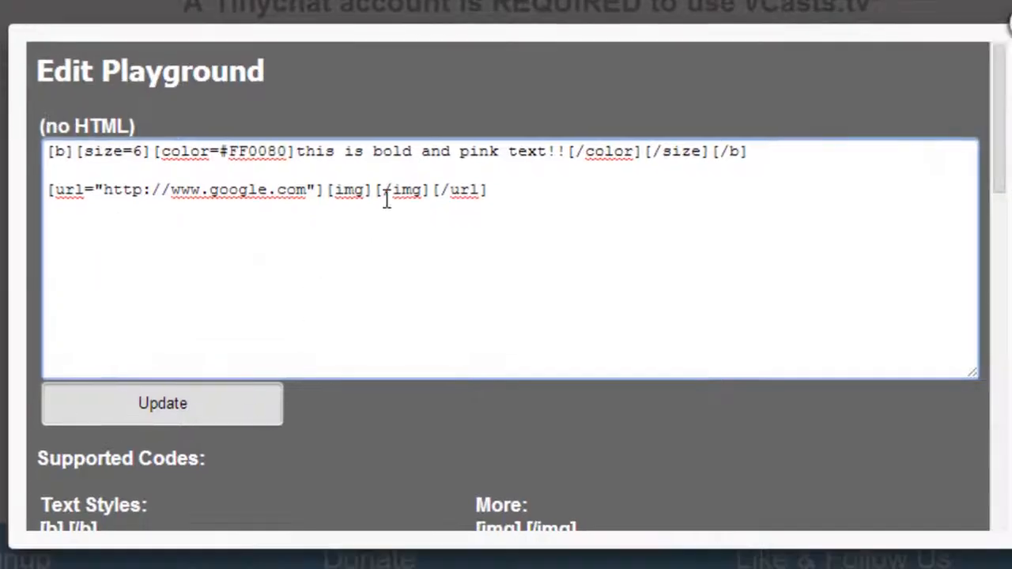
- Paste the copied flower image address between the [img] and [/img] tags in the playground code and save it
right_click(376, 190)
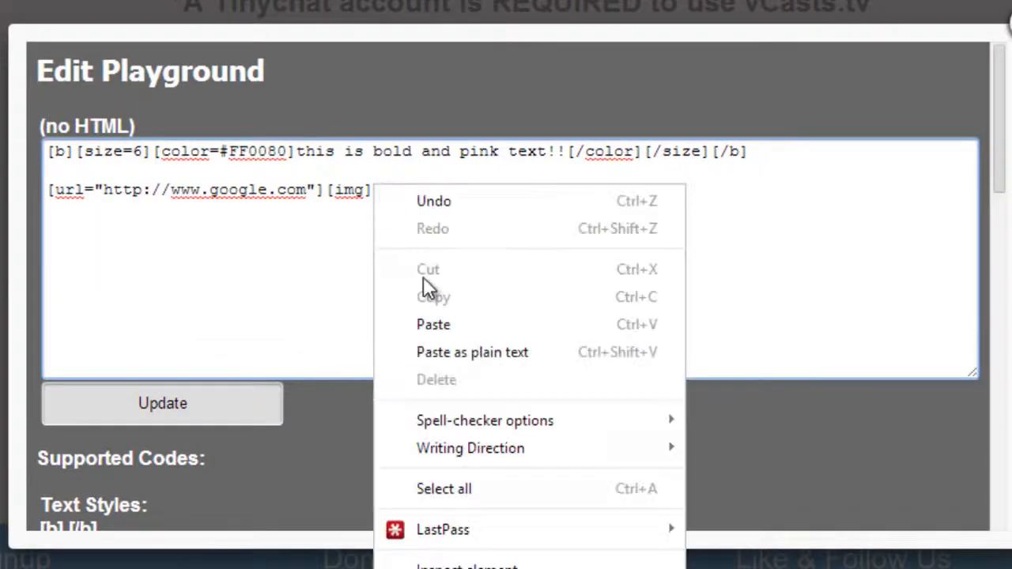
click(422, 323)
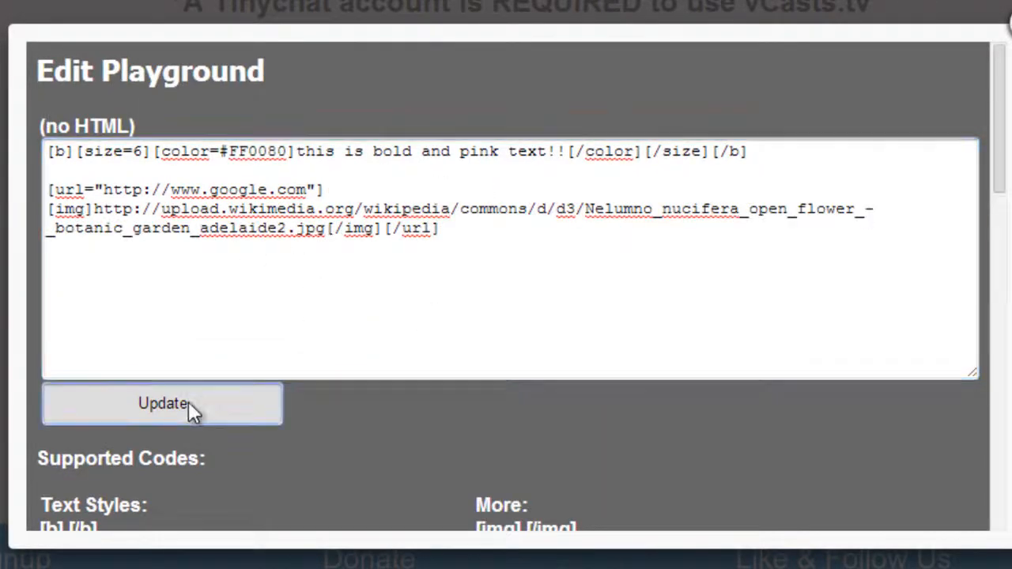
click(189, 403)
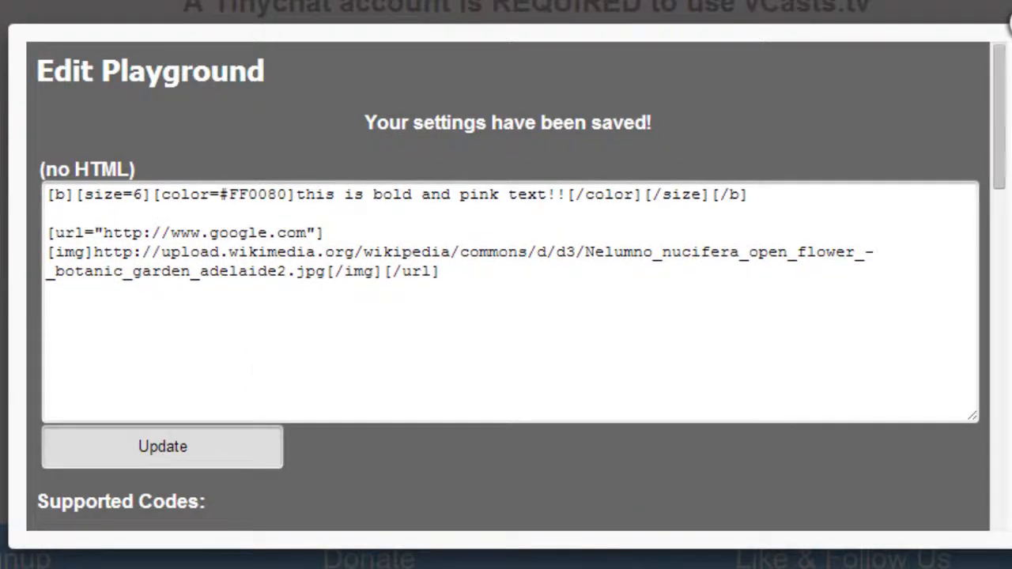
- Close the playground editor and view the channel page to check the pink text and the flower image
click(1010, 36)
click(459, 426)
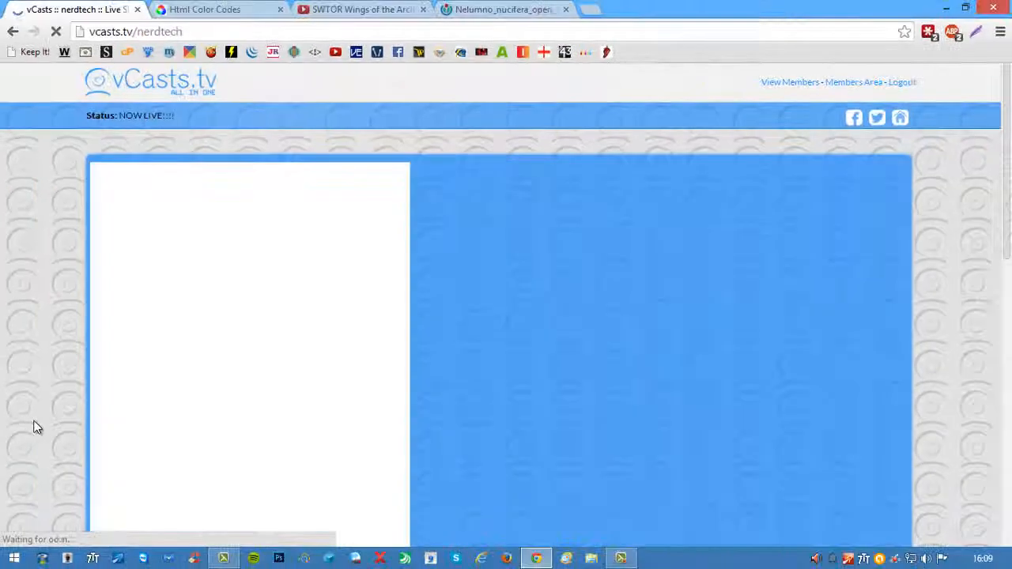
scroll(34, 426, down, 6)
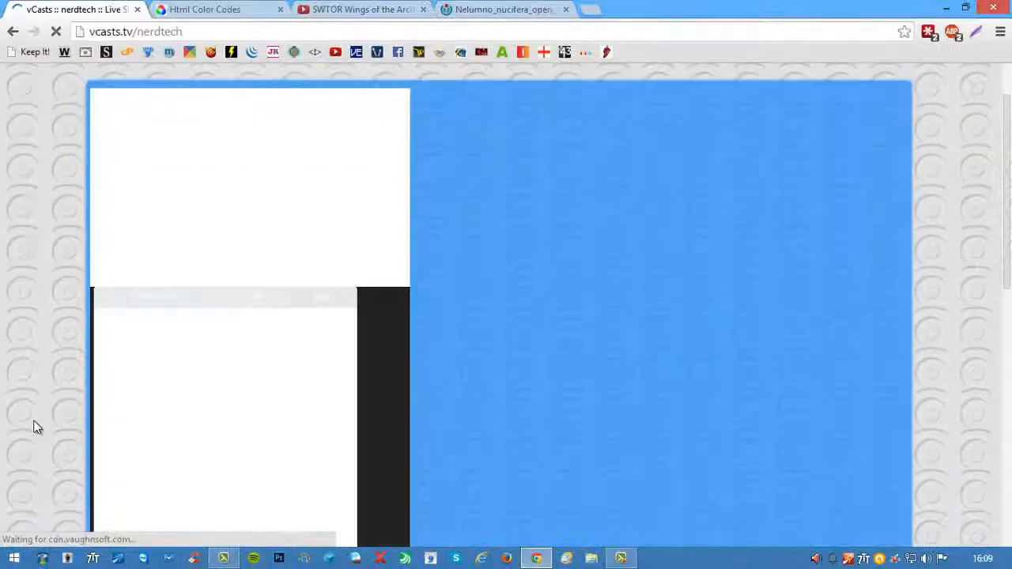
scroll(23, 422, down, 4)
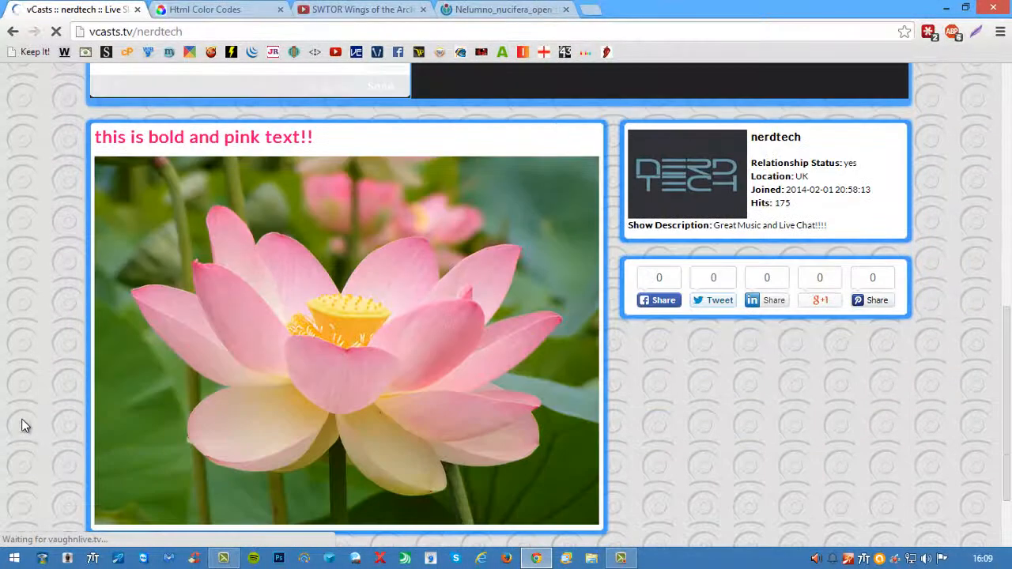
scroll(248, 267, up, 2)
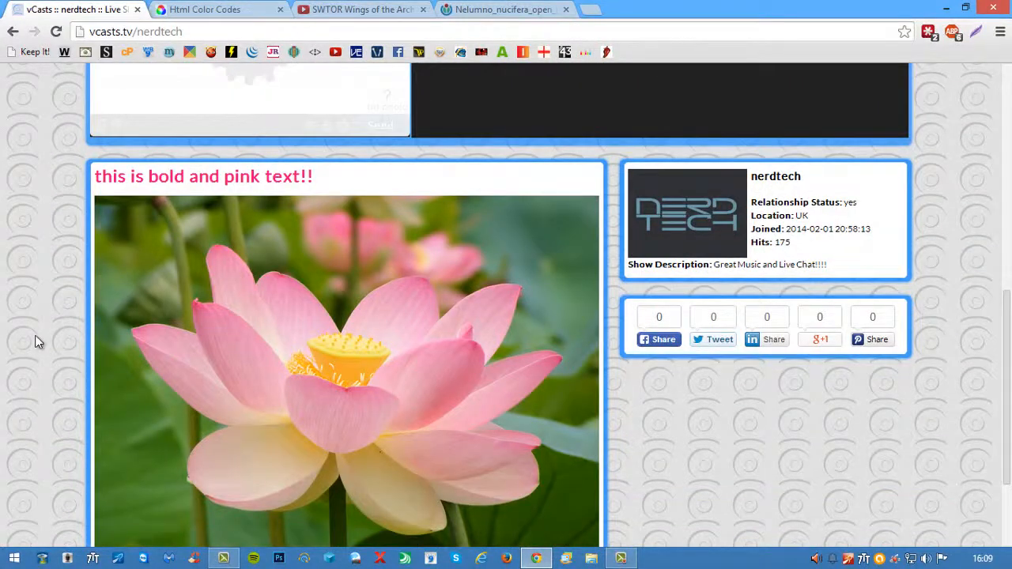
- Test the flower image's link on the channel page, and return from the linked Google page
scroll(282, 300, down, 1)
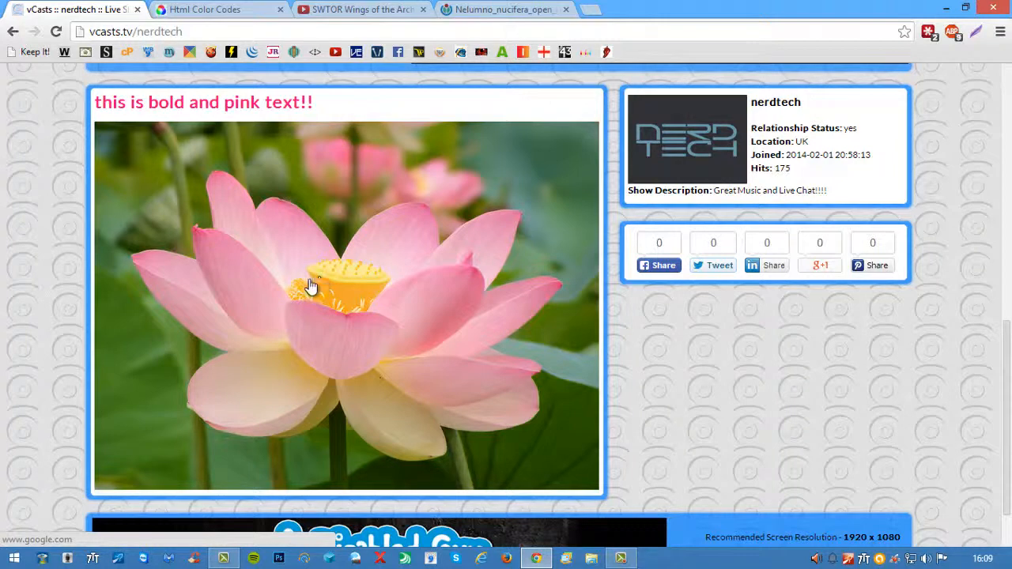
click(309, 281)
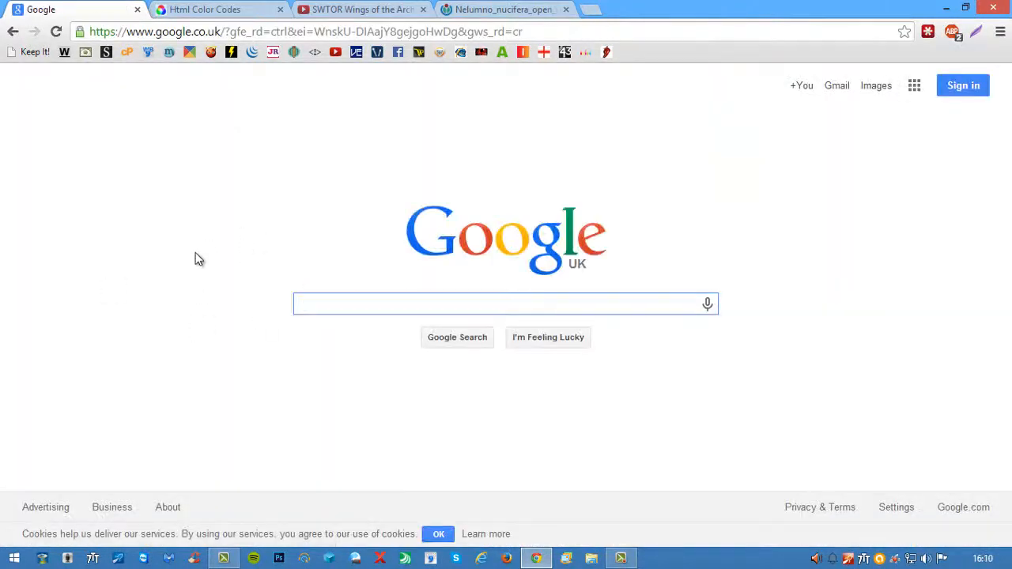
click(12, 35)
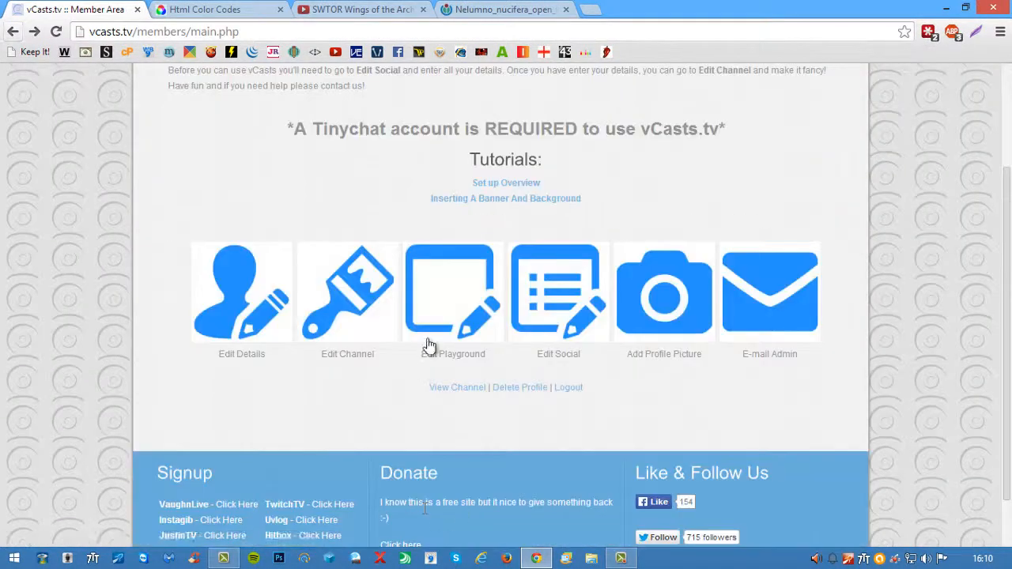
- Reopen the playground editor and examine the list of supported text styles and other codes
click(428, 346)
drag(799, 261, 783, 300)
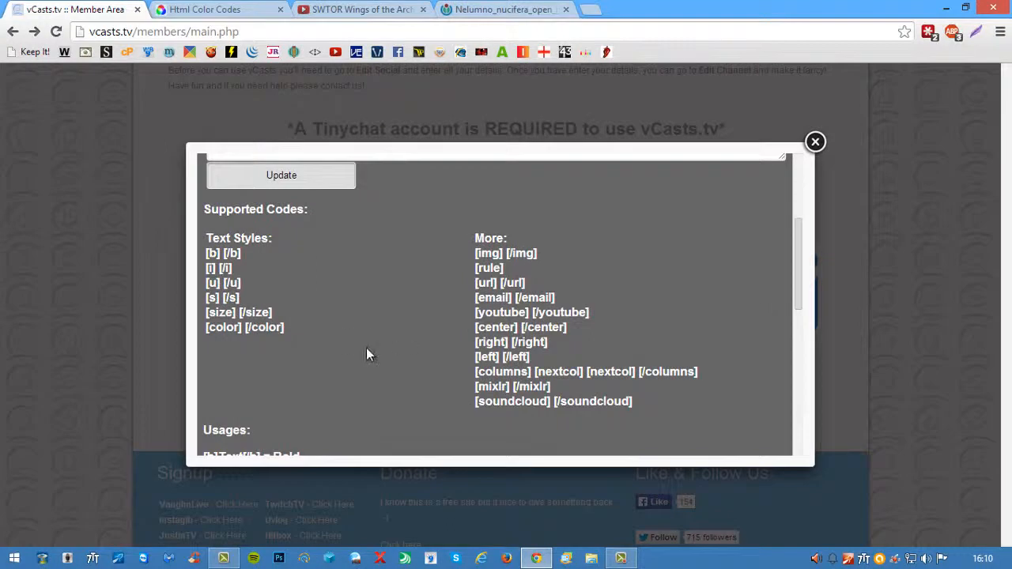
scroll(348, 328, up, 1)
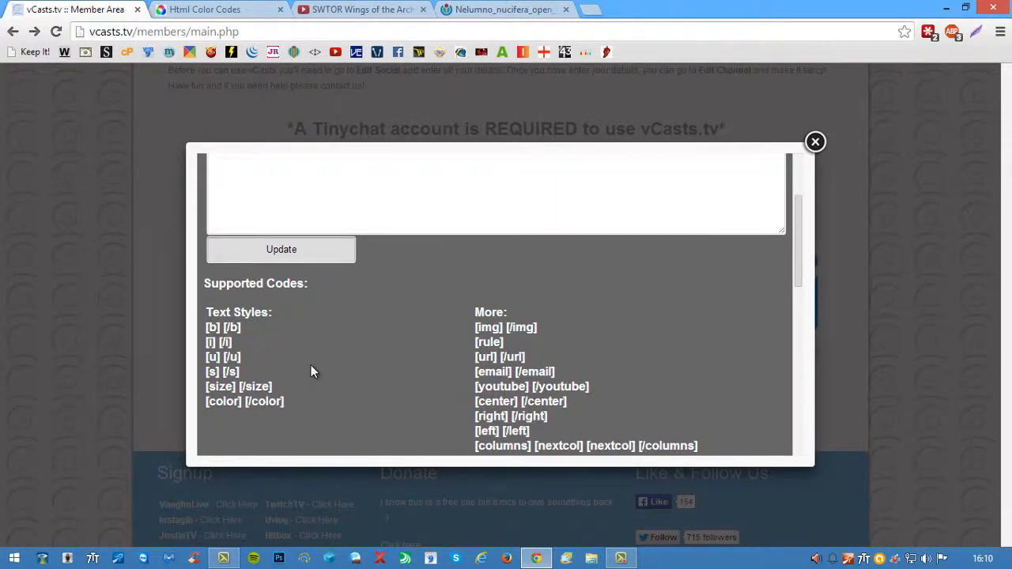
scroll(312, 371, down, 2)
scroll(313, 366, up, 1)
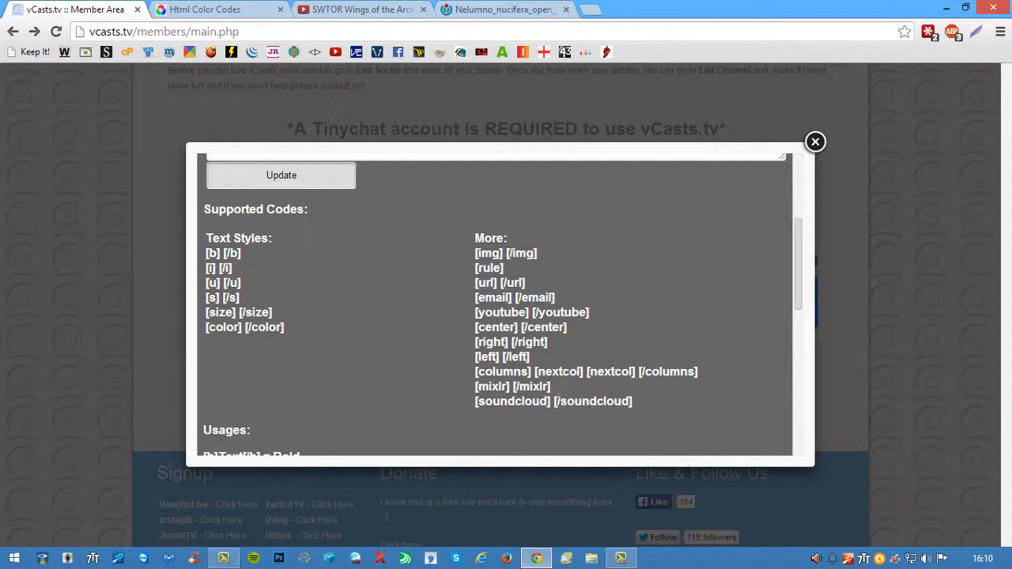
scroll(300, 294, up, 3)
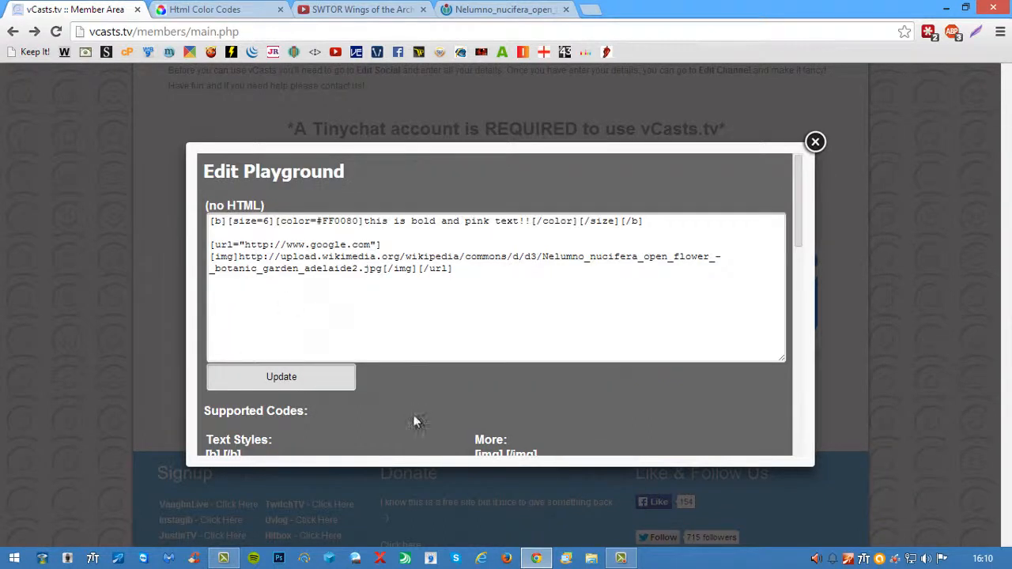
scroll(403, 411, down, 2)
scroll(383, 404, up, 2)
- Delete all the code from the playground text box and look through the code usage examples
drag(453, 270, 209, 220)
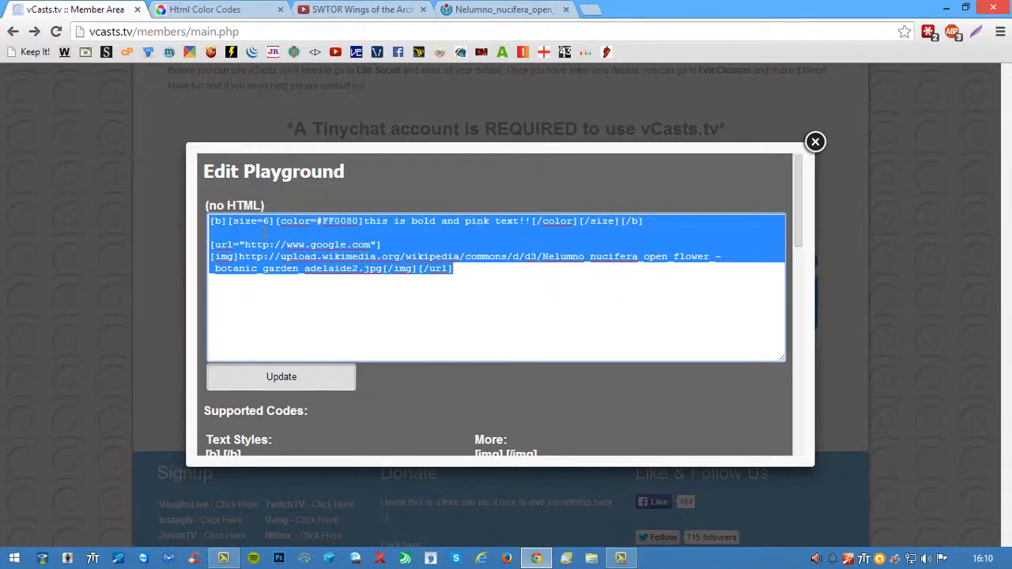
key(BackSpace)
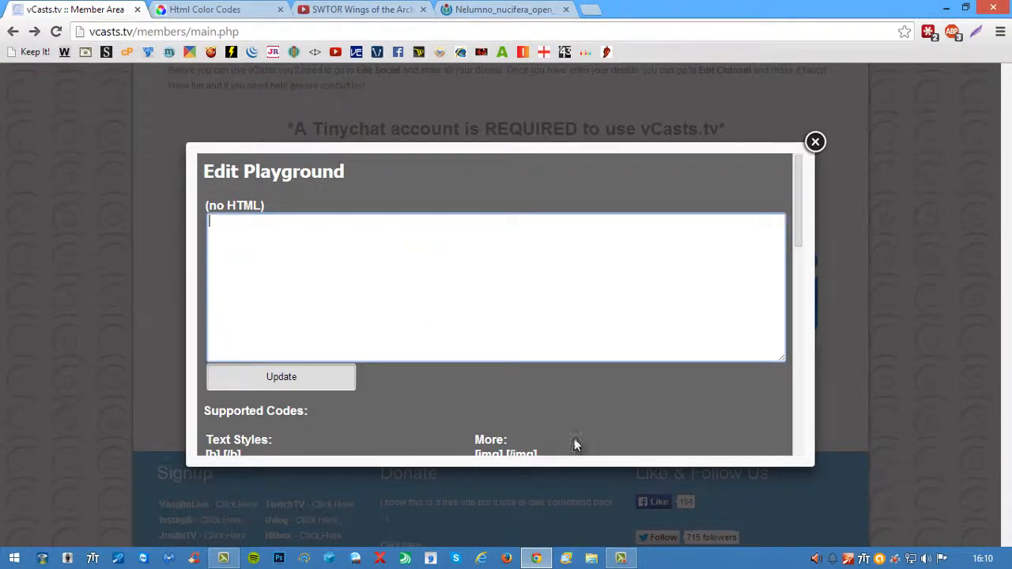
scroll(612, 425, down, 10)
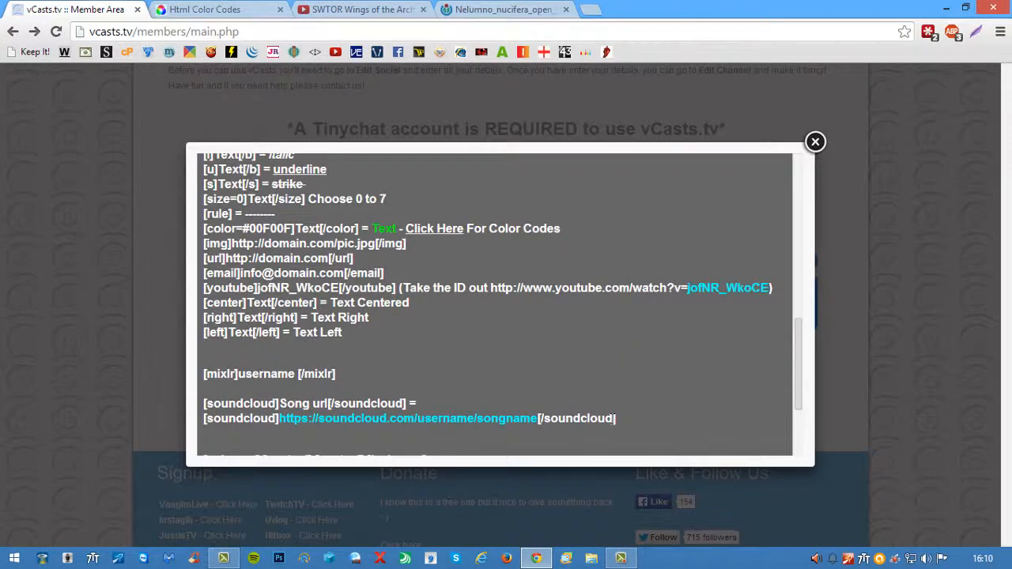
scroll(612, 419, up, 8)
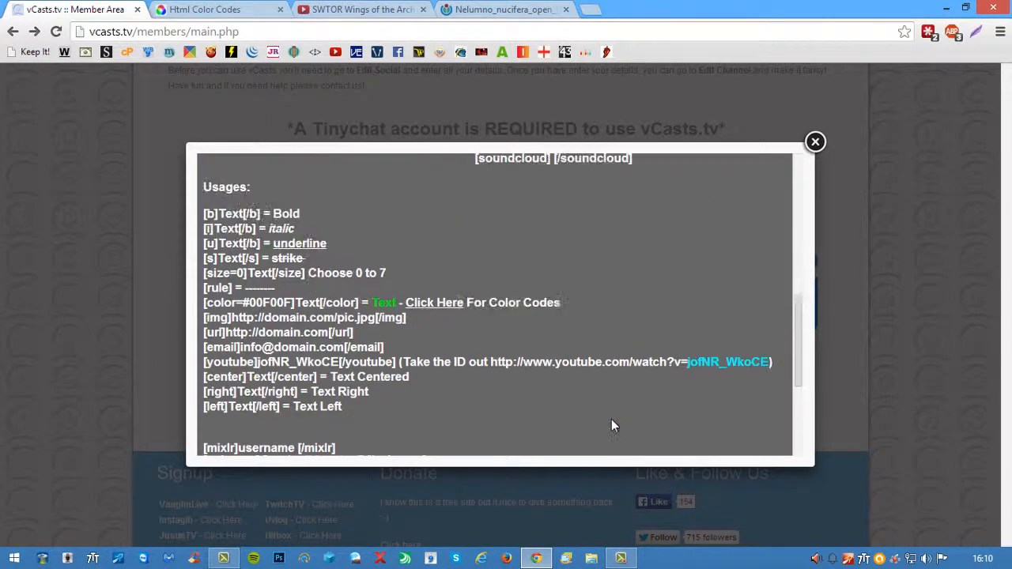